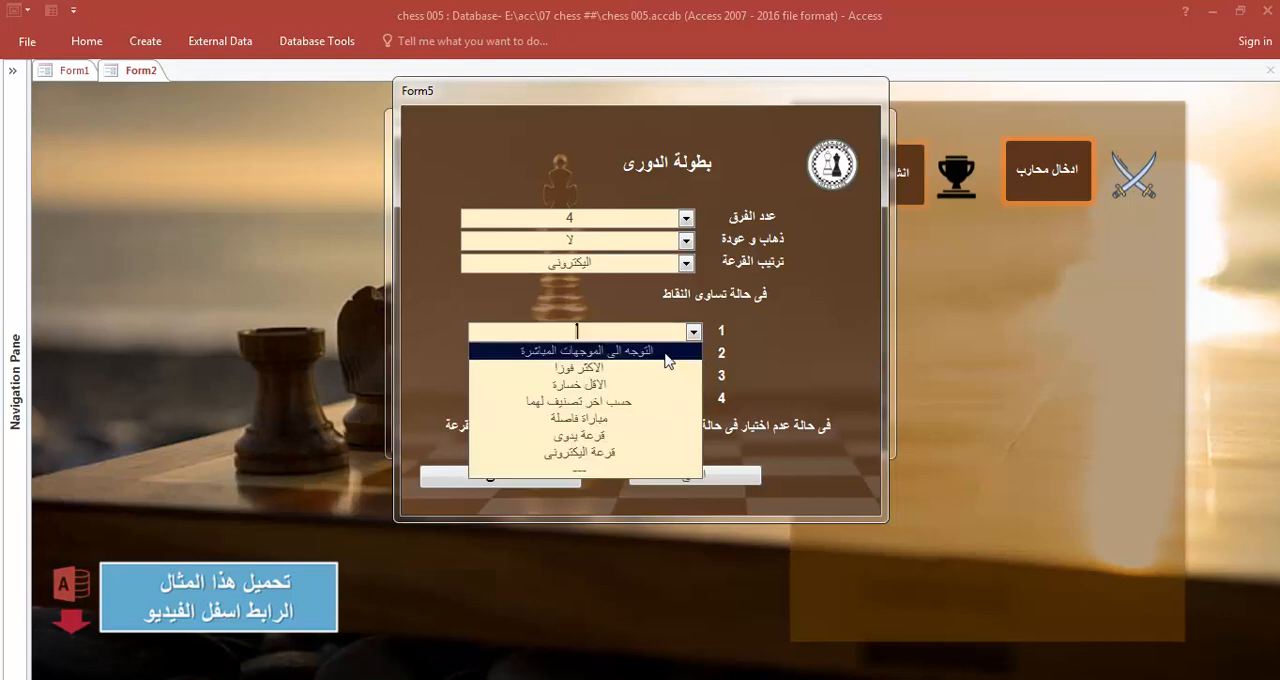
- Choose الاكثر فوزا as the first tie-breaker in Form5, and close the league and tournament-type popup forms
left_click(660, 371)
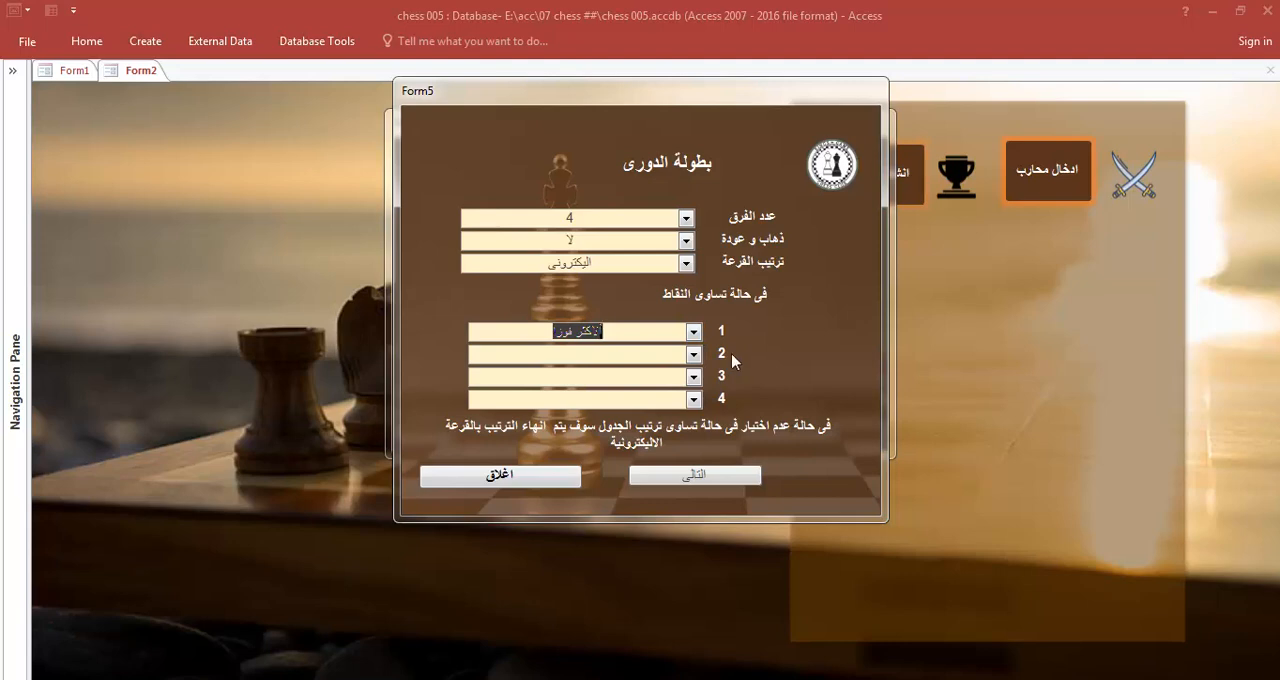
left_click(714, 481)
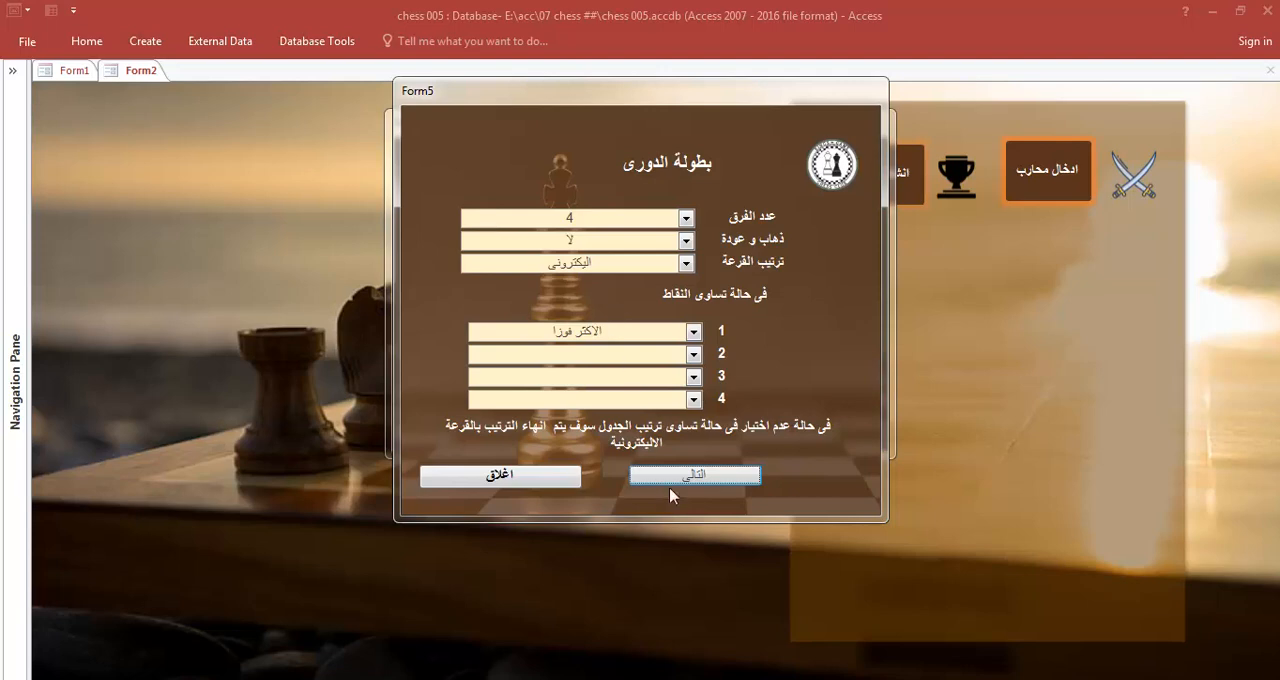
right_click(838, 293)
left_click(880, 476)
right_click(812, 138)
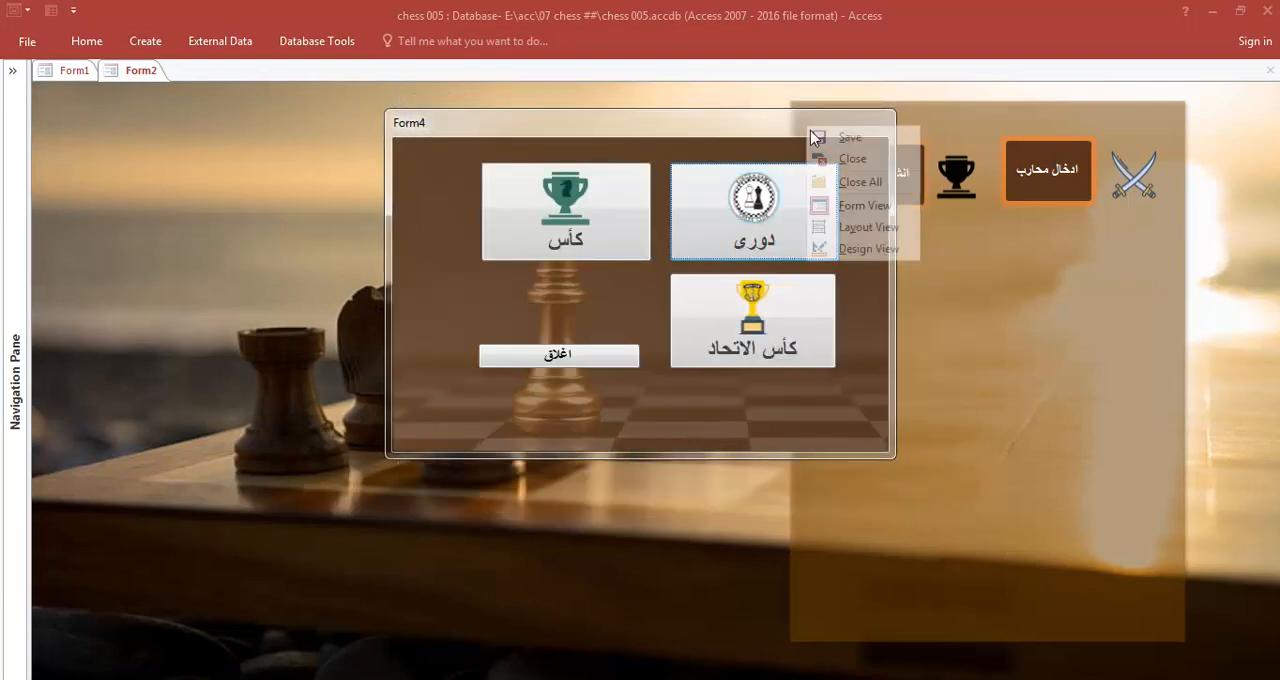
left_click(853, 158)
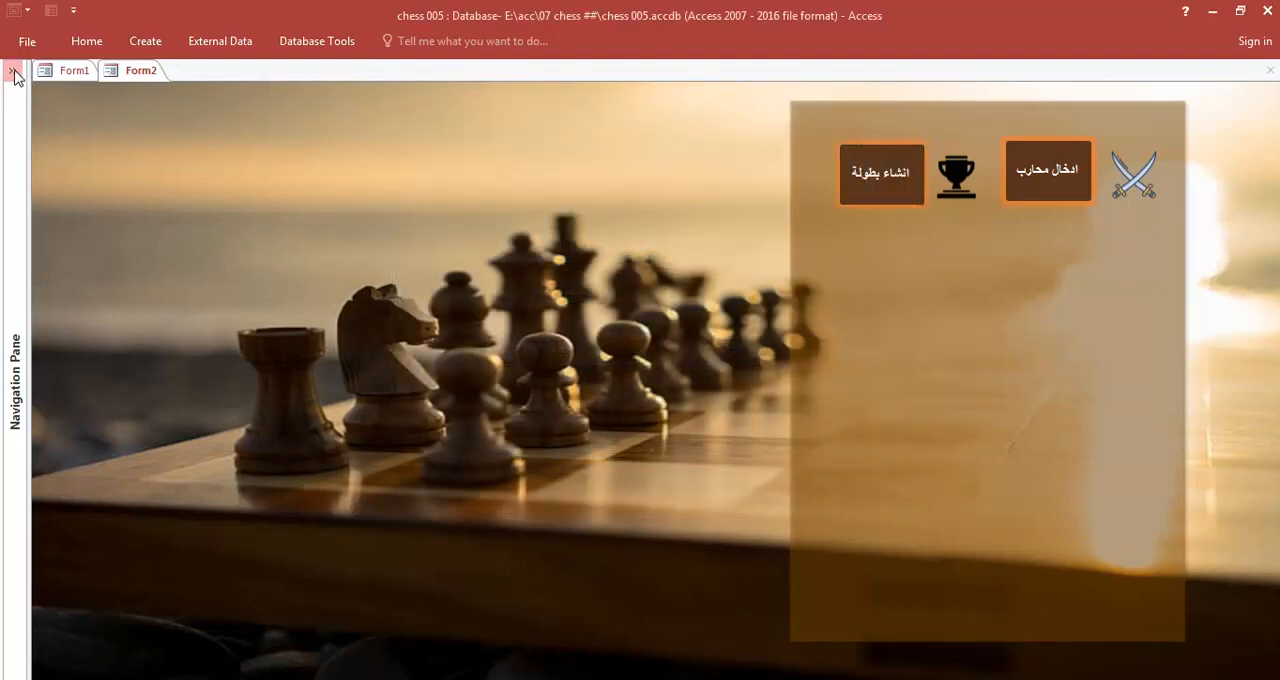
- Examine the records in Table1 and Table2, and close Table2
left_click(11, 72)
double_click(55, 147)
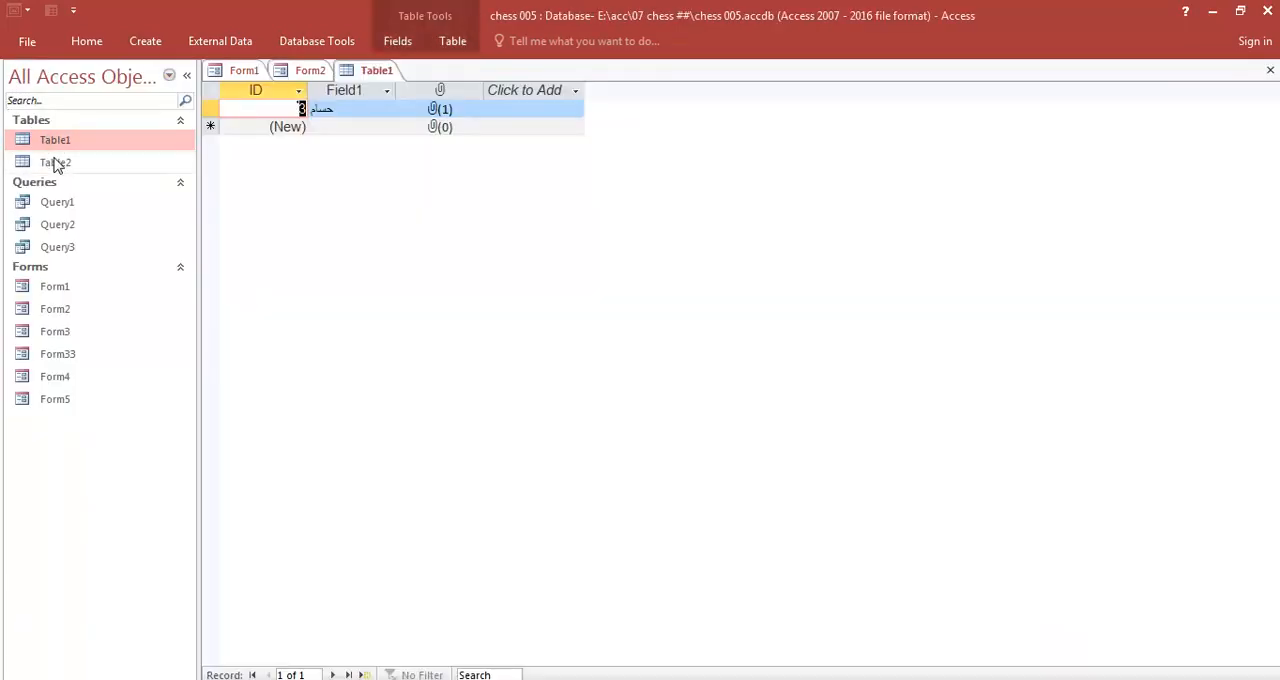
double_click(54, 163)
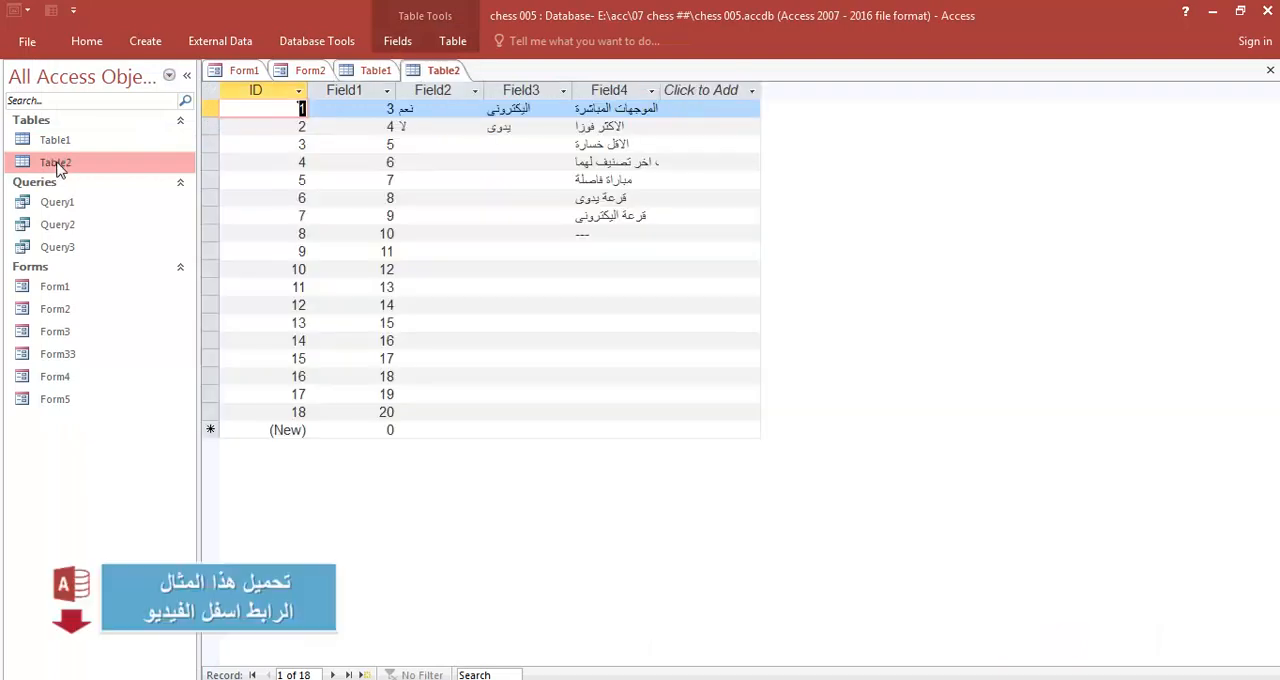
right_click(447, 72)
left_click(470, 106)
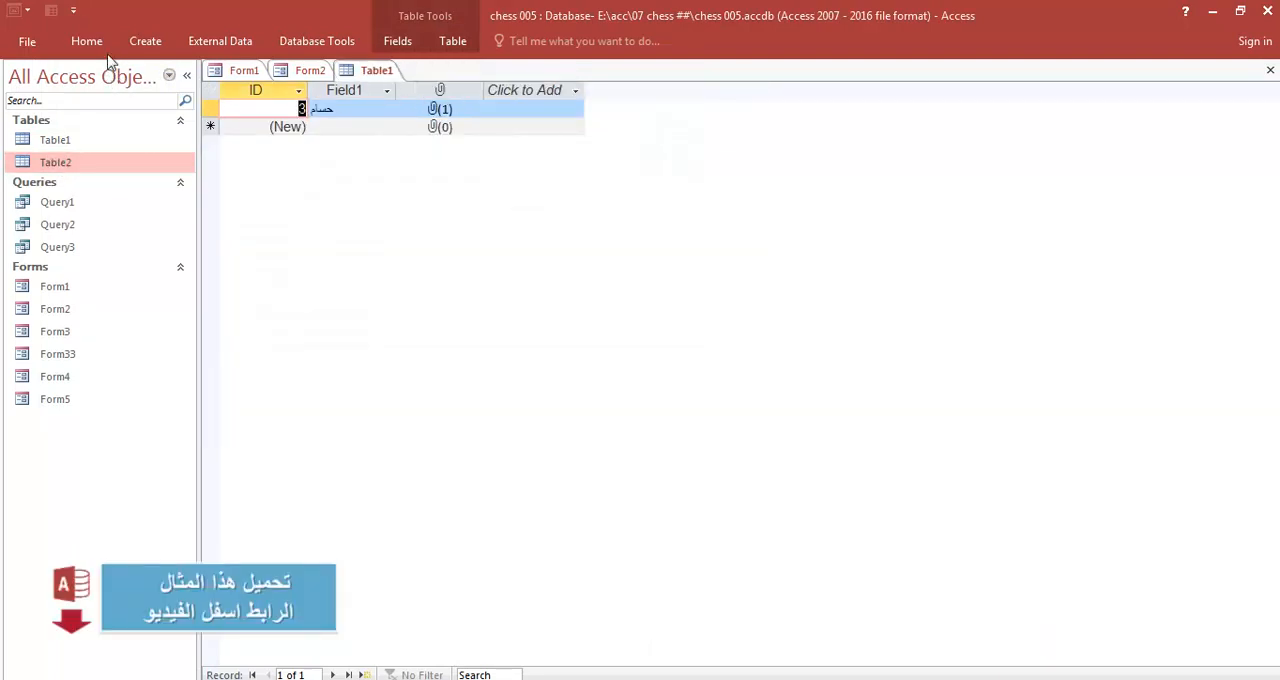
- Create a new table with a Number field named Field1
left_click(145, 41)
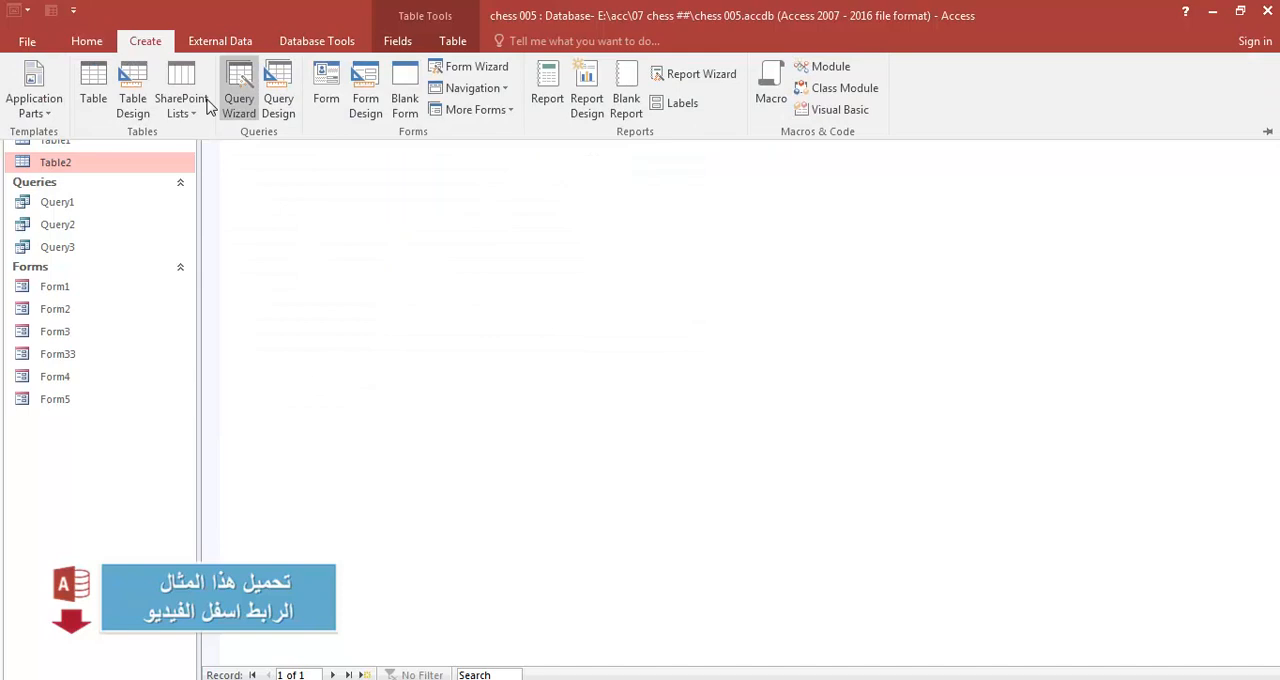
left_click(120, 46)
left_click(121, 48)
left_click(85, 85)
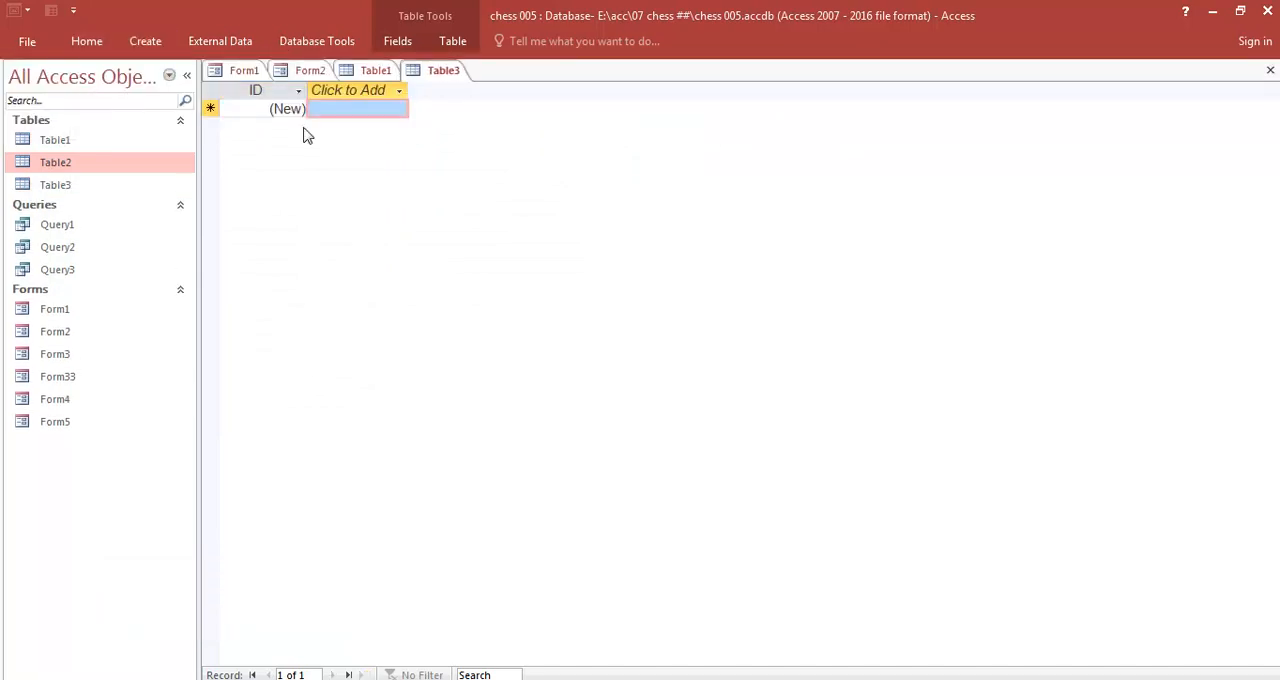
left_click(399, 91)
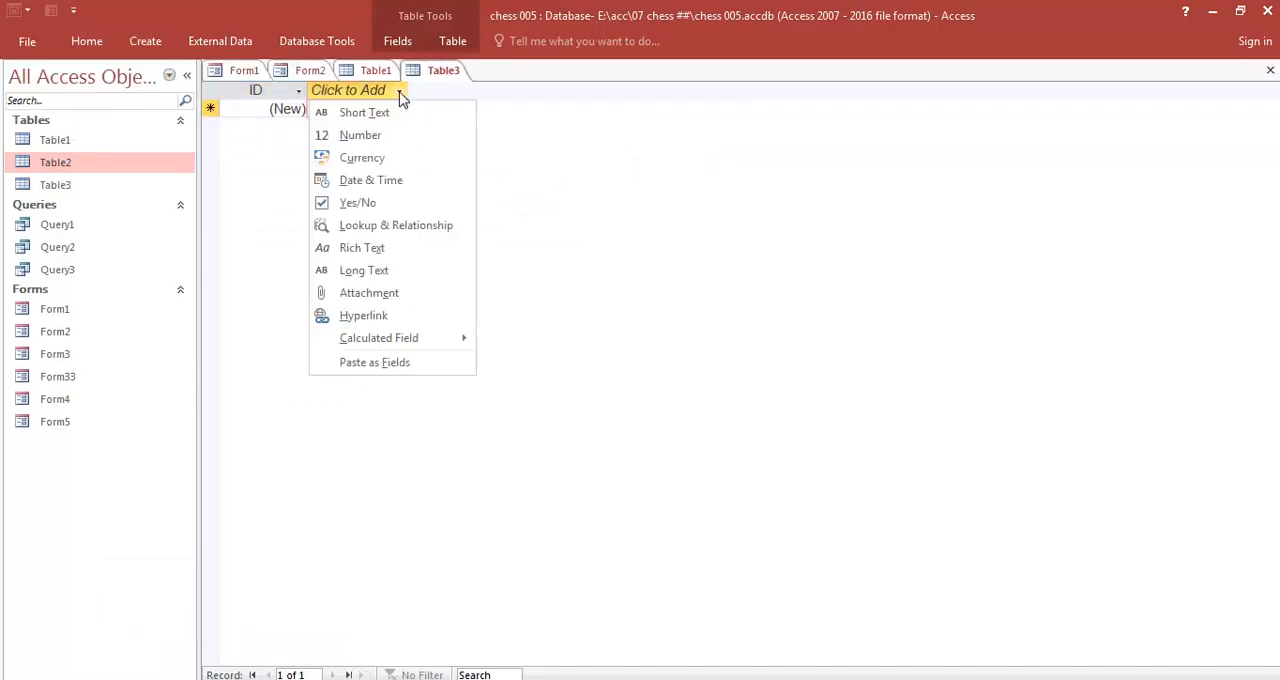
left_click(369, 143)
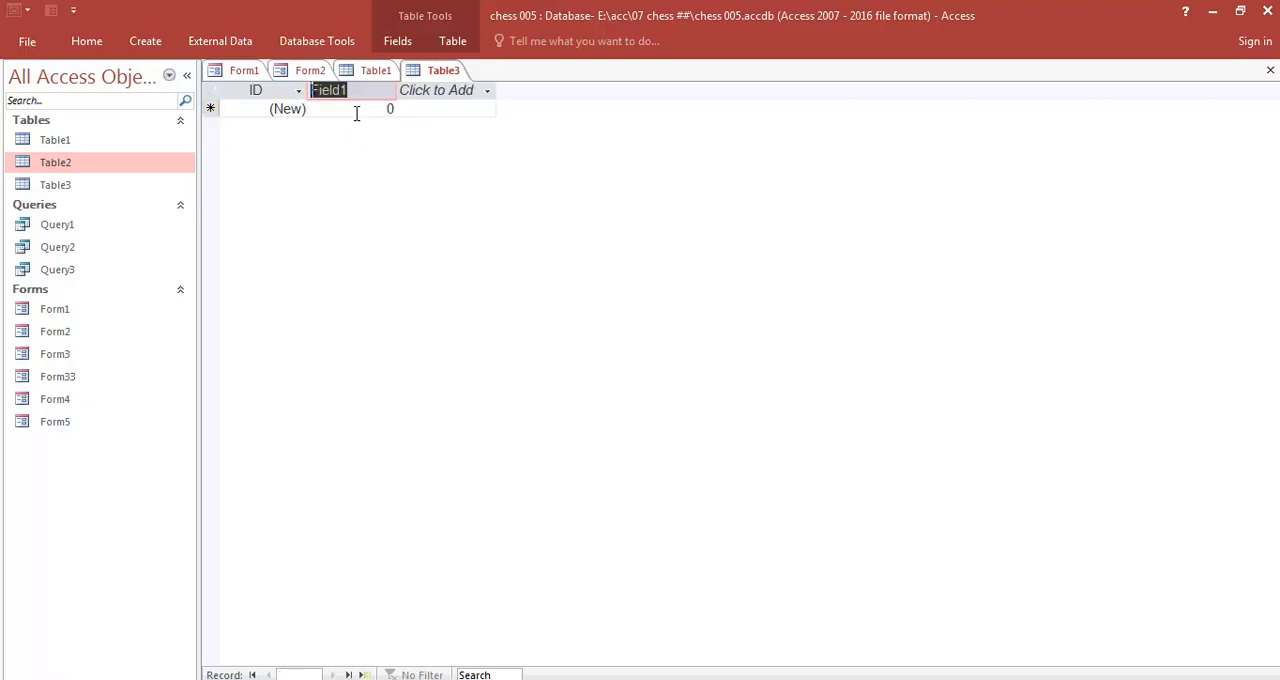
left_click(355, 109)
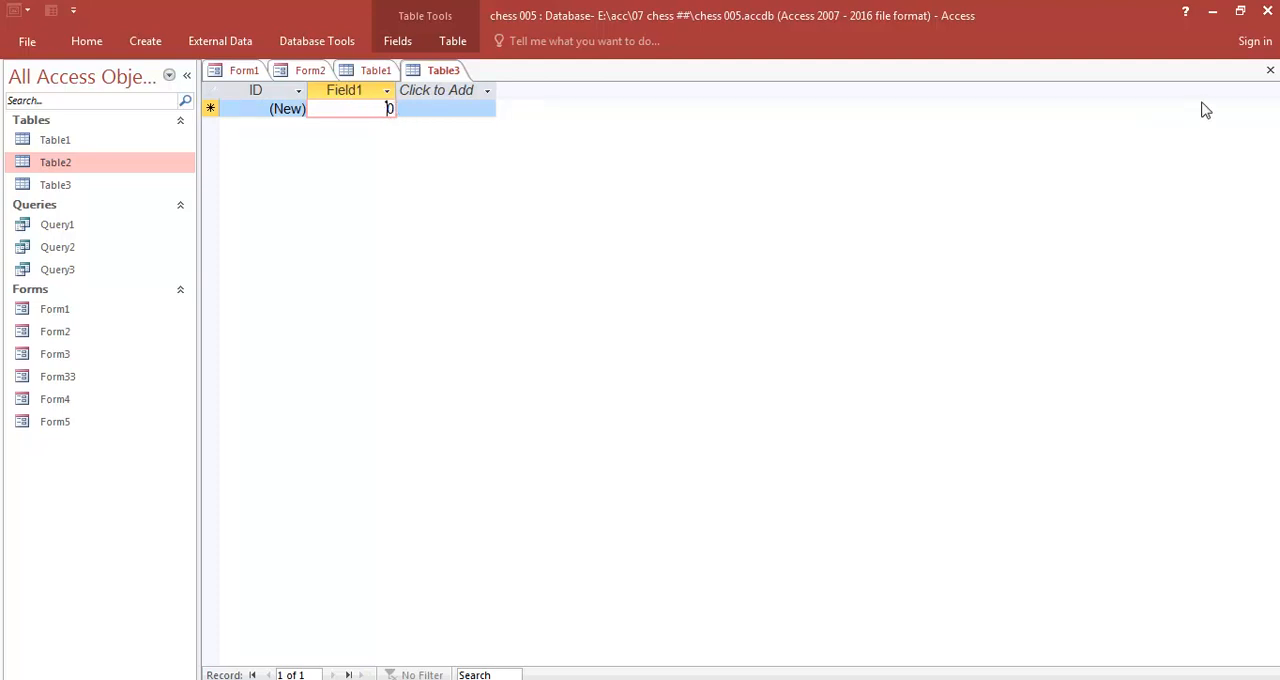
- Save the new table as Table3 and close both Table3 and Table1
left_click(1270, 70)
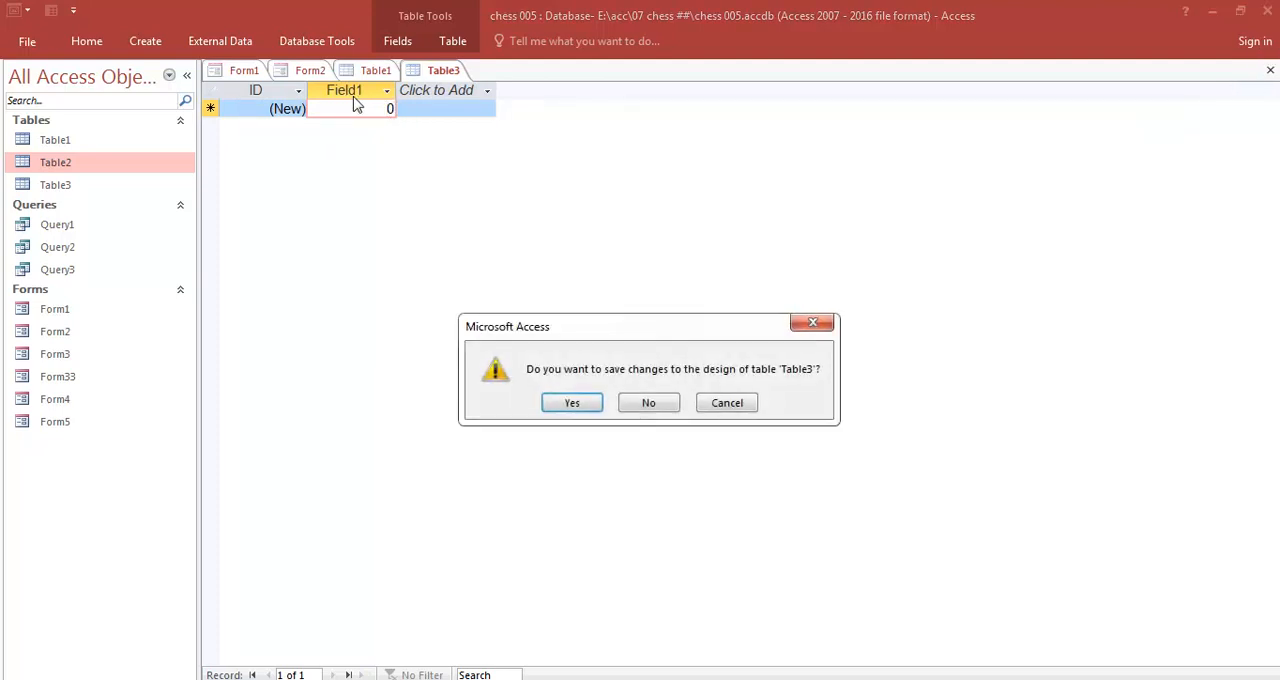
left_click(572, 403)
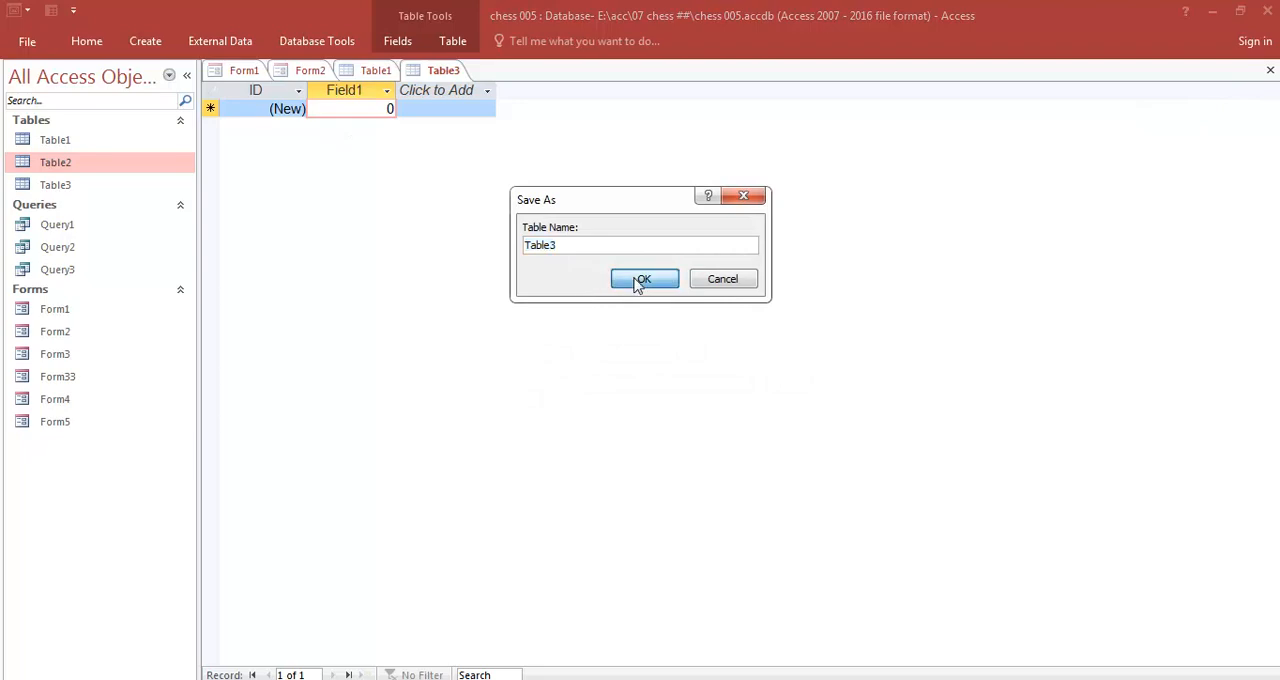
left_click(640, 278)
right_click(374, 70)
left_click(414, 113)
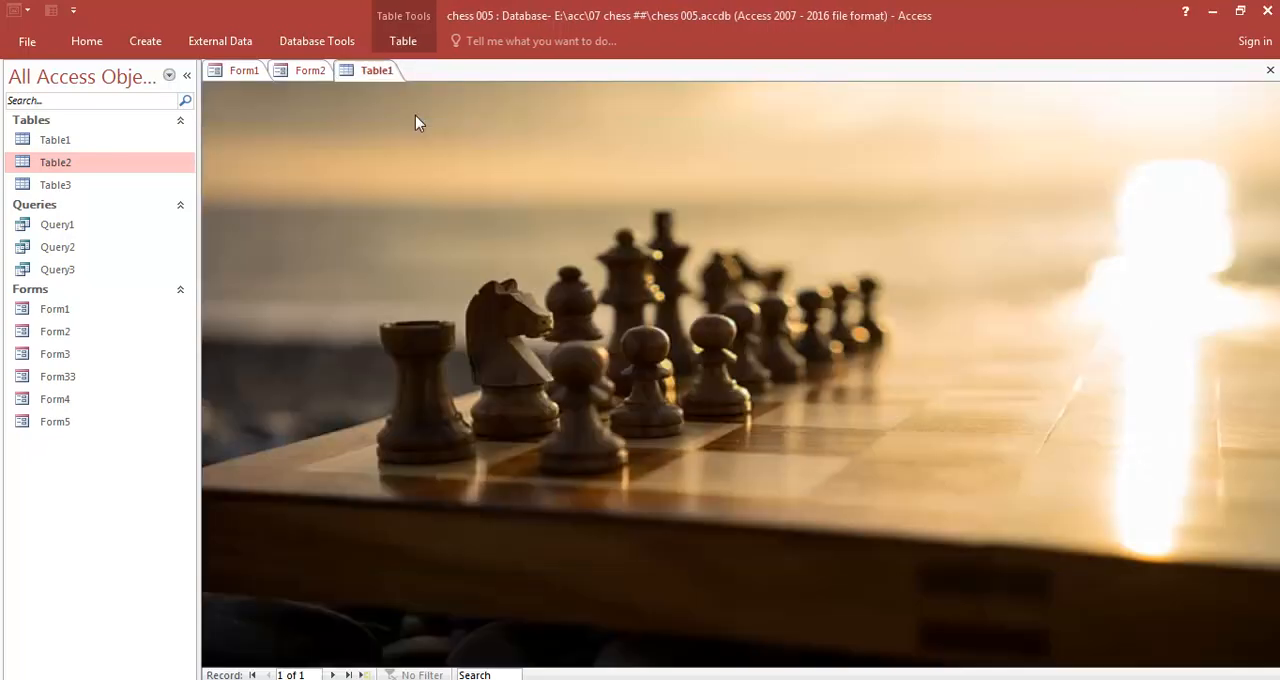
- Open the league form Form5 through the tournament creation form, switch it to Design View and close Form4
left_click(1057, 202)
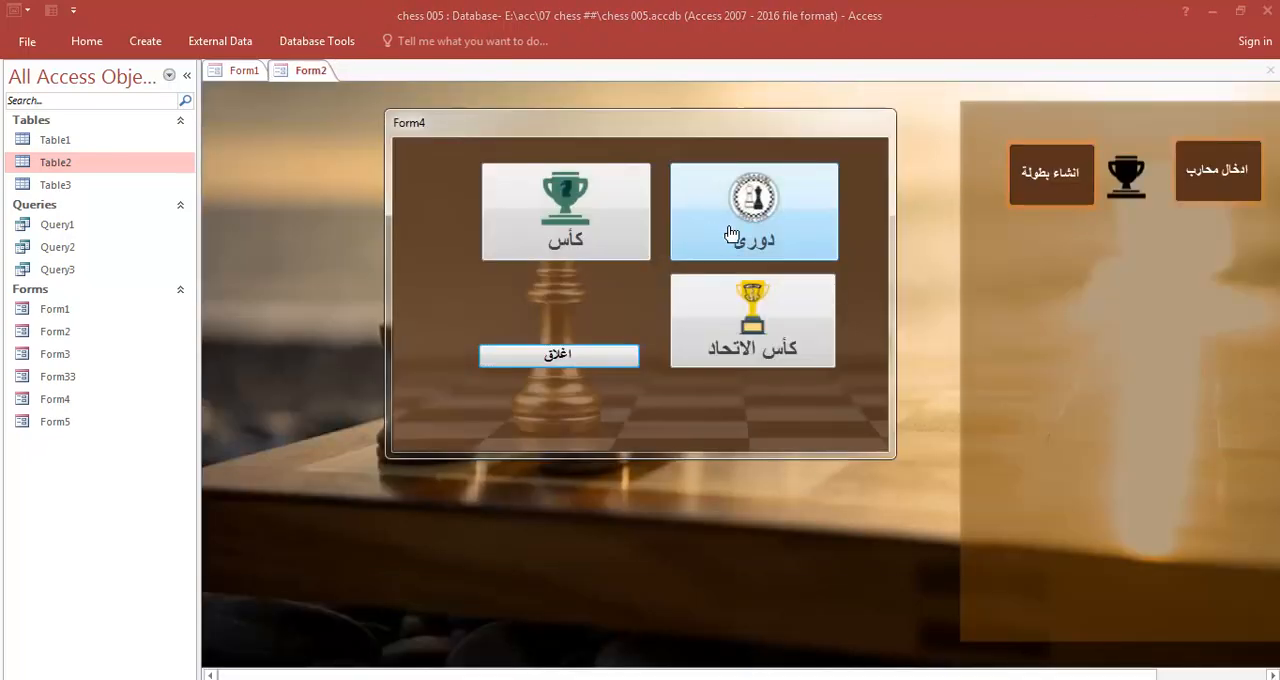
left_click(710, 222)
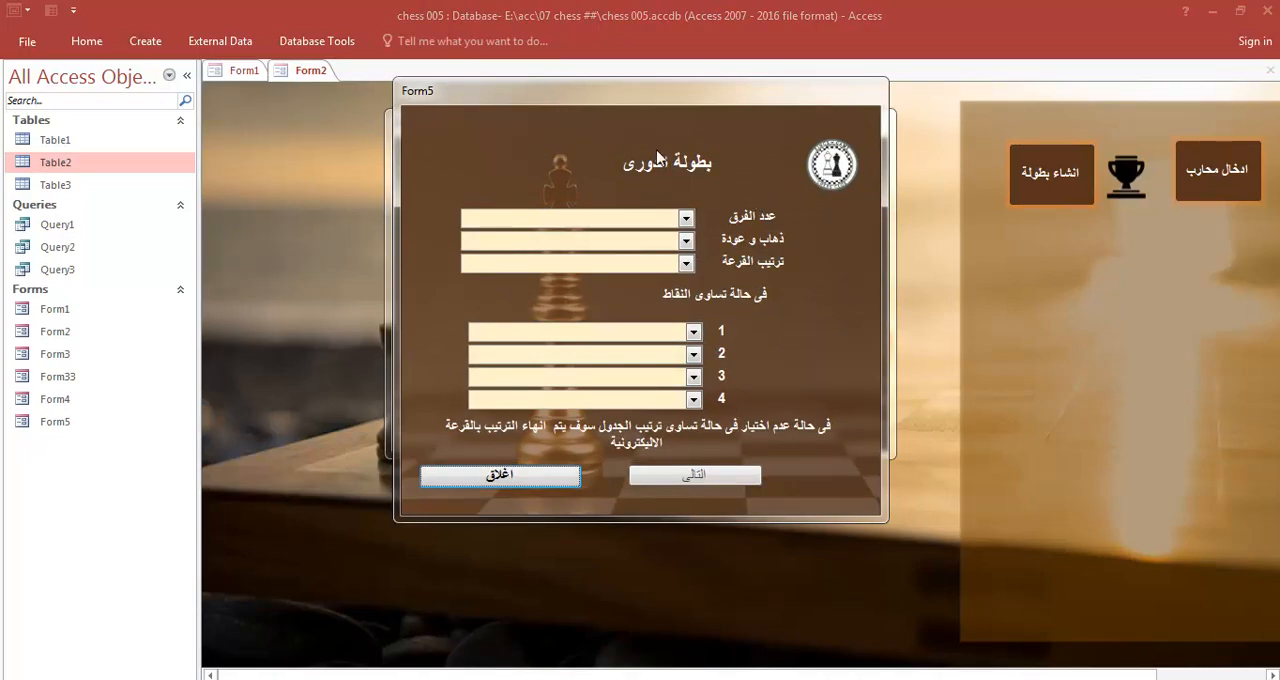
right_click(757, 160)
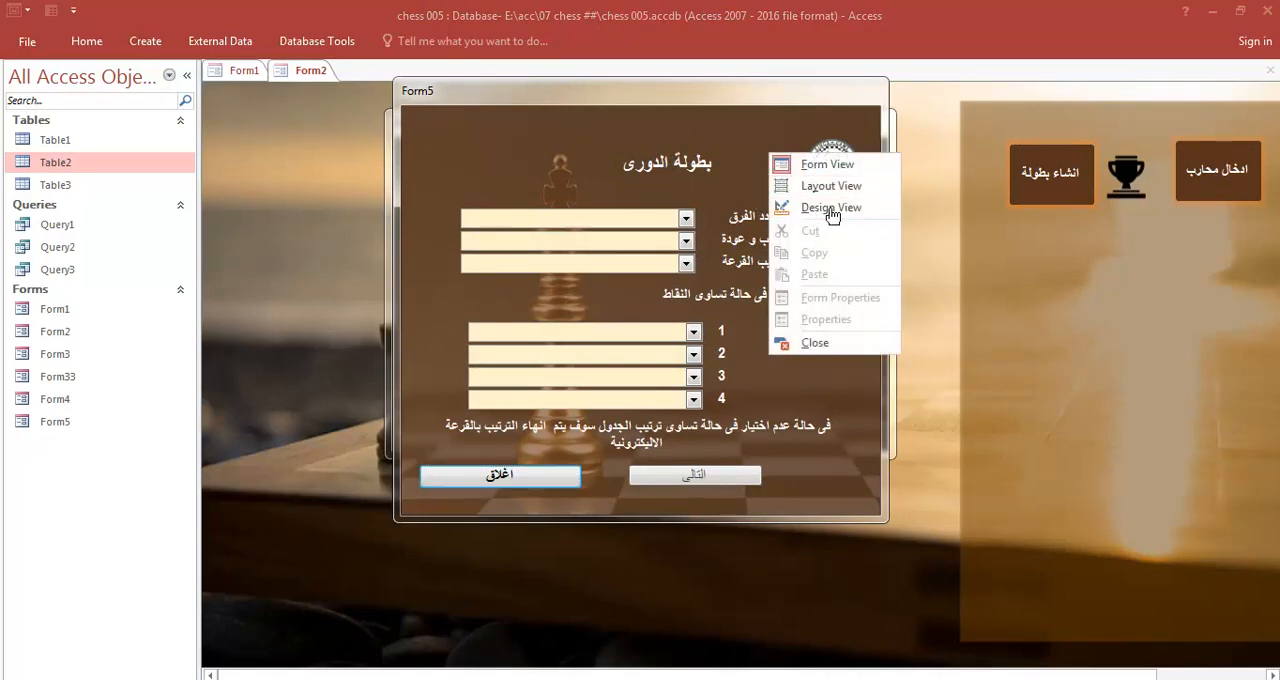
left_click(835, 208)
left_click(575, 358)
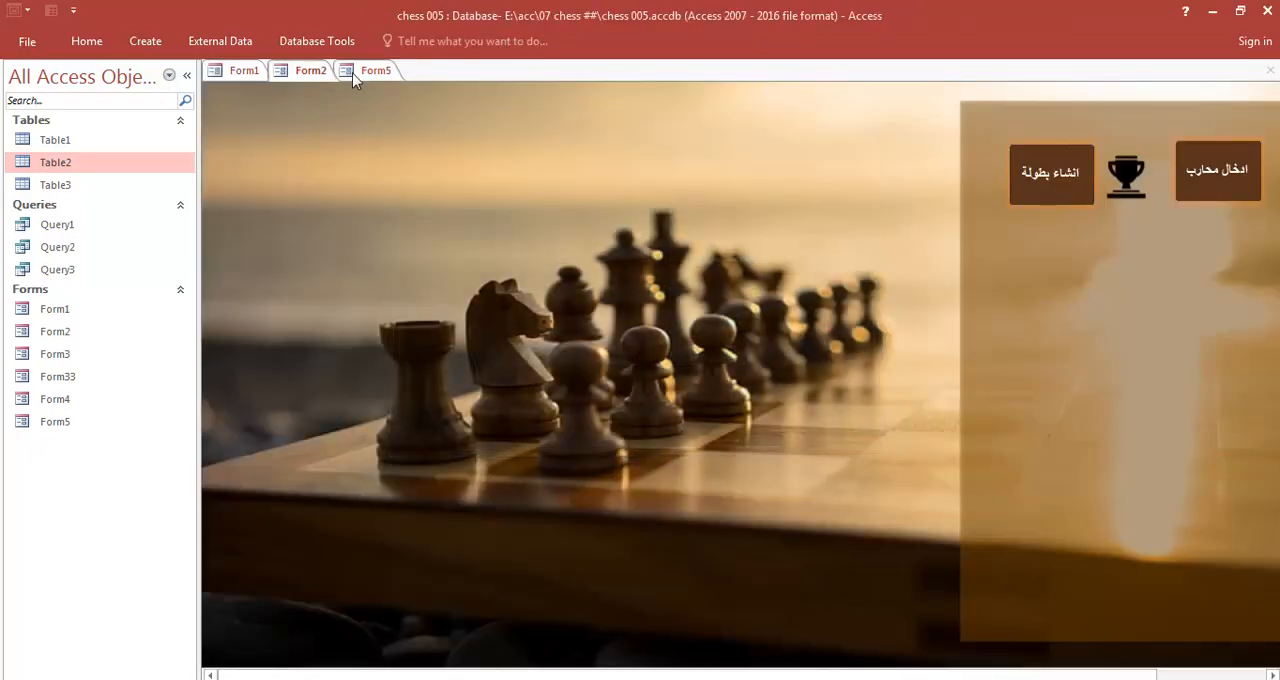
left_click(356, 72)
- Add a small text box above the team-count combo box near Form5's upper-left corner and delete its attached label
left_click(400, 41)
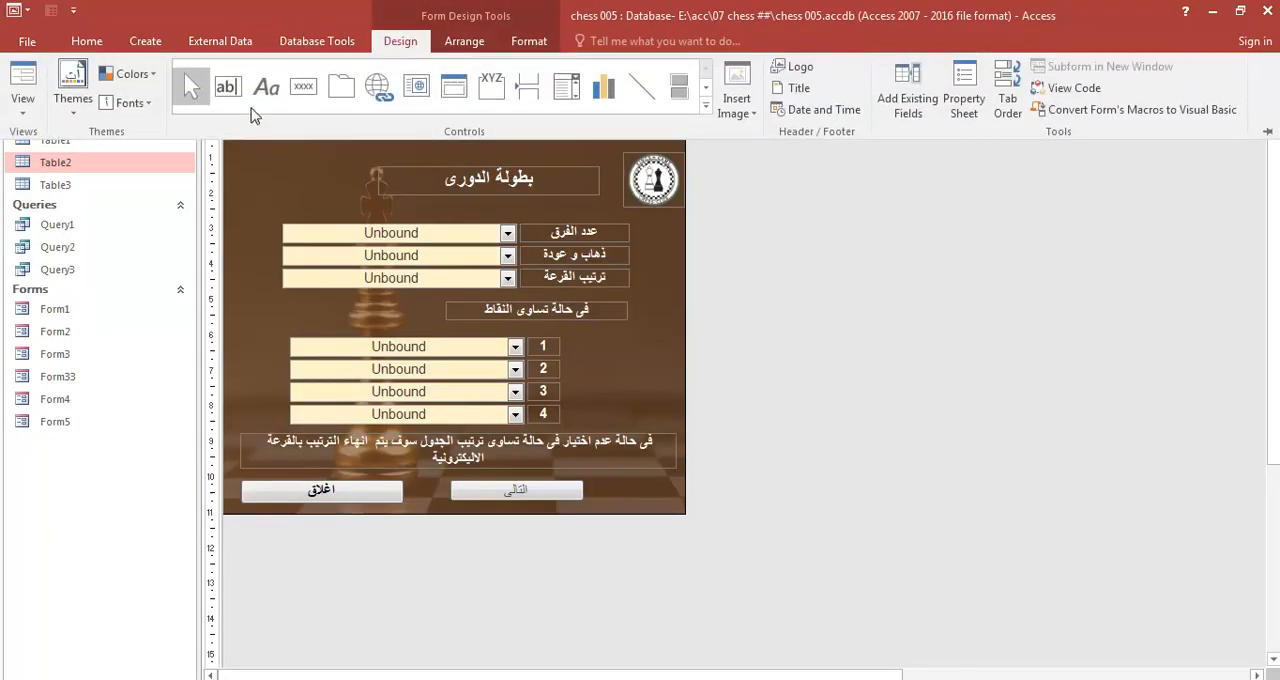
left_click(228, 87)
left_click_drag(316, 146, 259, 168)
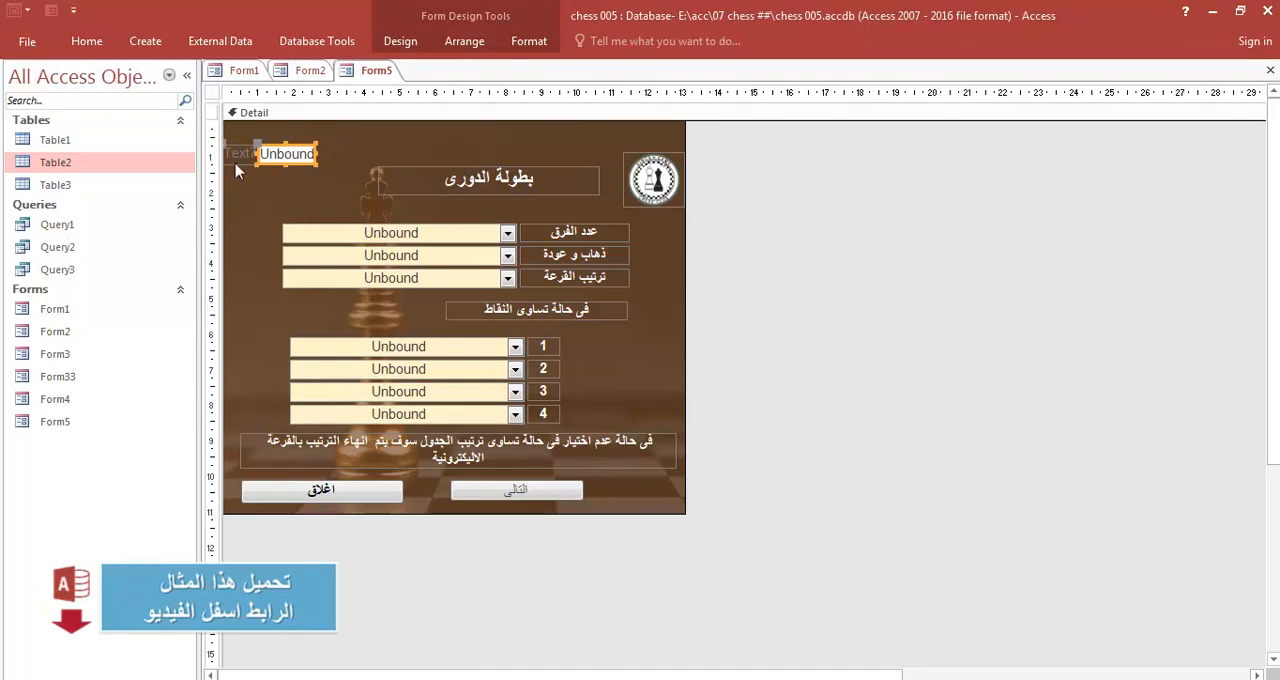
left_click(241, 157)
key("Delete")
- Set the new text box's Format property to General Number
left_click(274, 160)
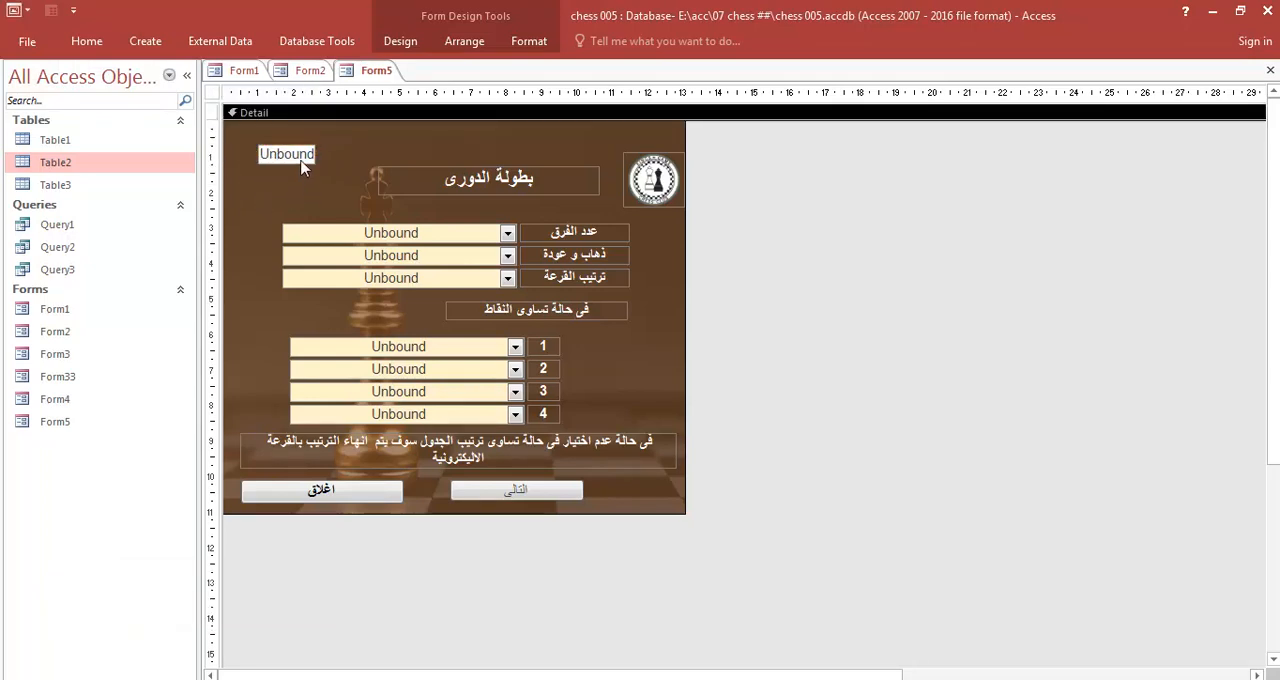
left_click(399, 43)
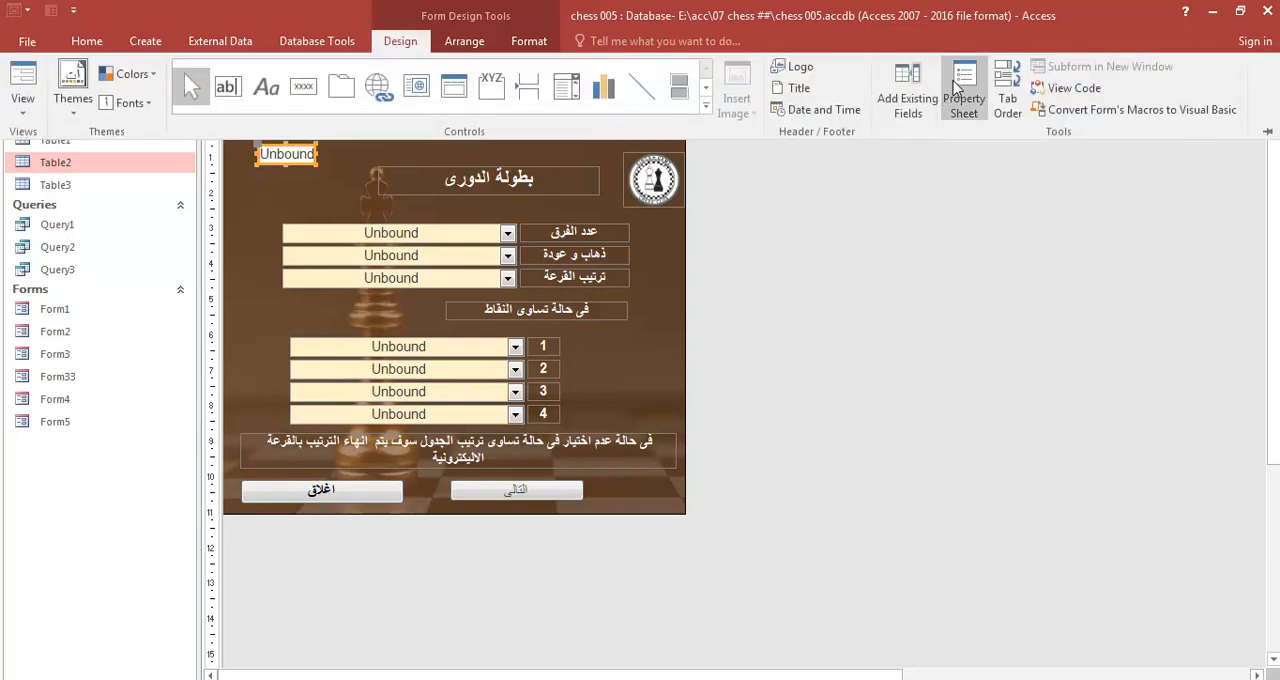
left_click(963, 98)
left_click(800, 153)
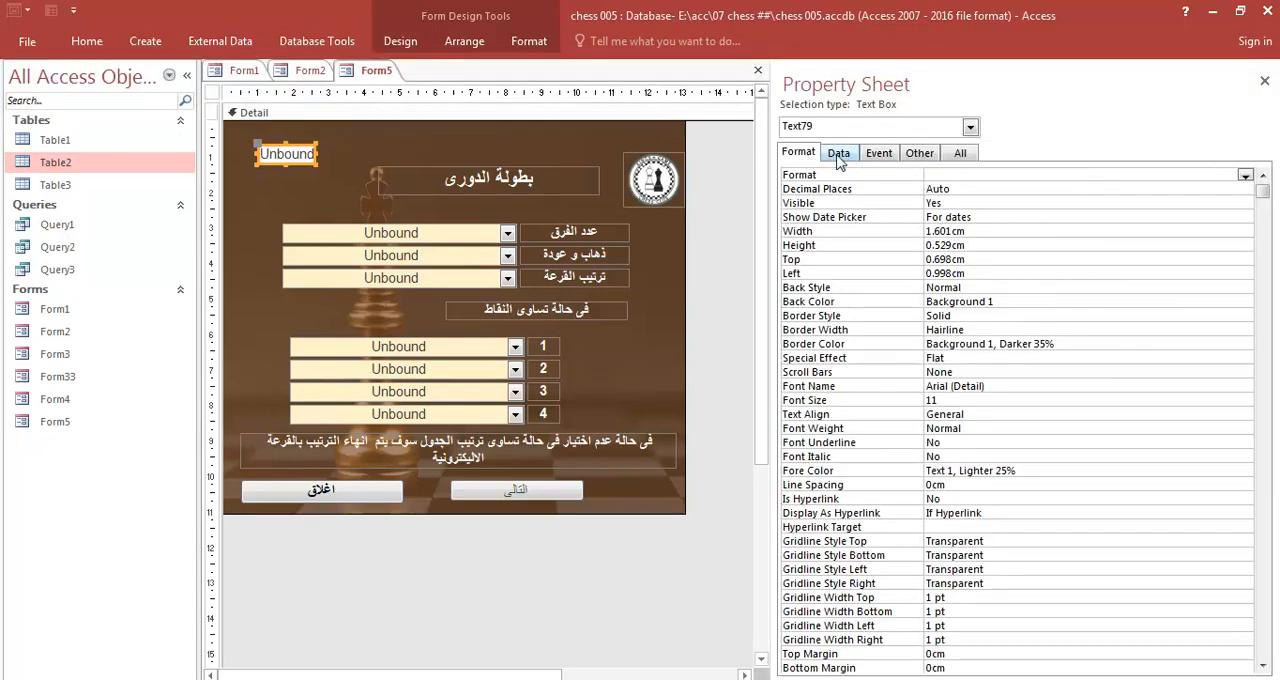
left_click(838, 153)
left_click(947, 218)
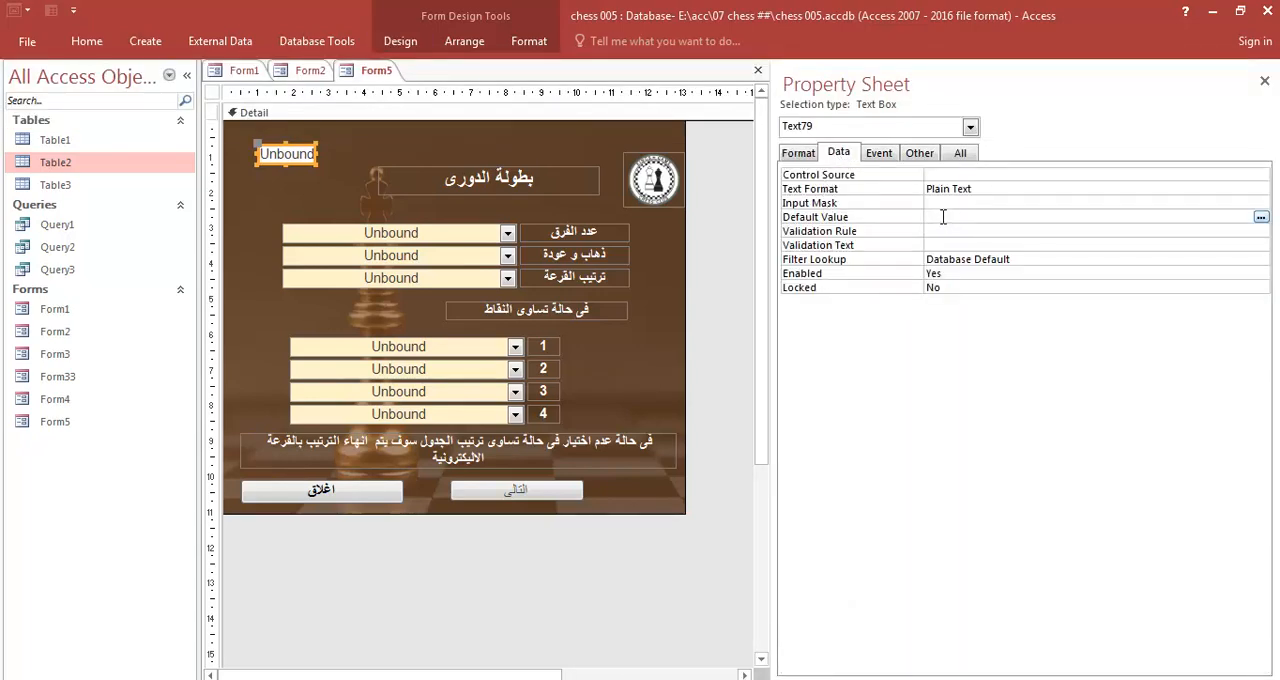
left_click(332, 159)
left_click(281, 156)
left_click(802, 154)
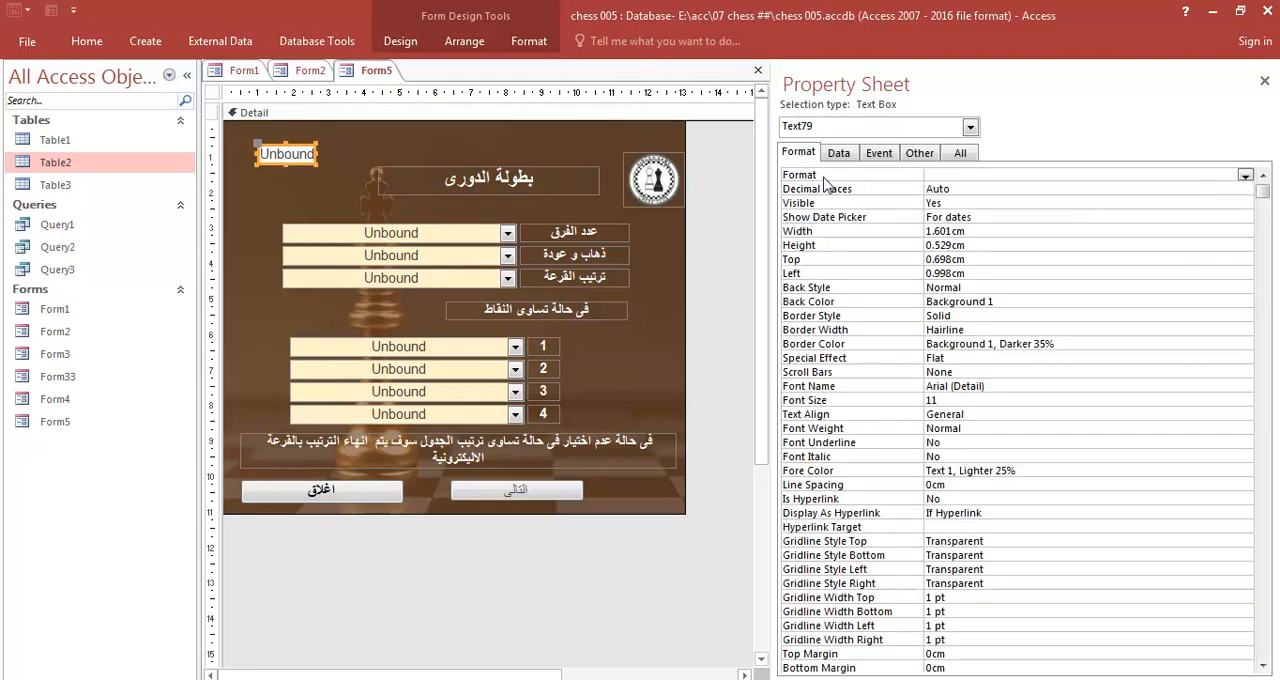
left_click(1244, 175)
left_click(972, 280)
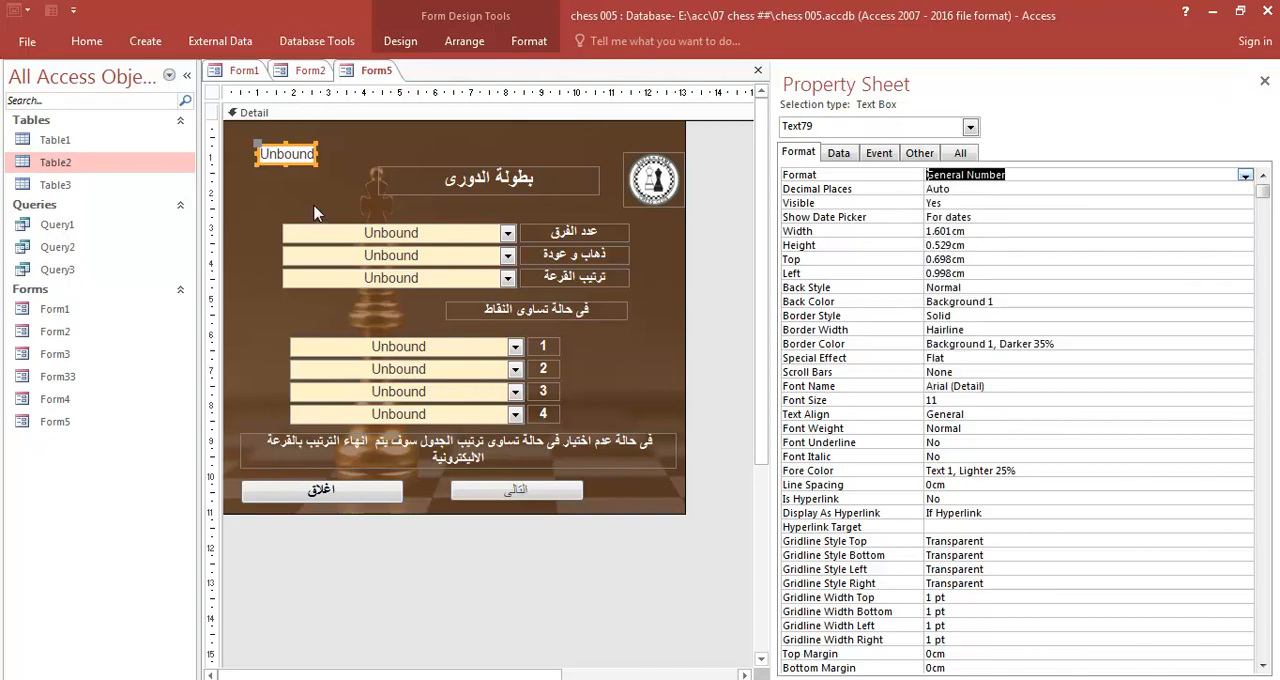
- Set the new text box's default value to 0, and save and close Form5
left_click(305, 173)
left_click(300, 157)
left_click(838, 153)
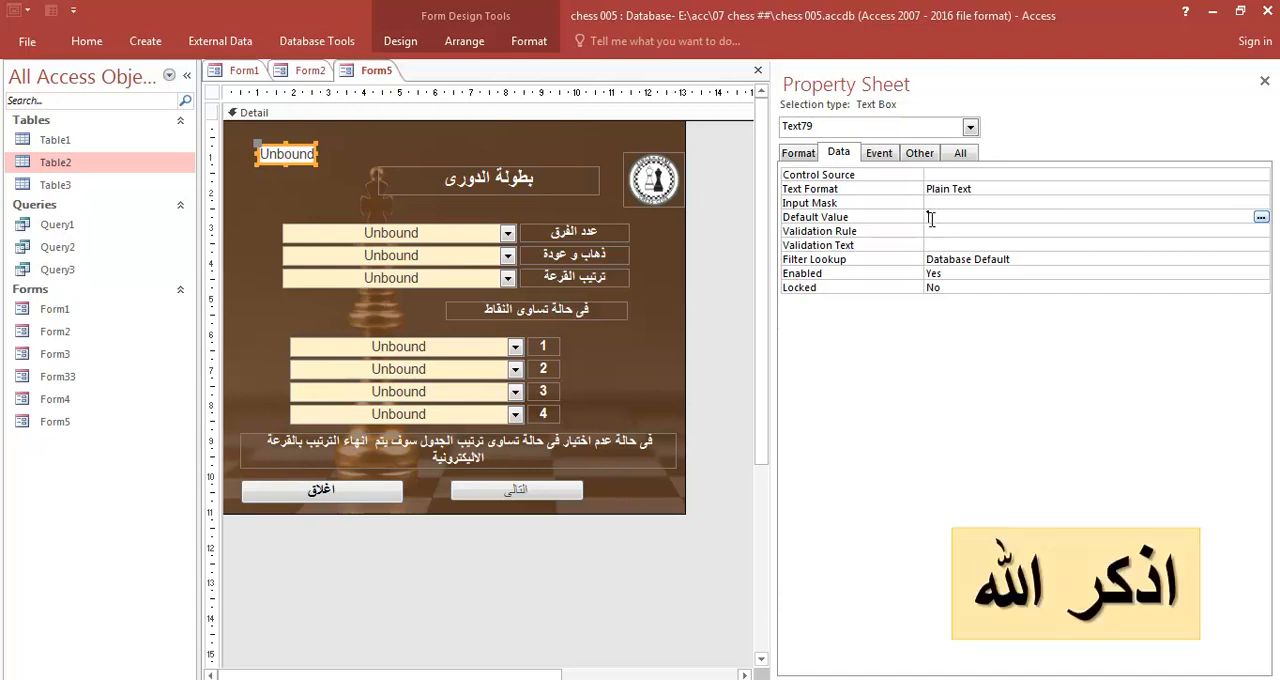
left_click(1264, 81)
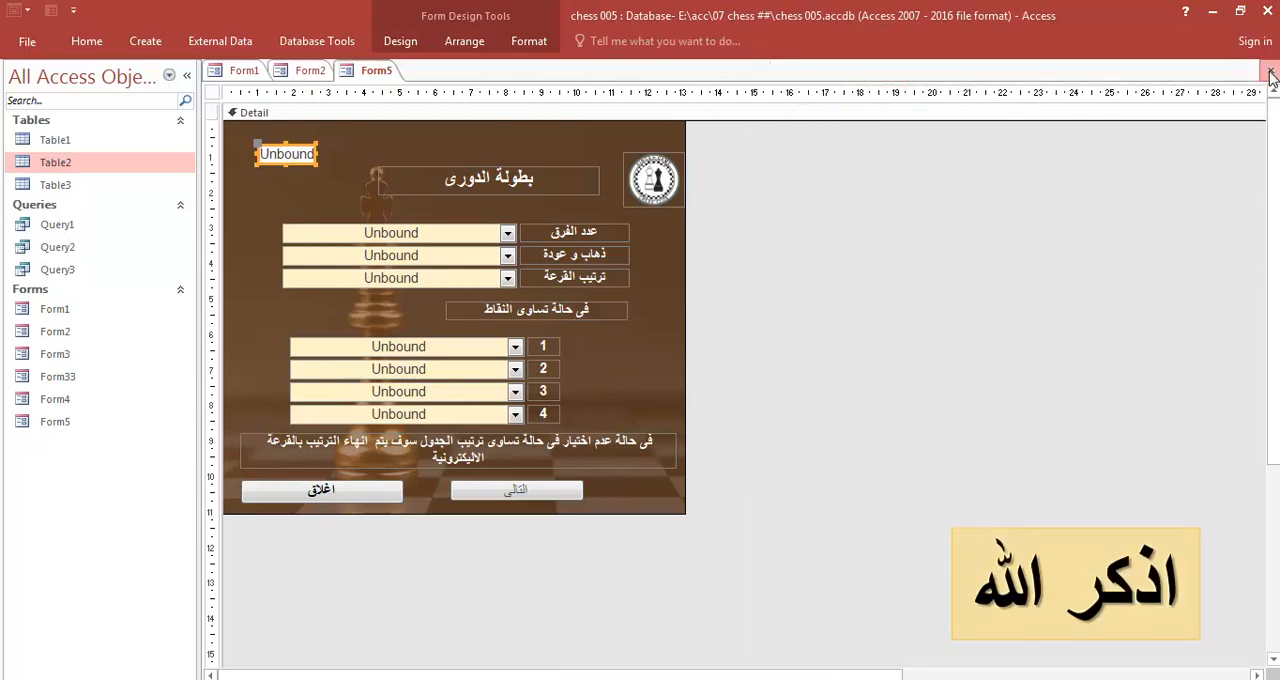
left_click(1270, 70)
left_click(570, 402)
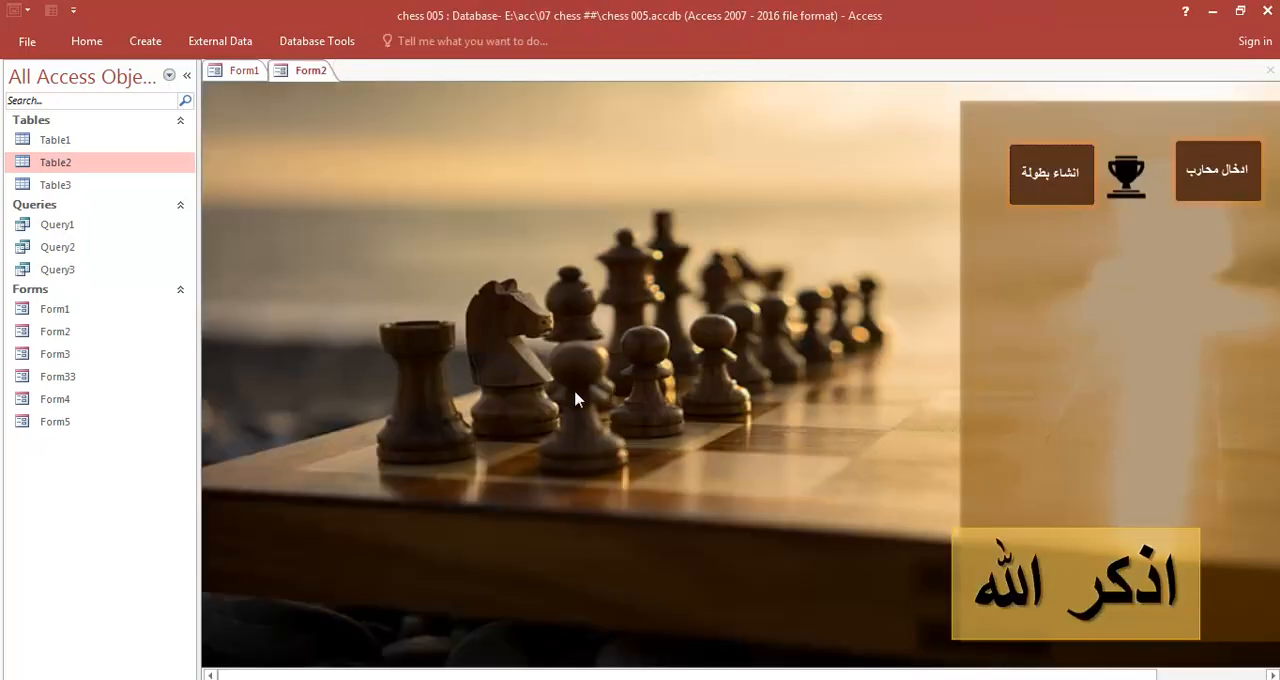
- Check the new text box in the running league form, and return Form5 to Design View with Form4 closed
left_click(1066, 178)
left_click(730, 250)
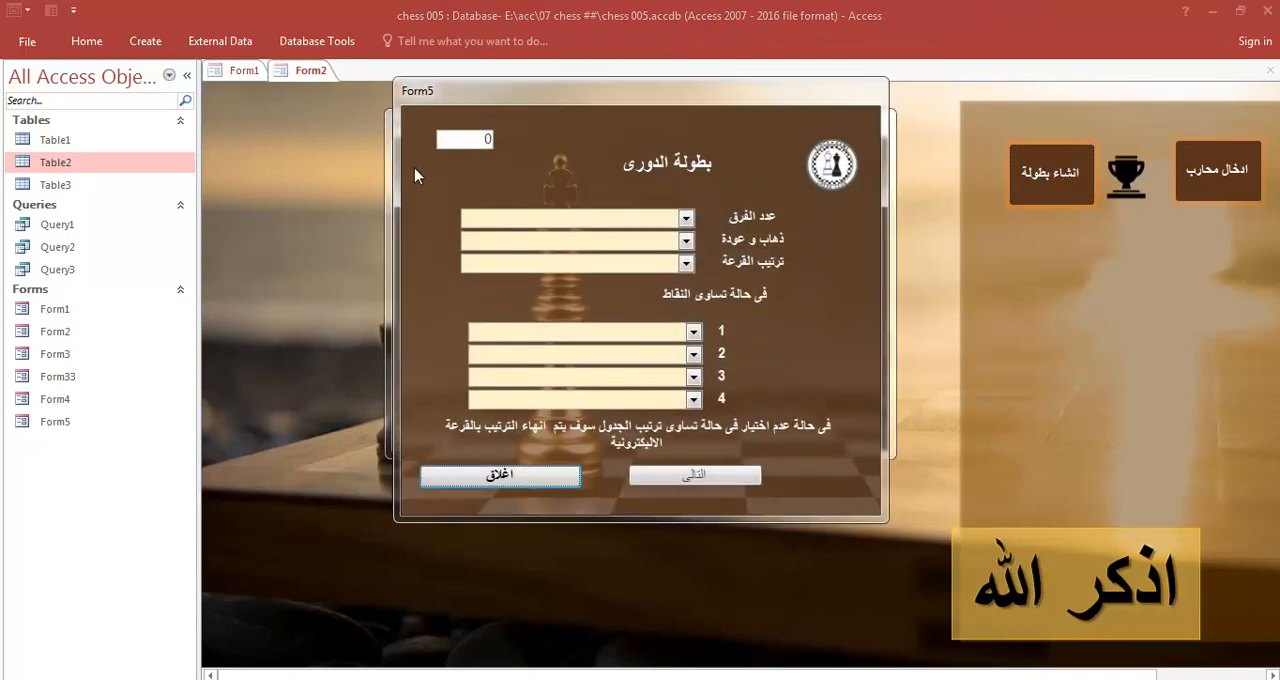
right_click(830, 254)
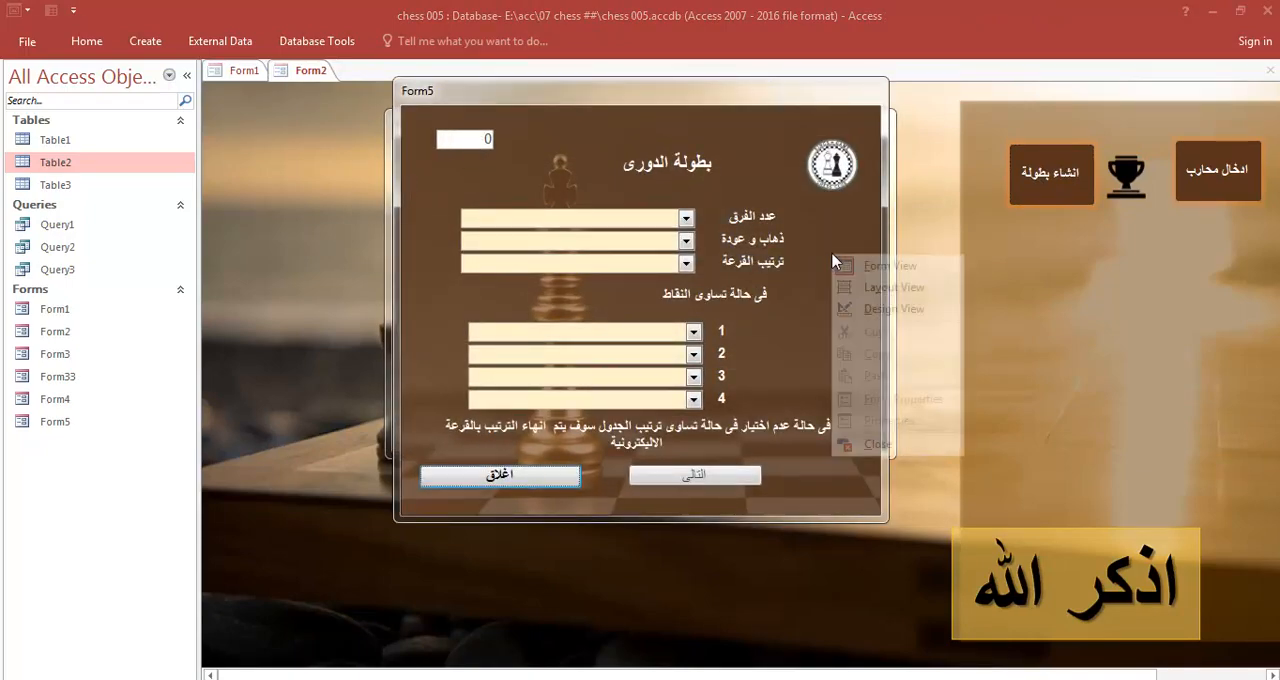
left_click(866, 309)
left_click(558, 356)
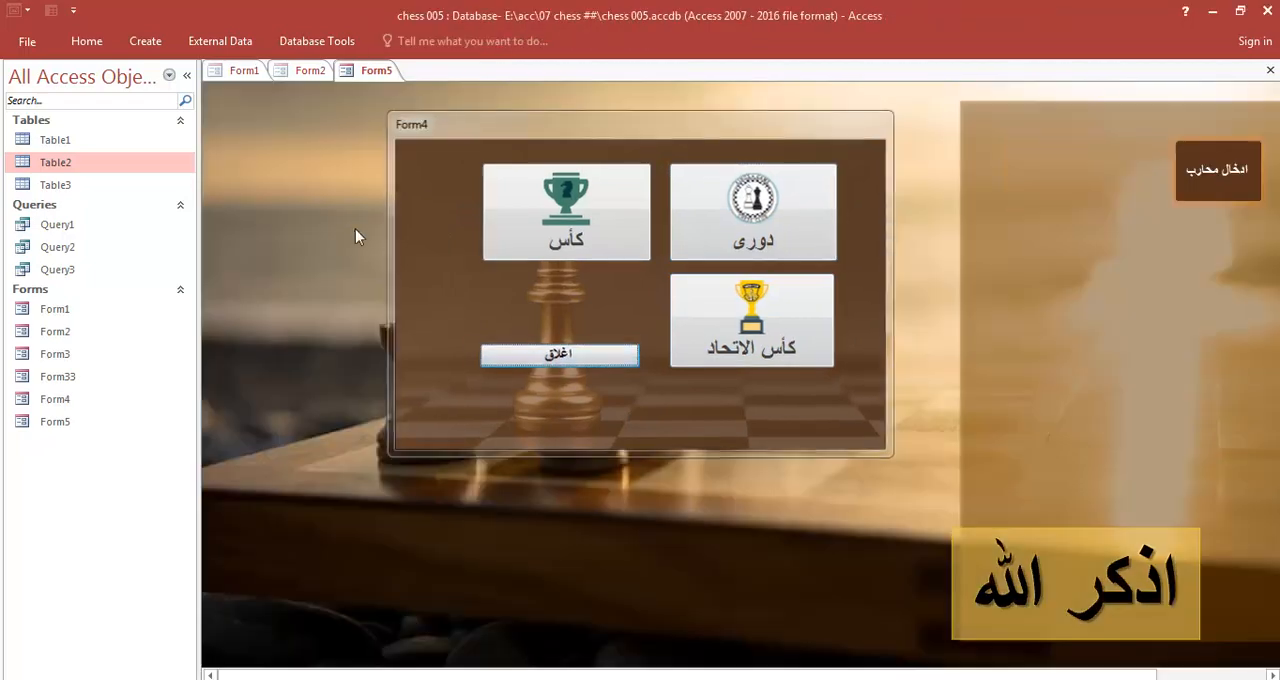
left_click(377, 70)
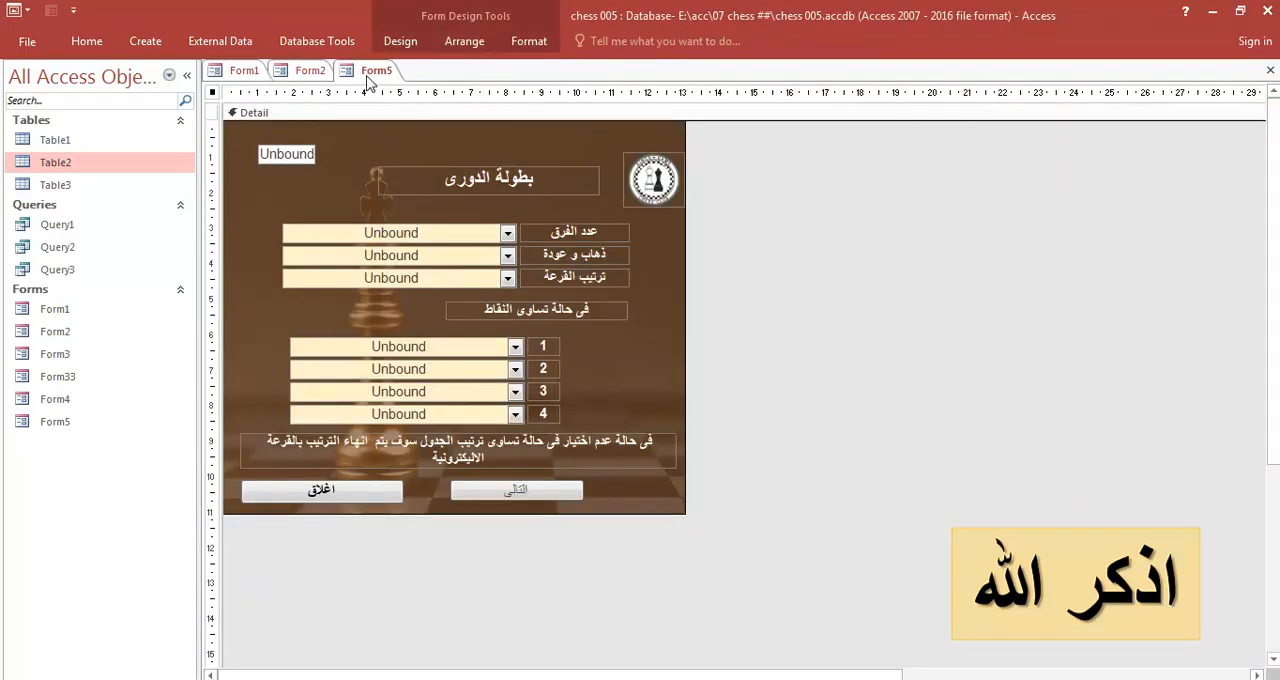
- Copy the new text box's name from its properties in Form5 and replace the Notepad contents with it
double_click(211, 96)
left_click(912, 154)
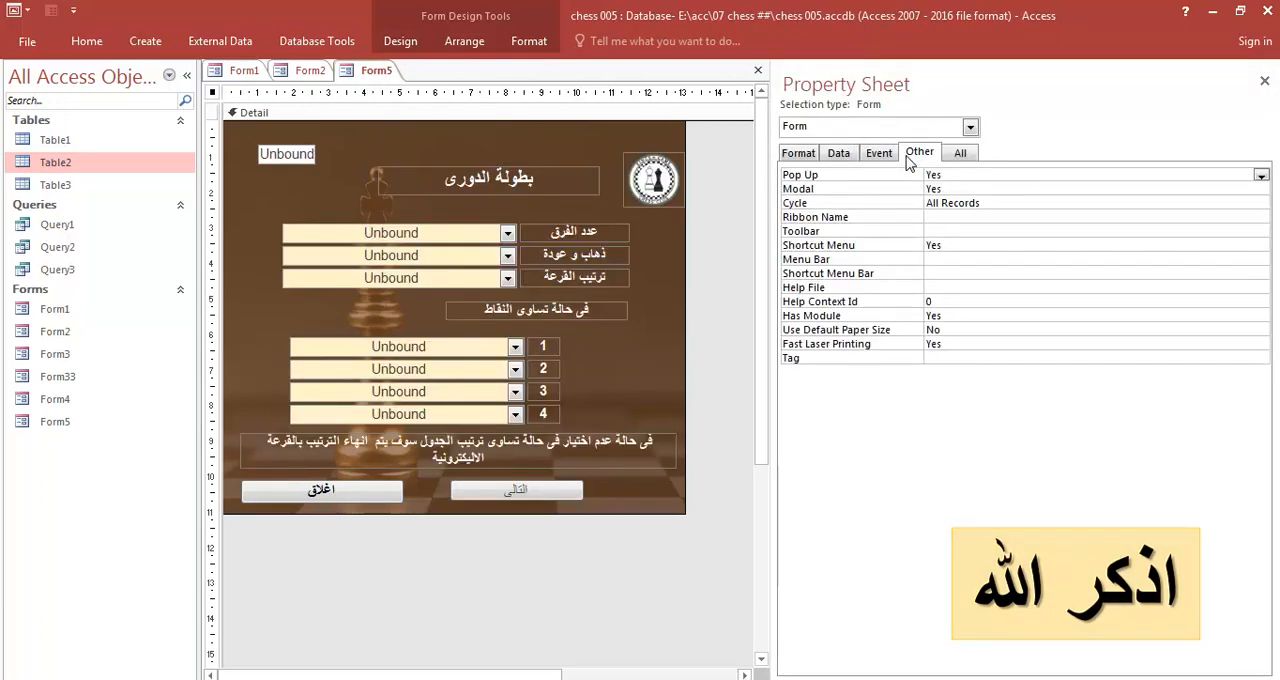
left_click(280, 155)
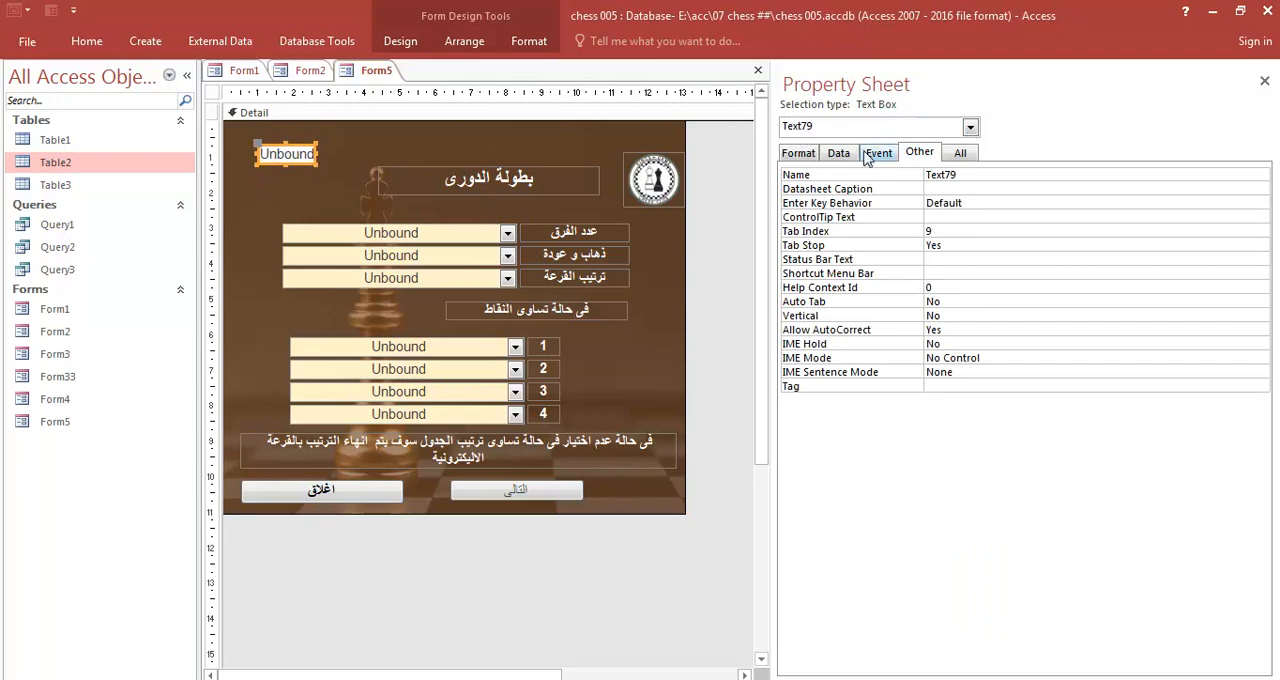
left_click_drag(958, 175, 922, 175)
key("ctrl+c")
key("alt+Tab")
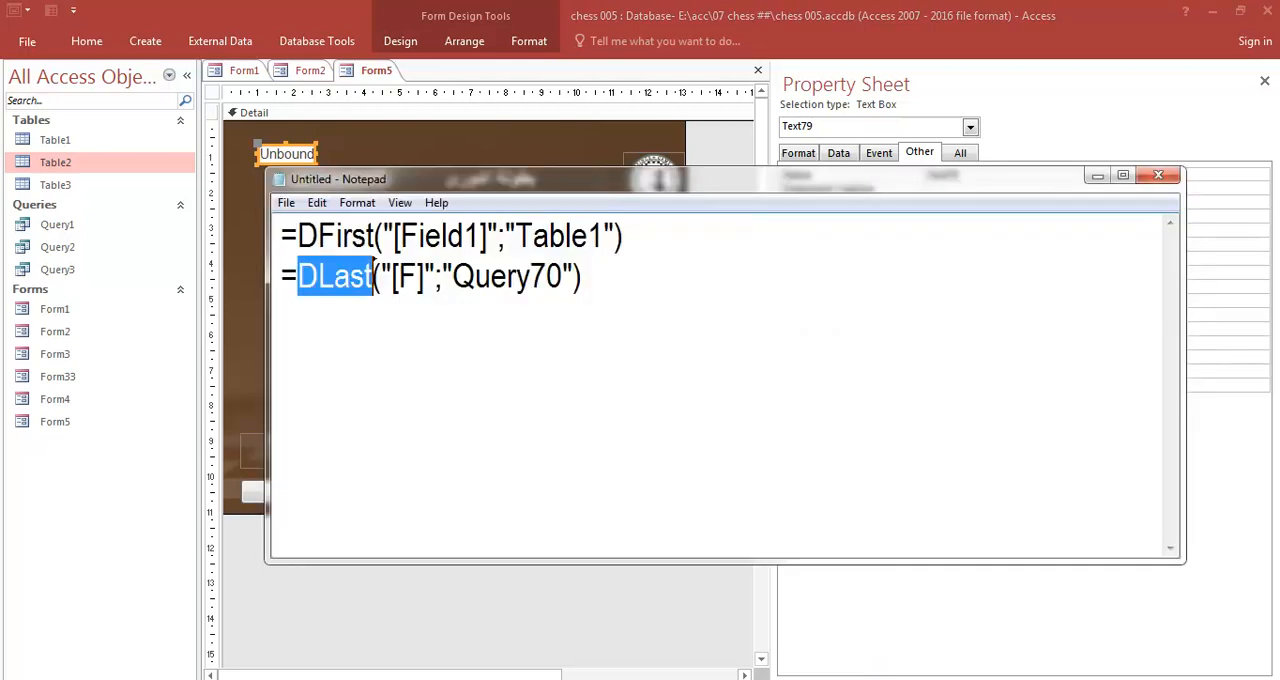
key("ctrl+a")
key("ctrl+v")
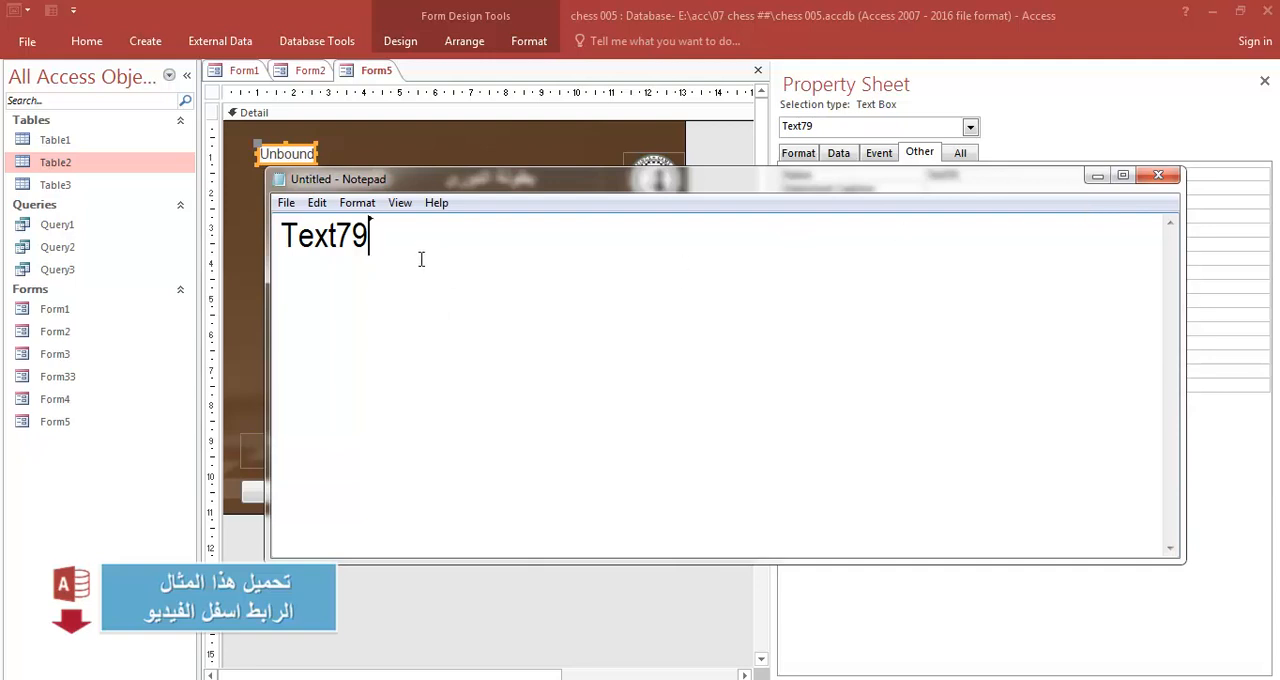
- Write the line me.Text79 =me.Text79+1 below the name in Notepad, and minimize Notepad
key("Return")
key("Return")
type("me")
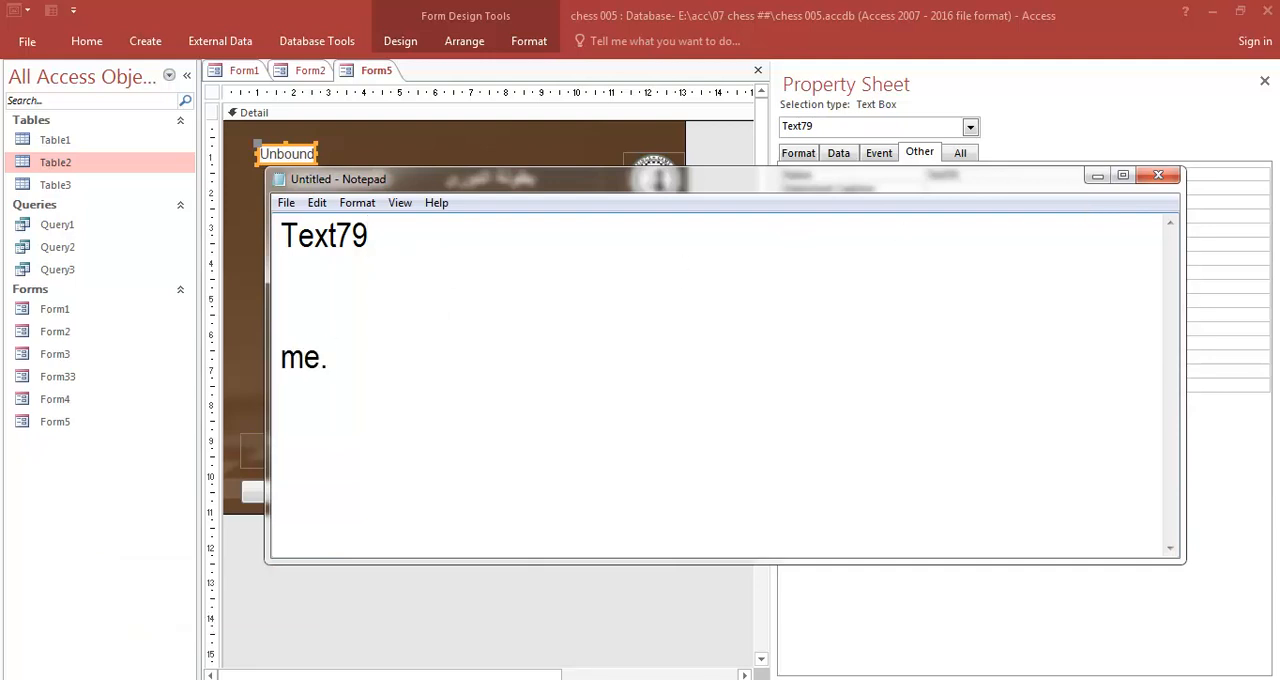
type(".")
double_click(345, 252)
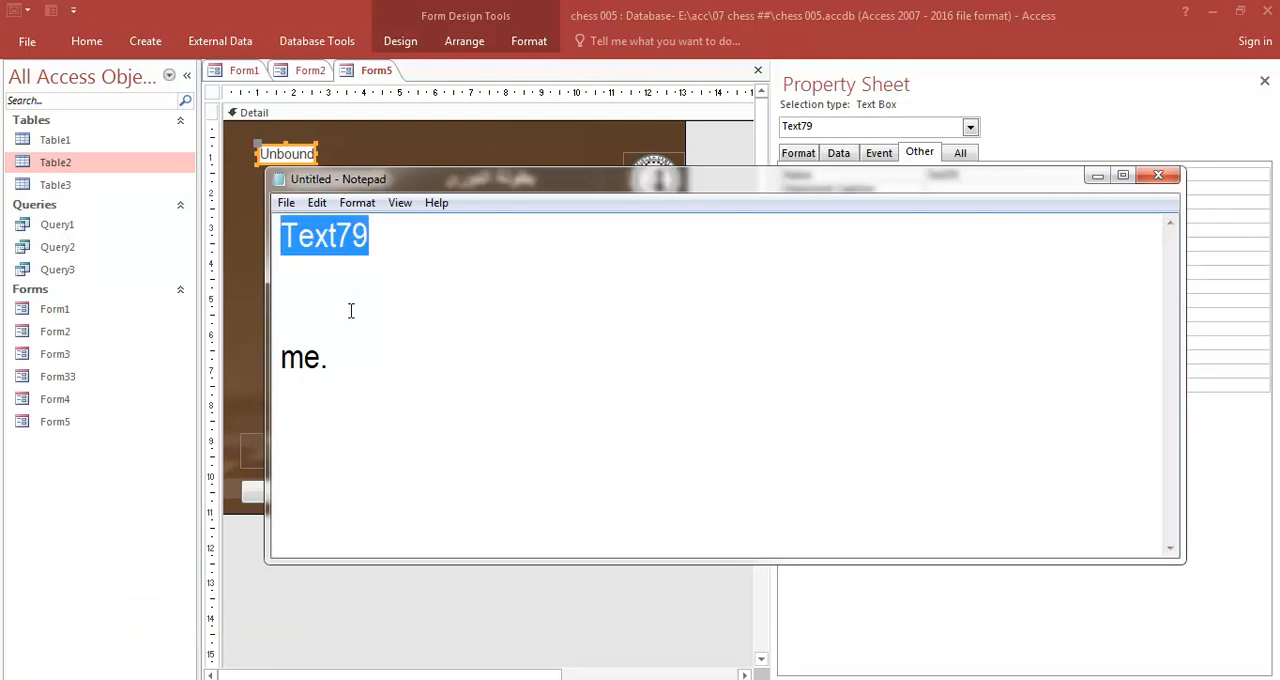
key("ctrl+c")
left_click(350, 346)
key("ctrl+v")
type("=")
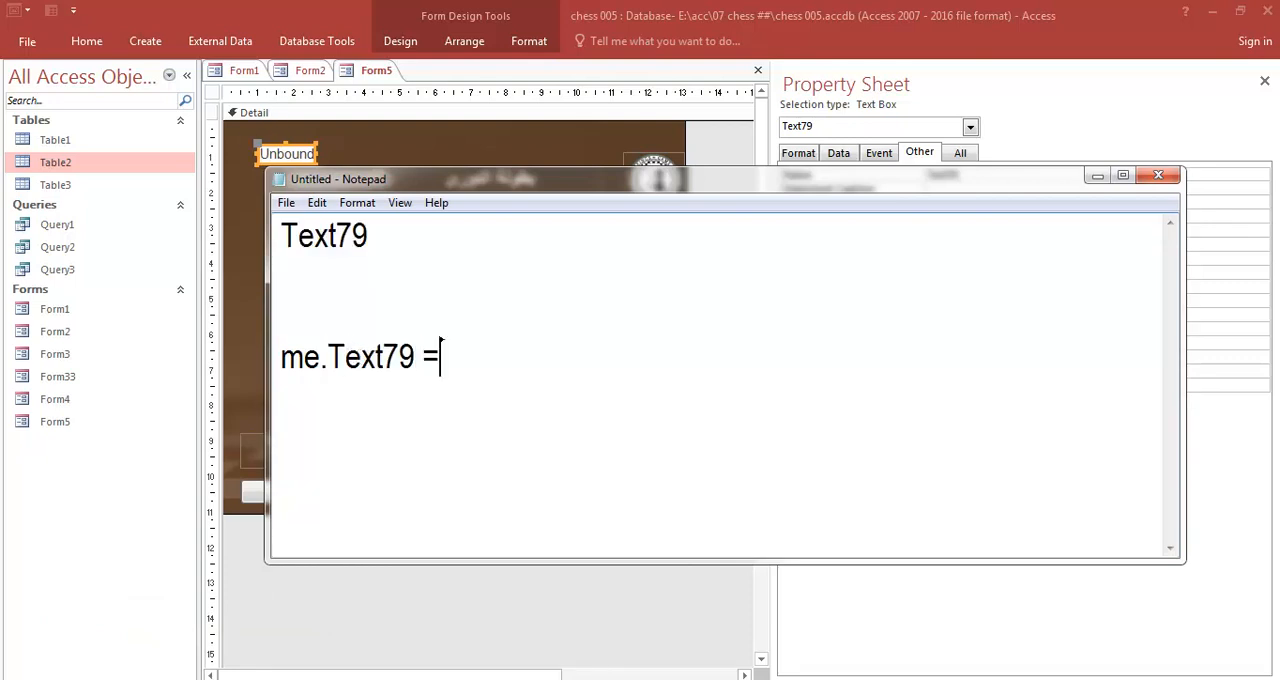
type("me.")
key("ctrl+v")
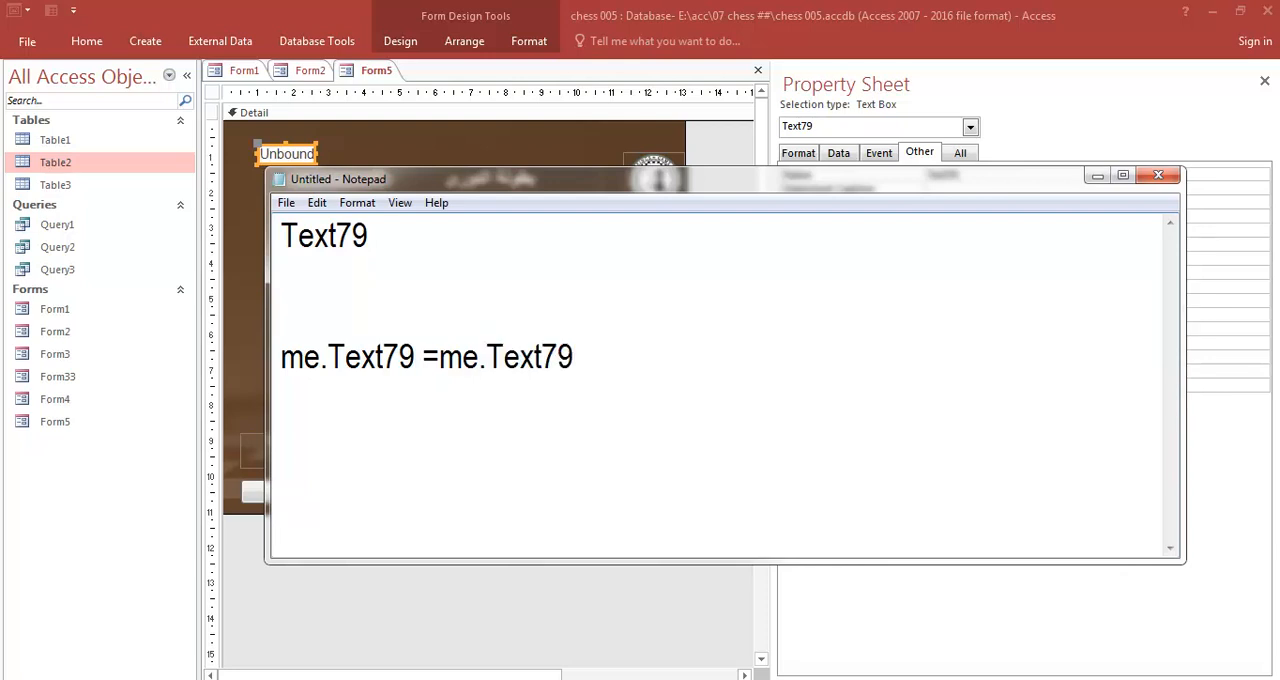
type("+1")
left_click(1097, 176)
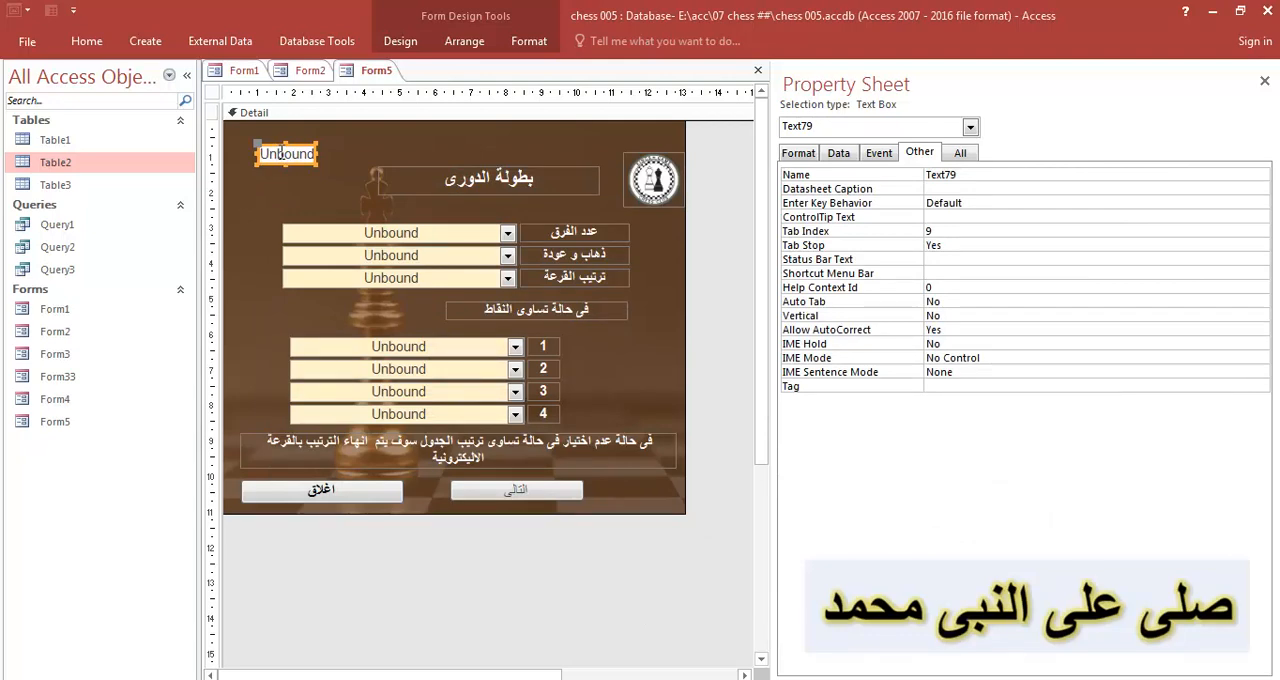
- Create a new table with a Number field Field1, and save and close it as Table4
left_click(213, 93)
left_click(87, 41)
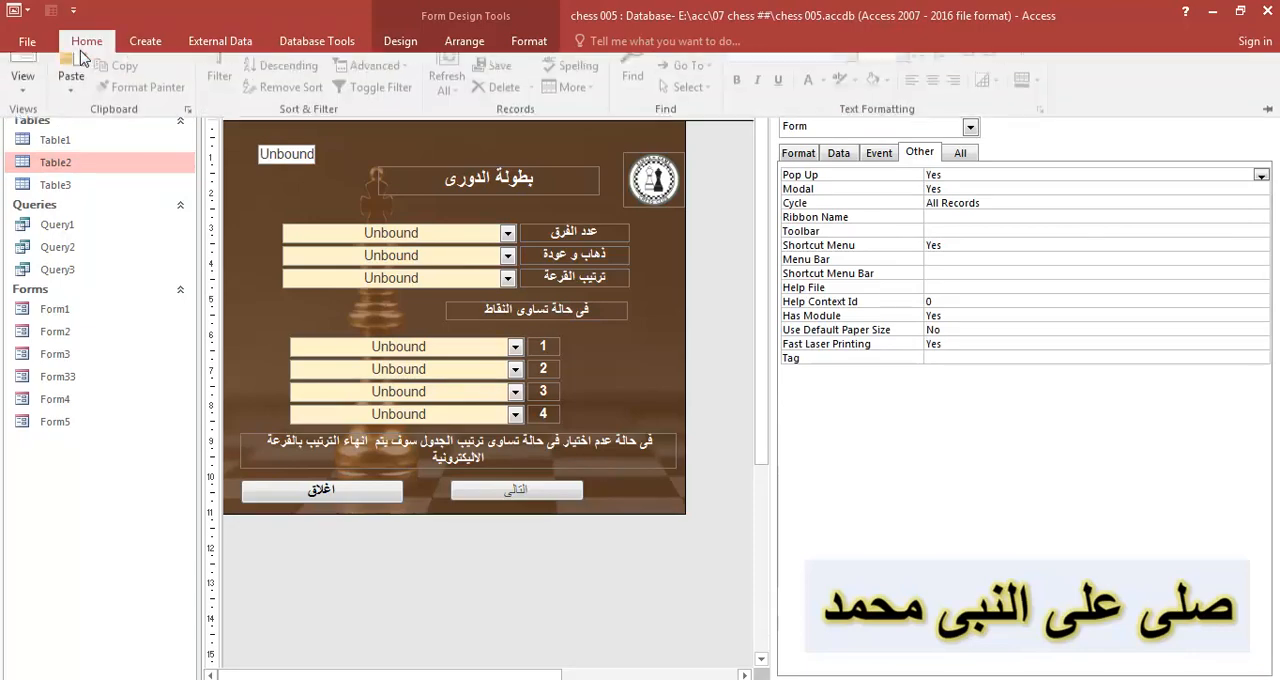
left_click(145, 41)
left_click(78, 88)
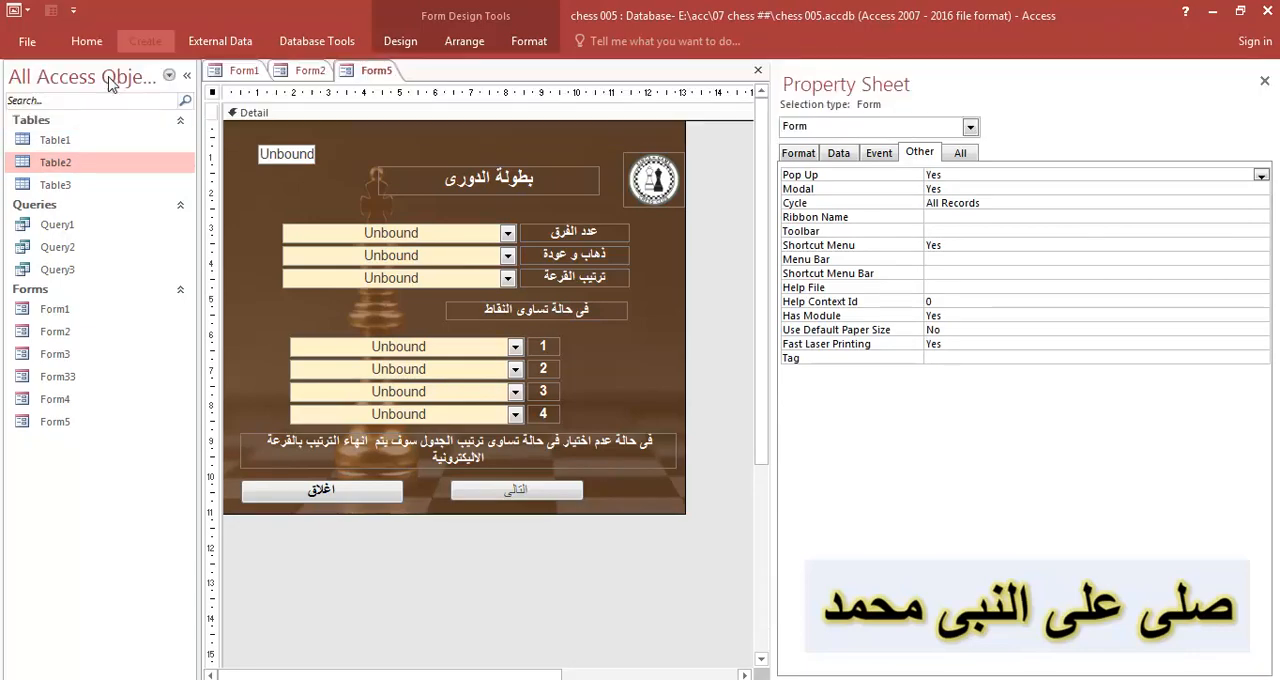
left_click(400, 91)
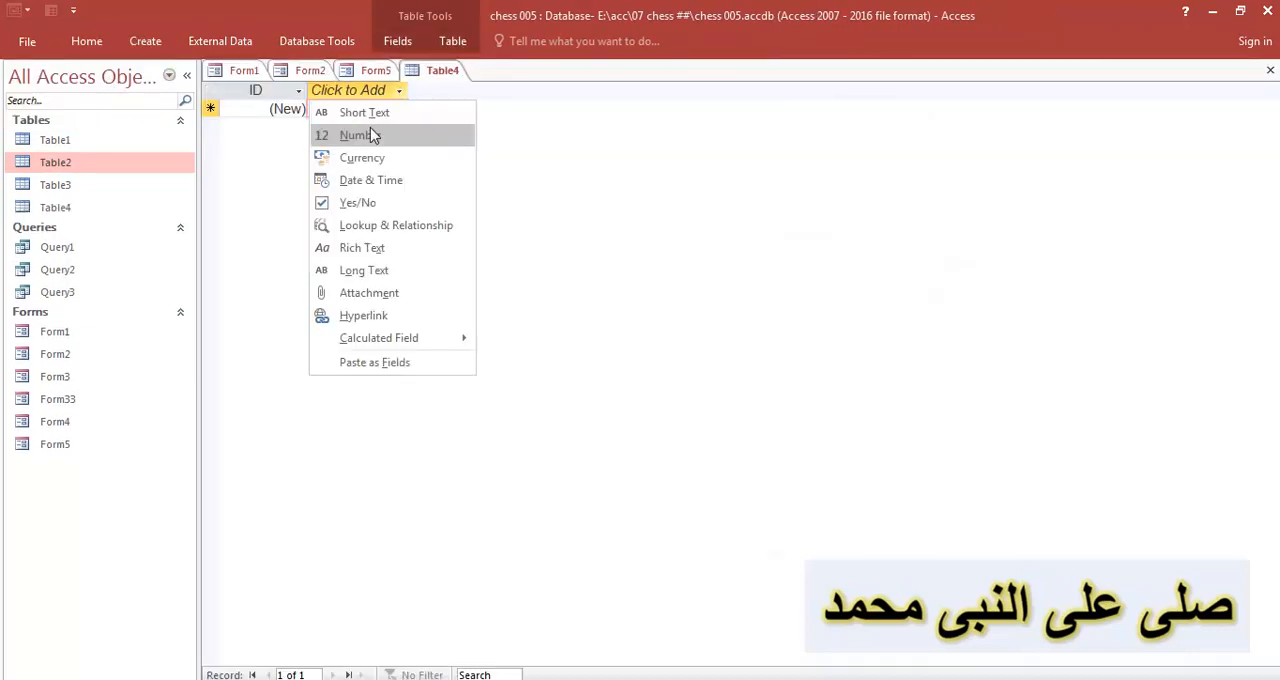
left_click(371, 131)
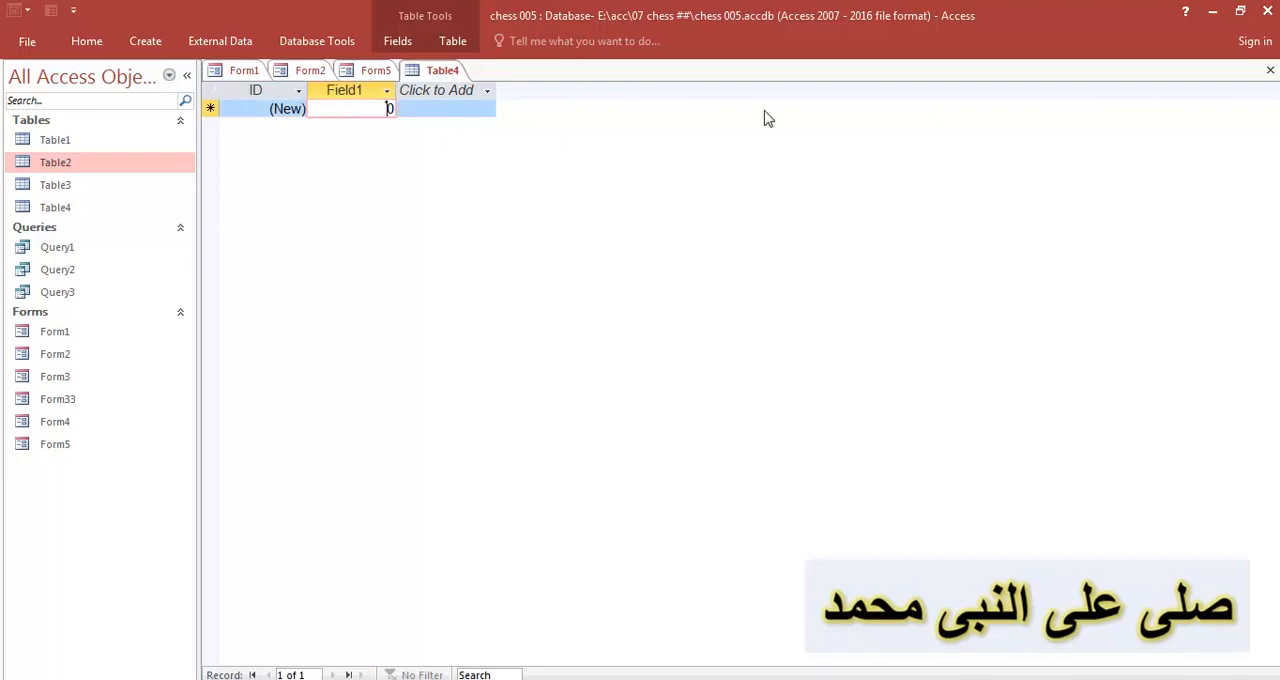
left_click(1270, 71)
left_click(580, 406)
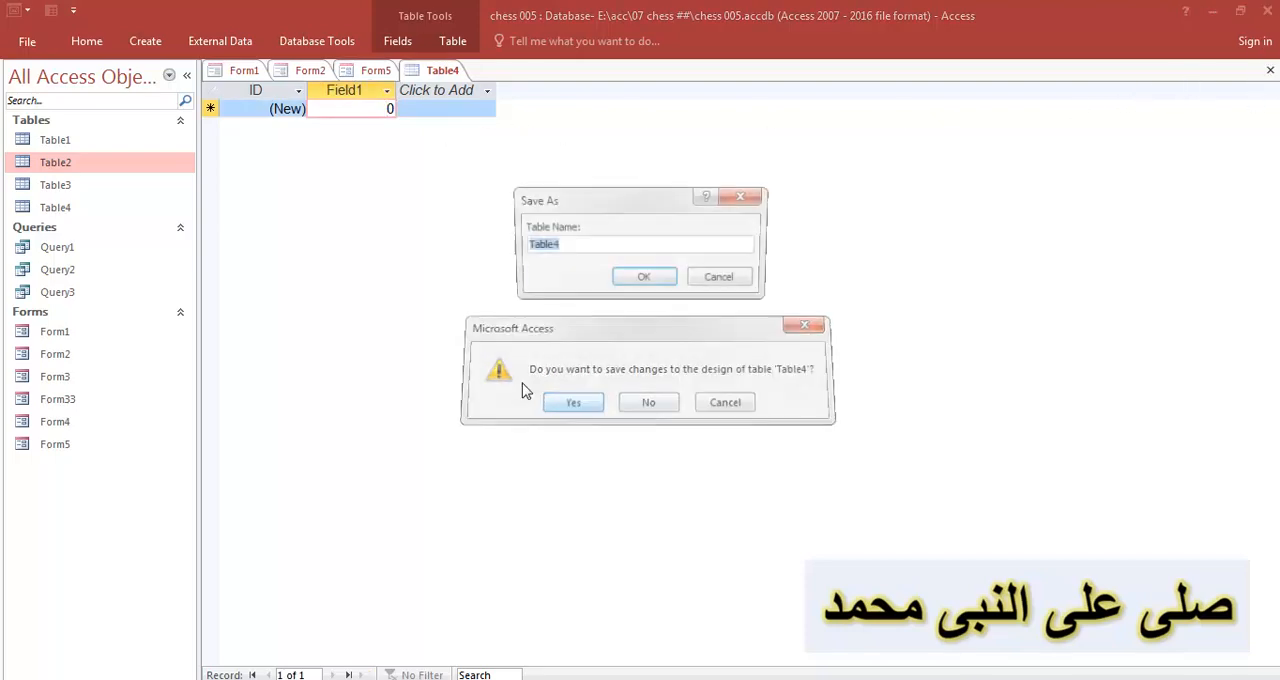
left_click(641, 280)
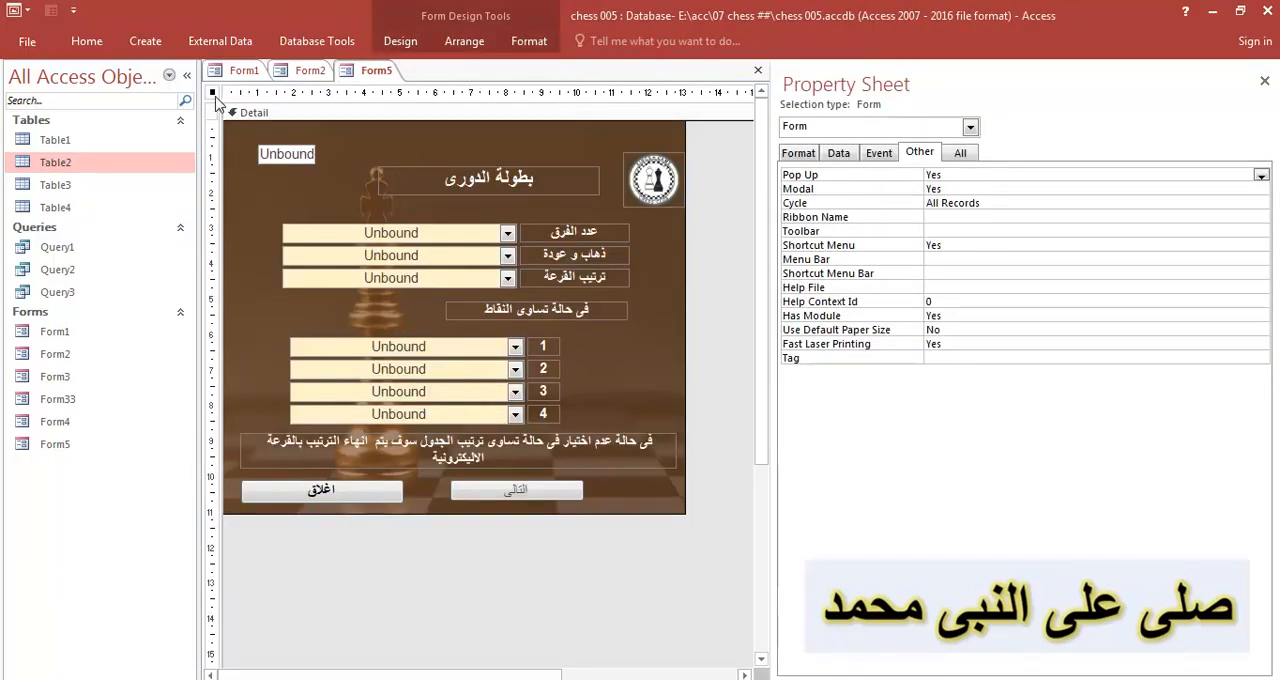
- Set Form5's Record Source to Table4
left_click(838, 152)
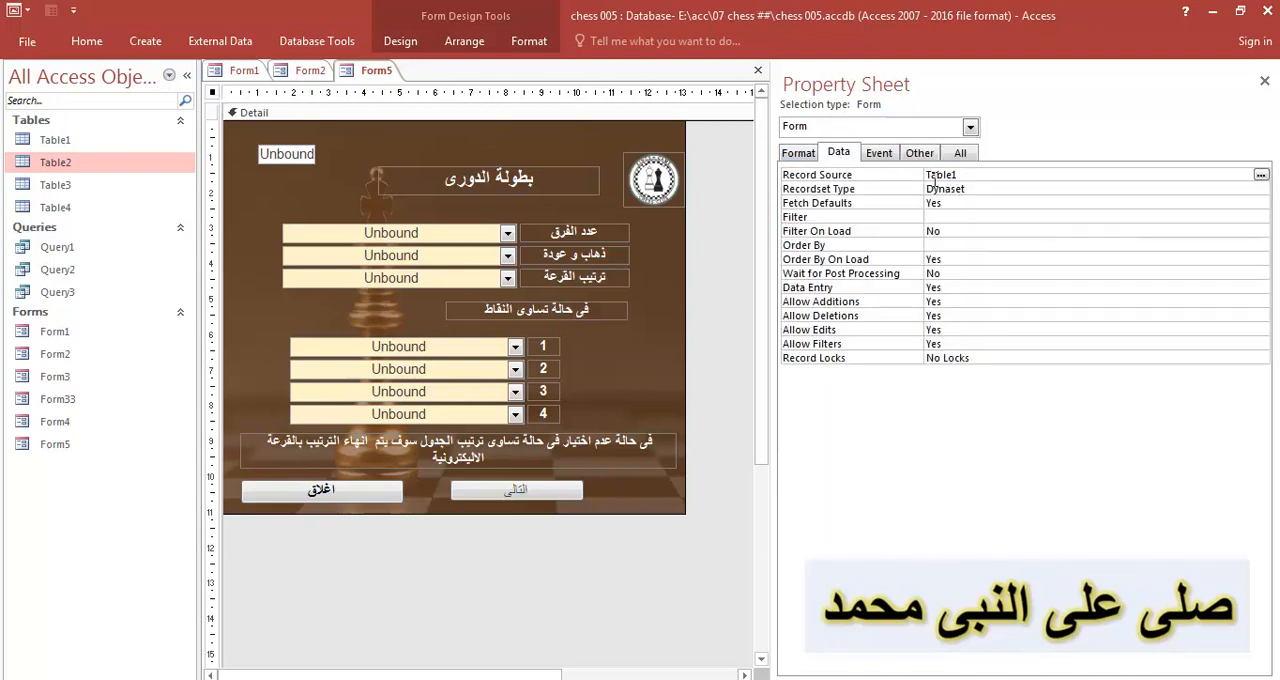
left_click(1245, 175)
left_click(1045, 268)
- Bind the small text box above the form title to Field1 through its Control Source
left_click(287, 154)
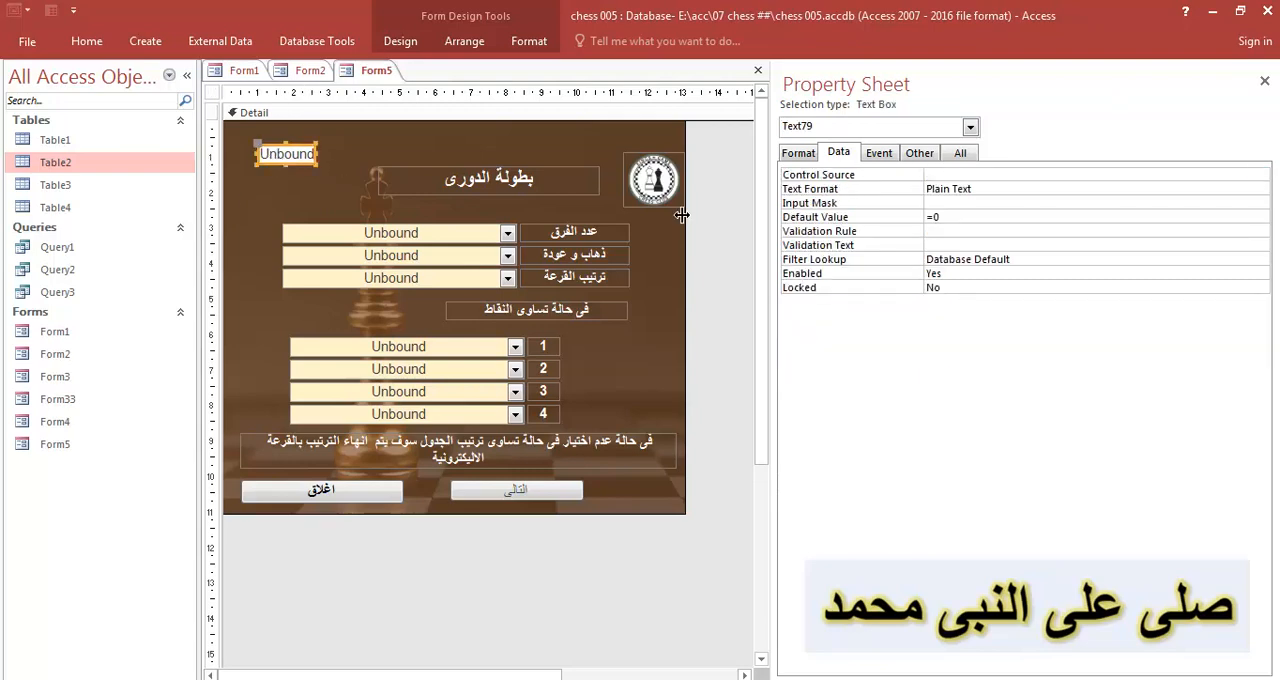
left_click(997, 176)
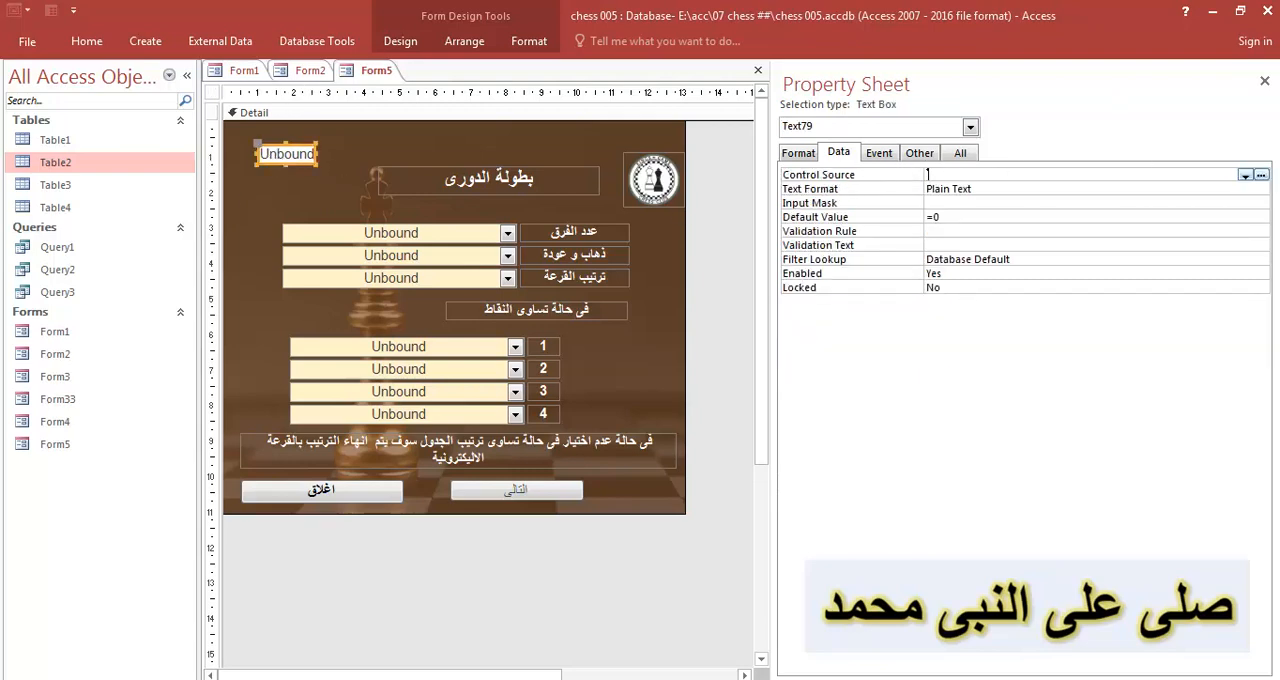
left_click(1245, 175)
left_click(980, 203)
left_click(968, 232)
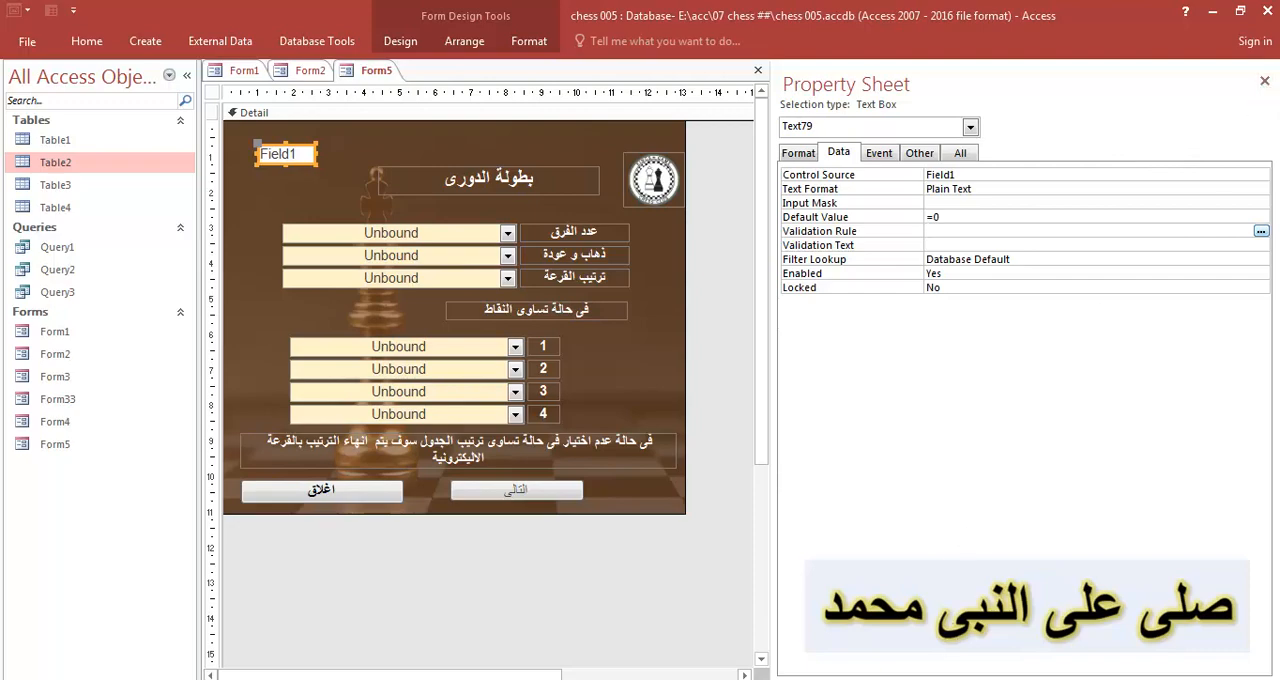
- Copy the line me.Text79 =me.Text79+1 from Notepad, and return to Form5 with the whole form selected
key("alt+Tab")
left_click_drag(643, 371, 272, 371)
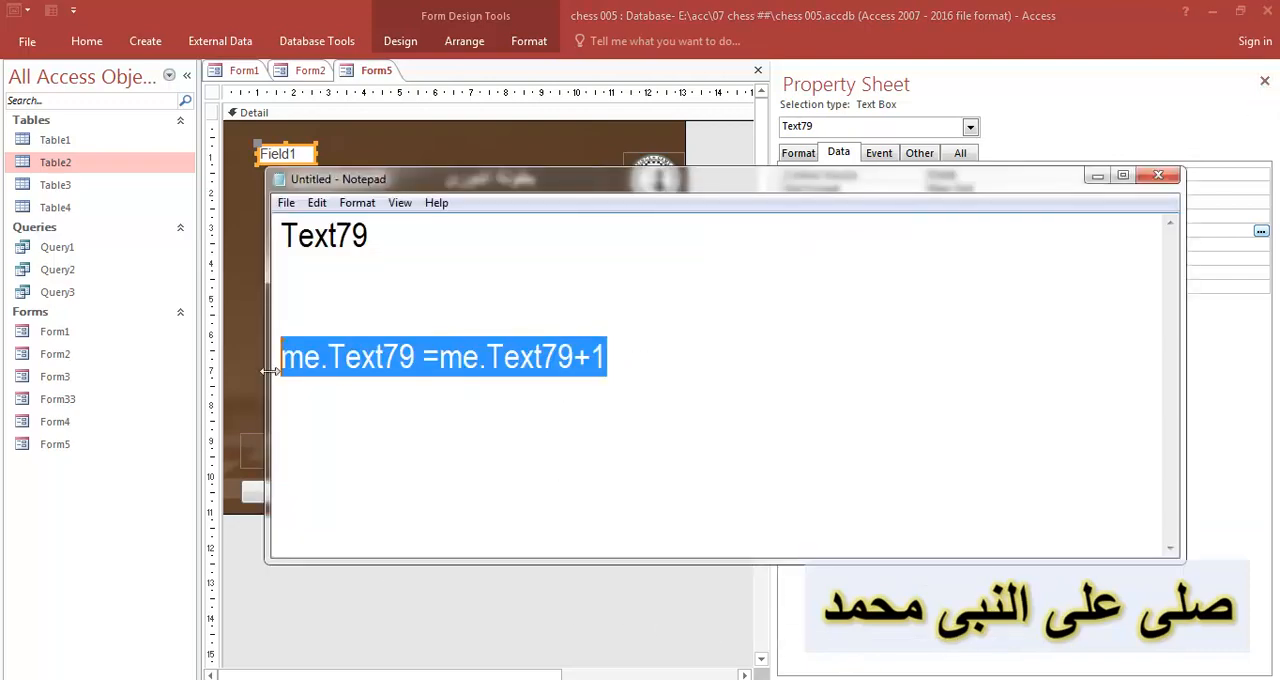
left_click(1097, 176)
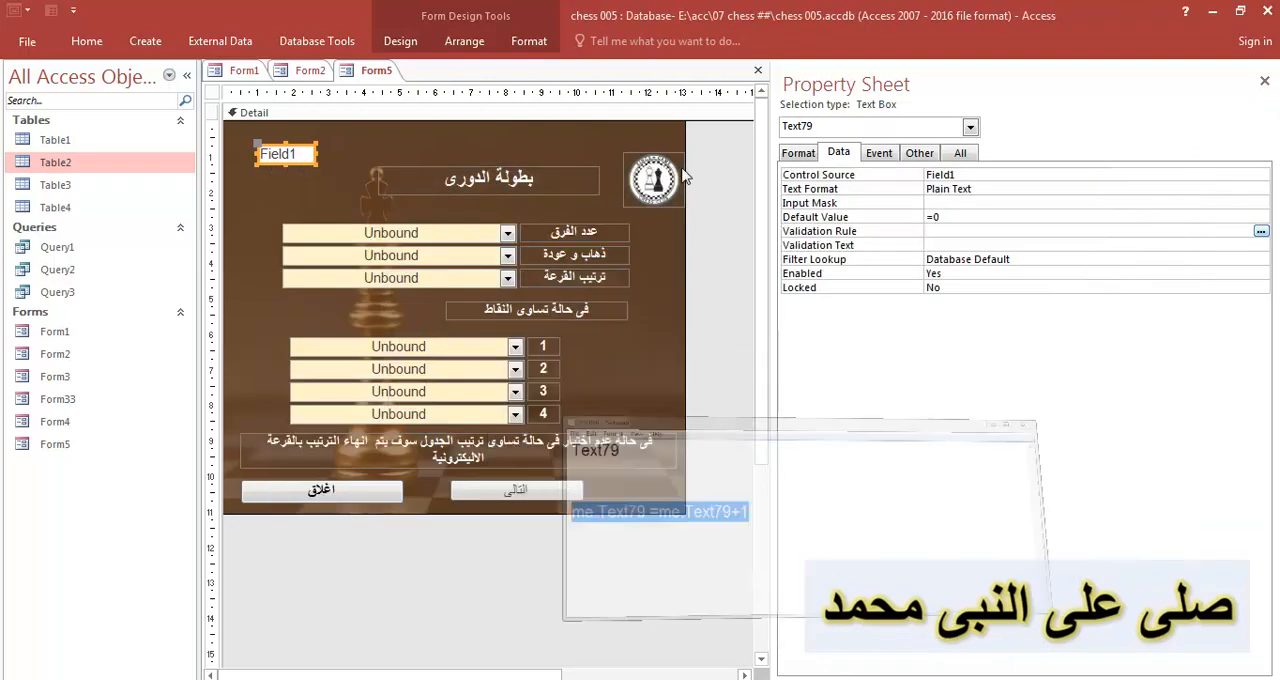
left_click(212, 95)
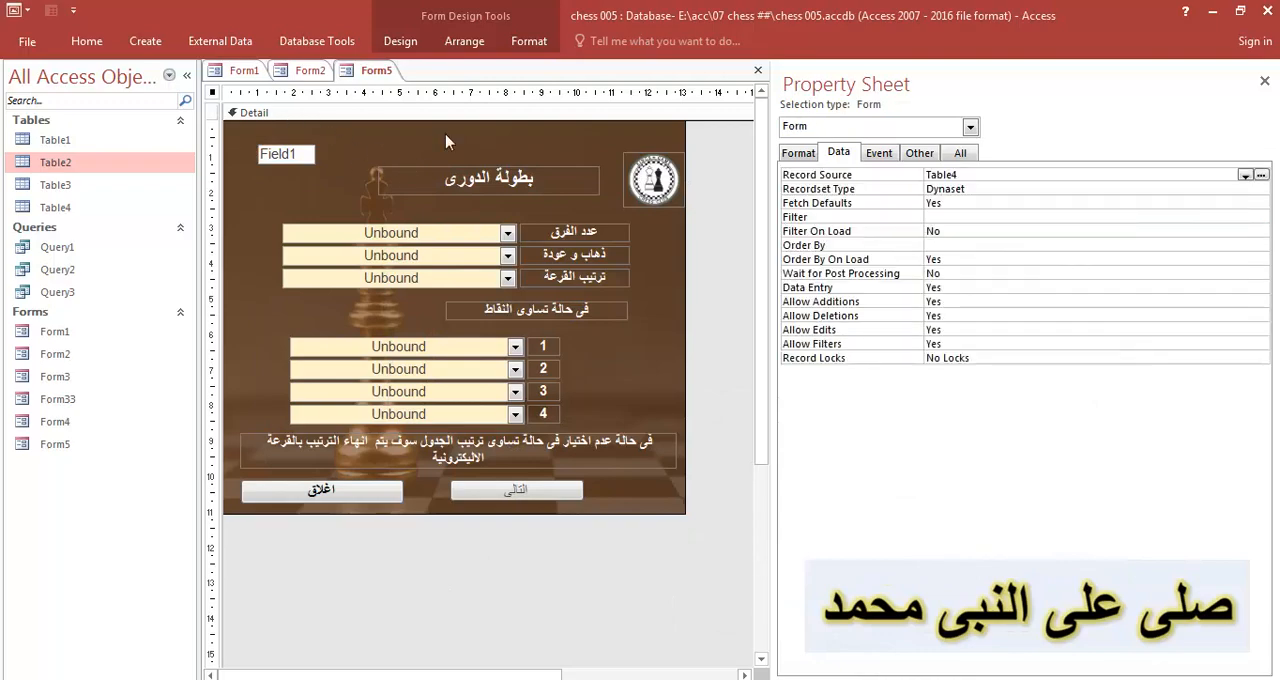
left_click(878, 157)
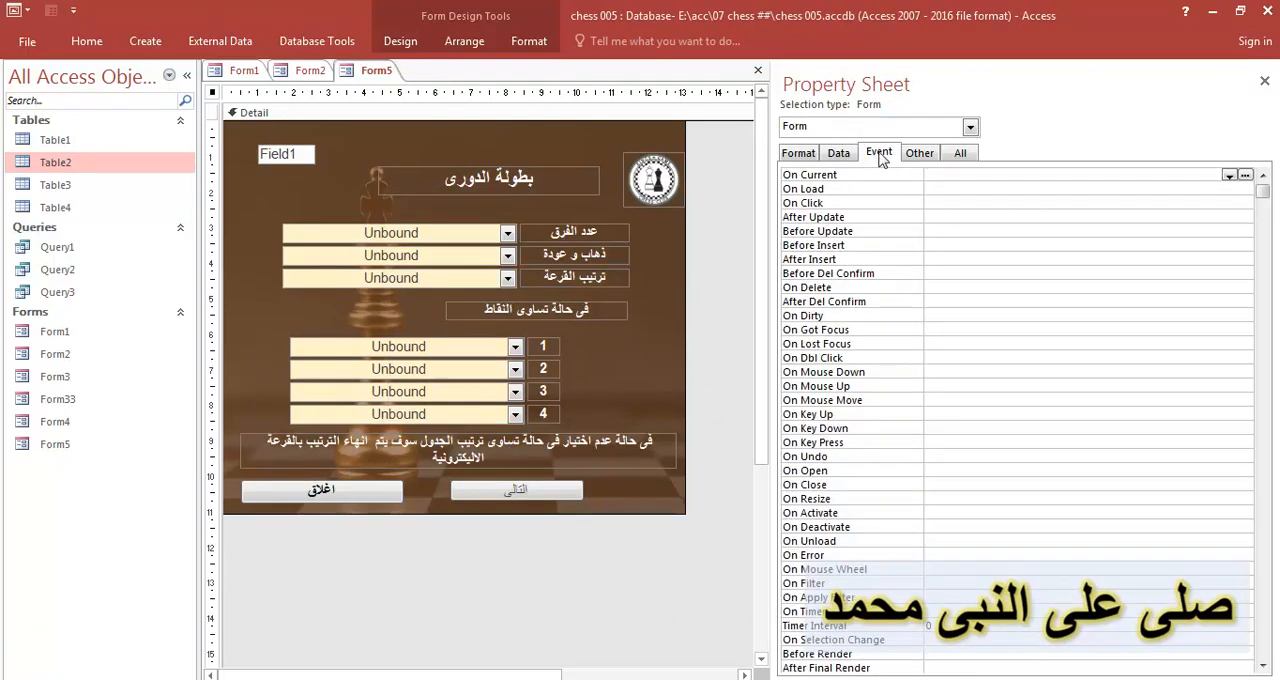
left_click(838, 153)
left_click(879, 153)
left_click(919, 153)
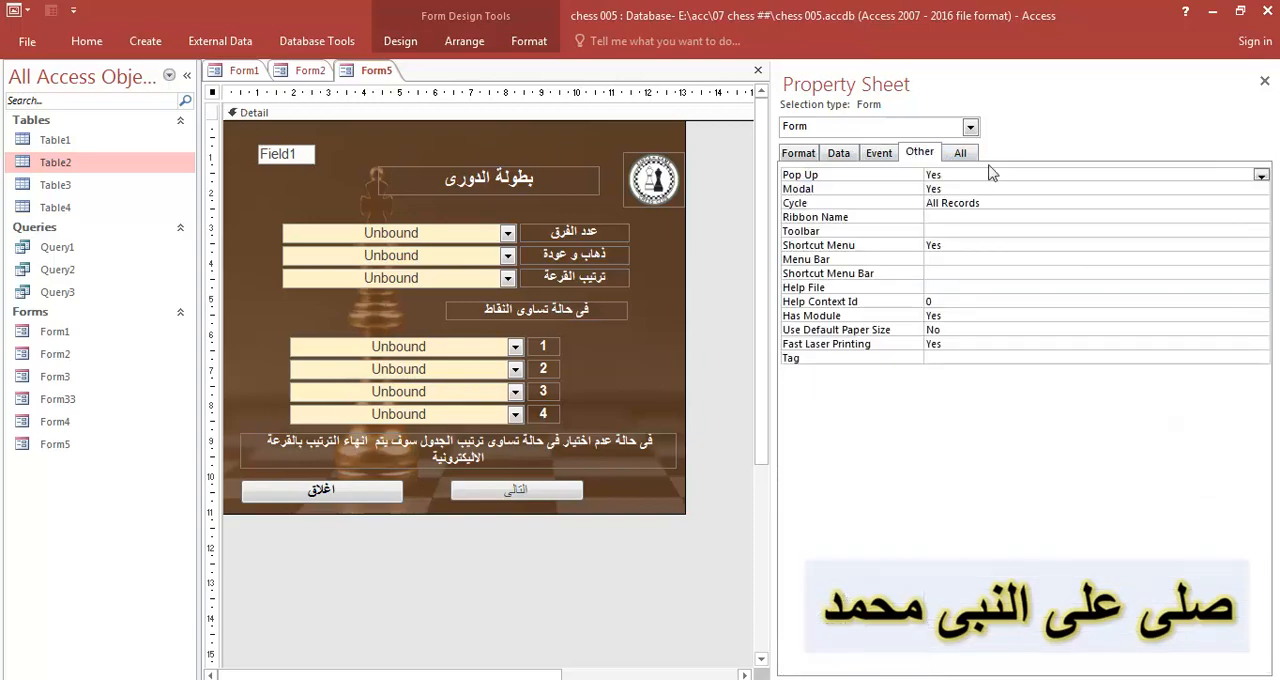
left_click(962, 155)
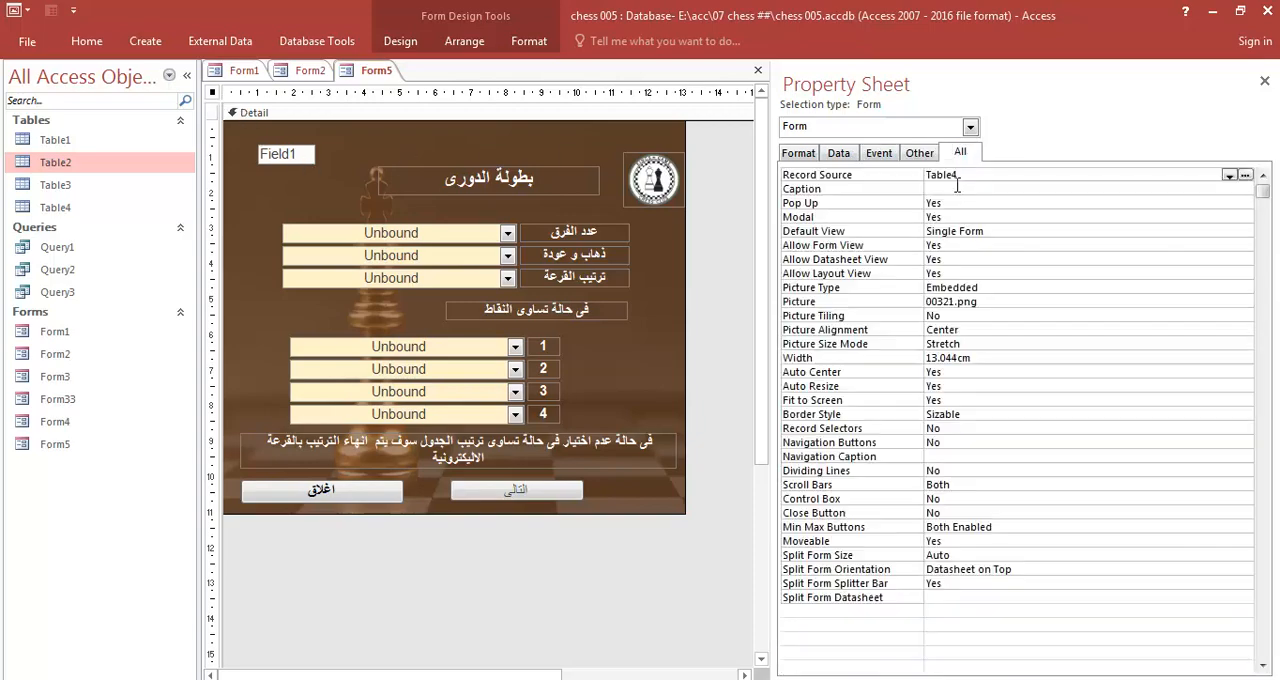
left_click(996, 414)
left_click(838, 153)
left_click(879, 153)
left_click(919, 153)
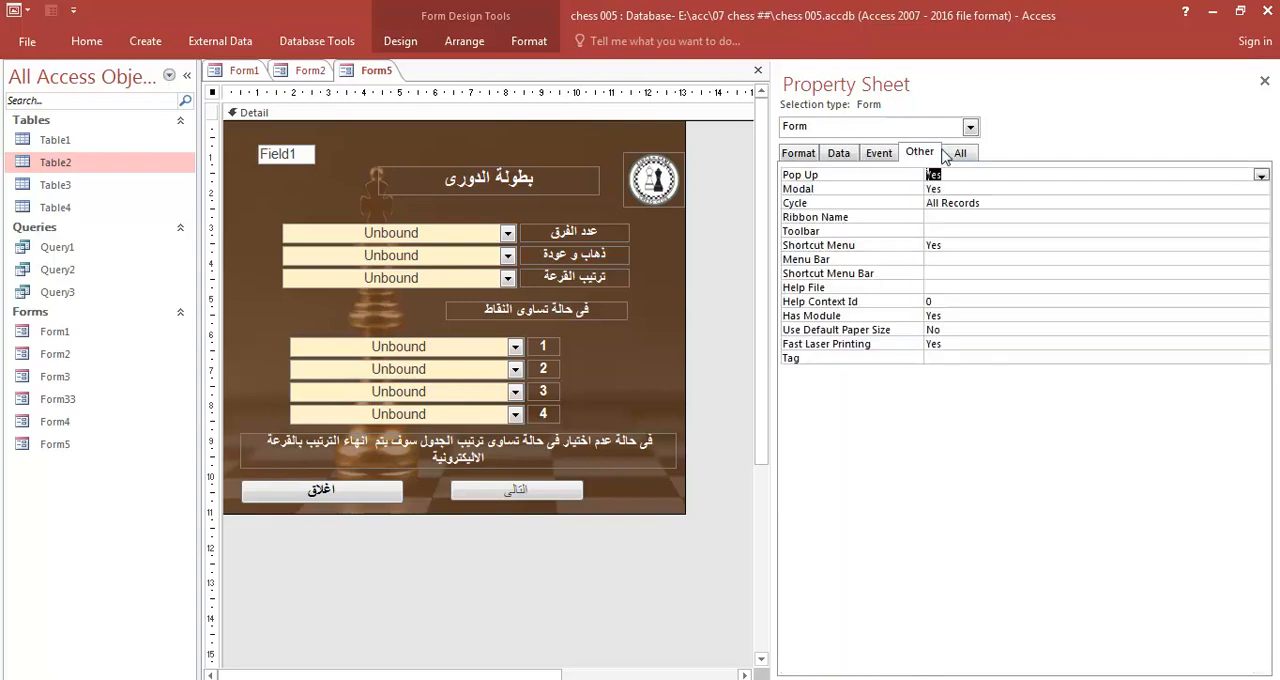
- Create an On Load event procedure for Form5 containing Me.Text79 = Me.Text79 + 1
left_click(880, 153)
left_click(1090, 190)
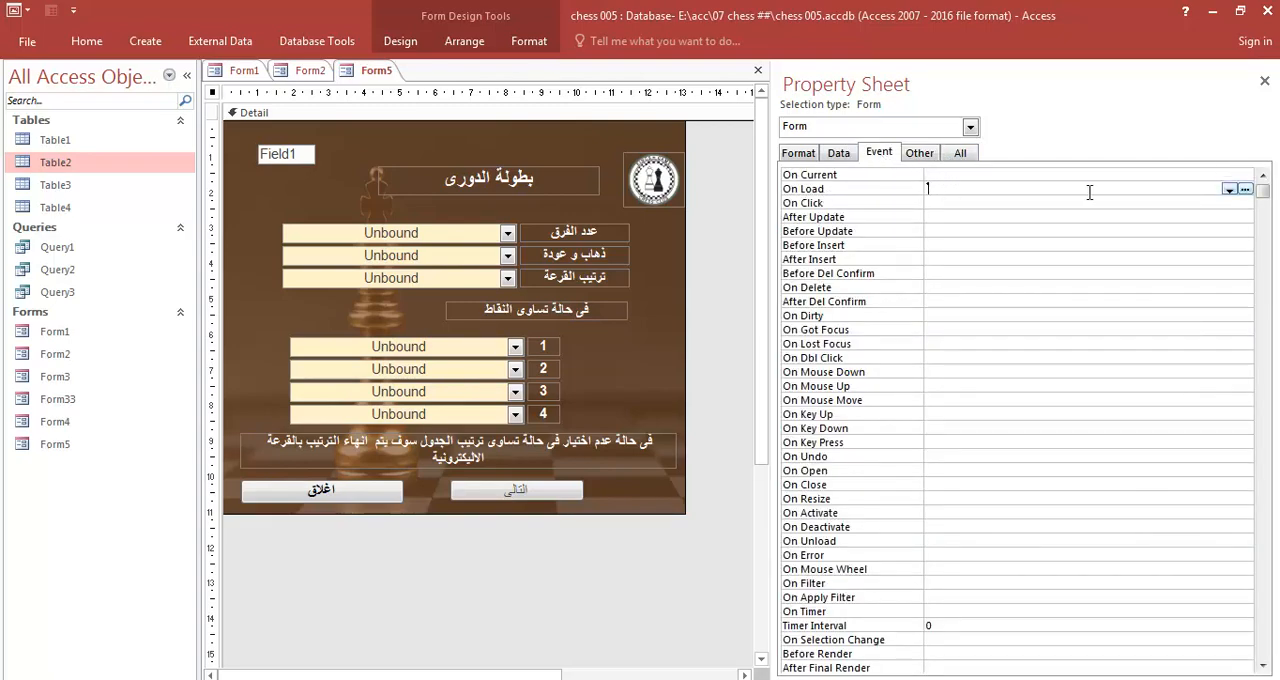
left_click(1245, 189)
left_click(572, 198)
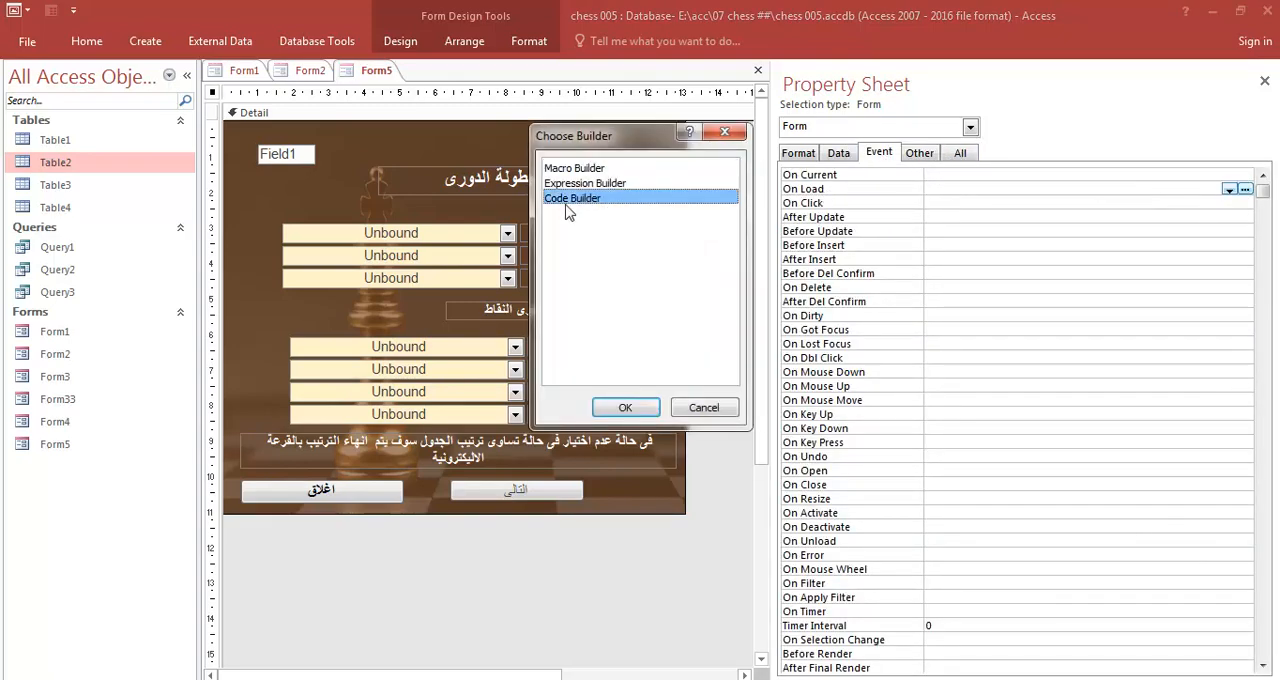
double_click(570, 199)
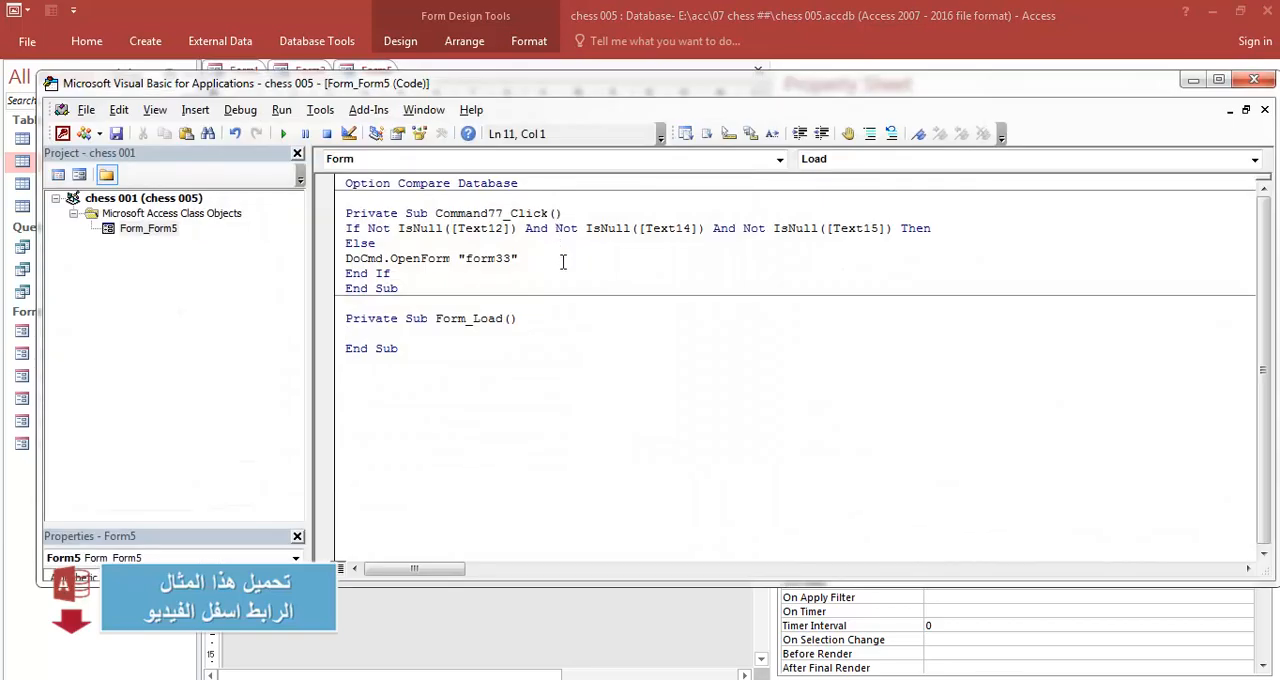
type("Me.Text79 = Me.Text79 + 1")
left_click(500, 466)
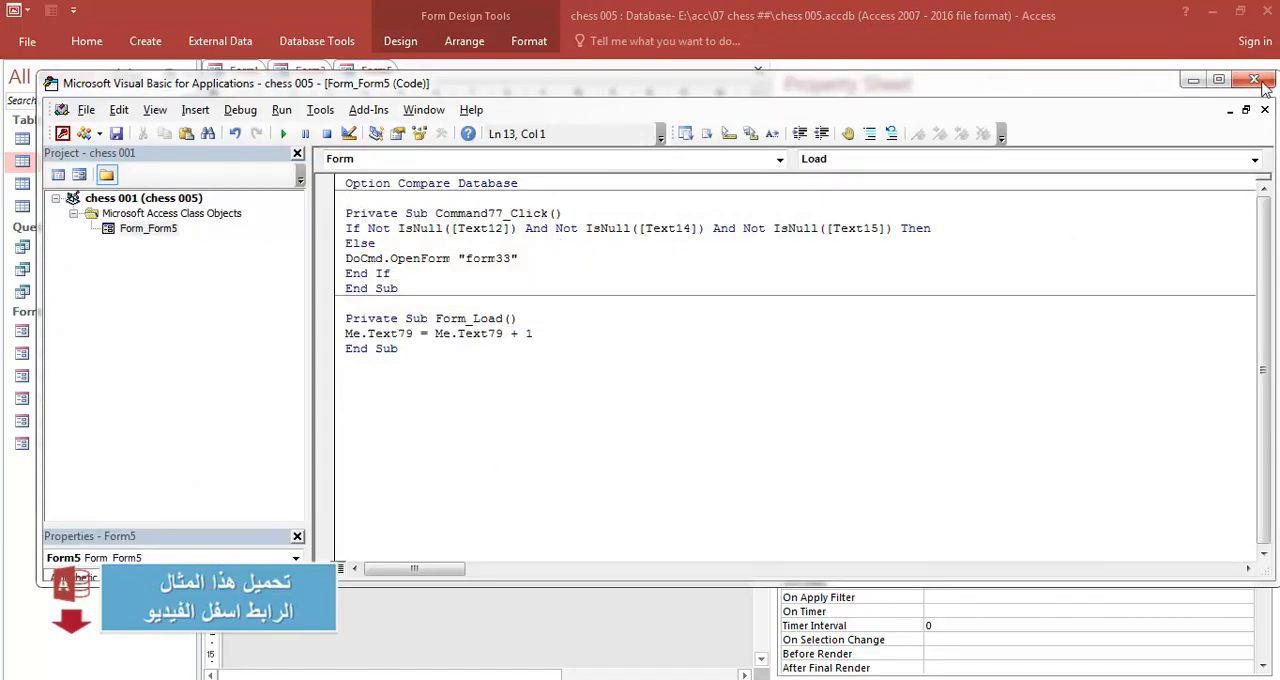
- Close the Visual Basic editor and the property sheet, and save and close Form5
left_click(1255, 80)
left_click(1259, 77)
left_click(1270, 70)
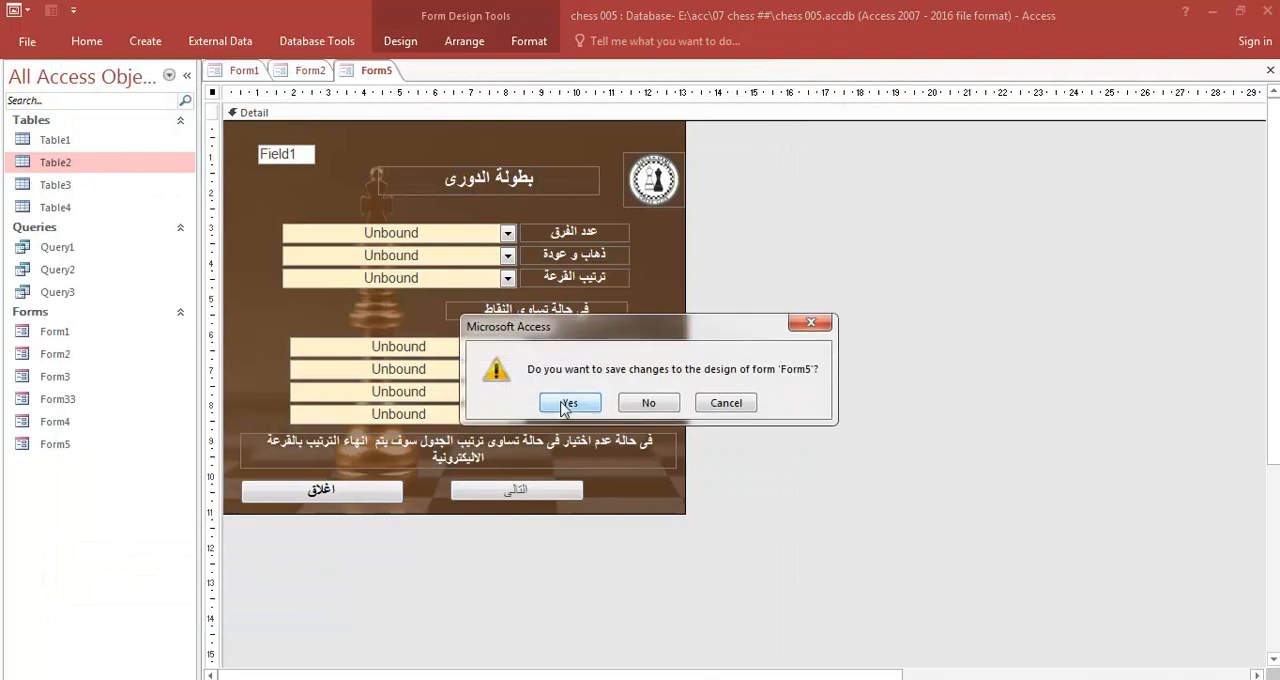
left_click(566, 403)
- Open and close the league form repeatedly from the tournament-type form to check the counter text box on each load
left_click(1045, 190)
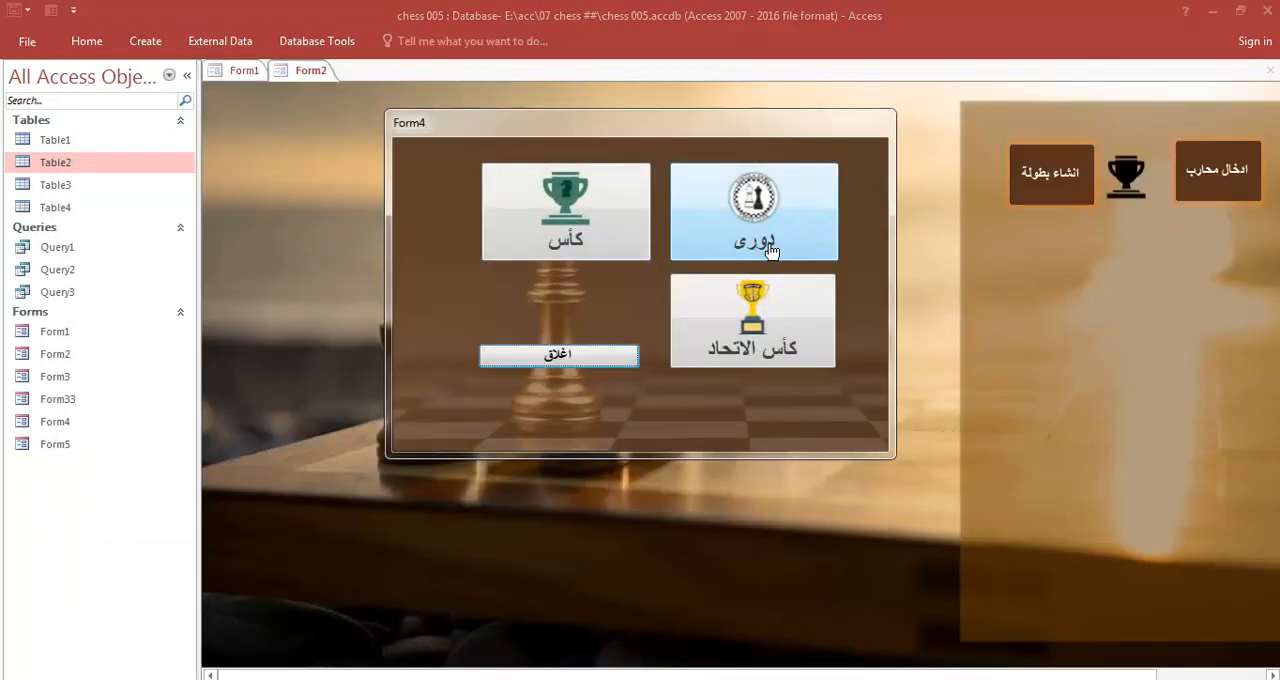
left_click(771, 250)
left_click(466, 478)
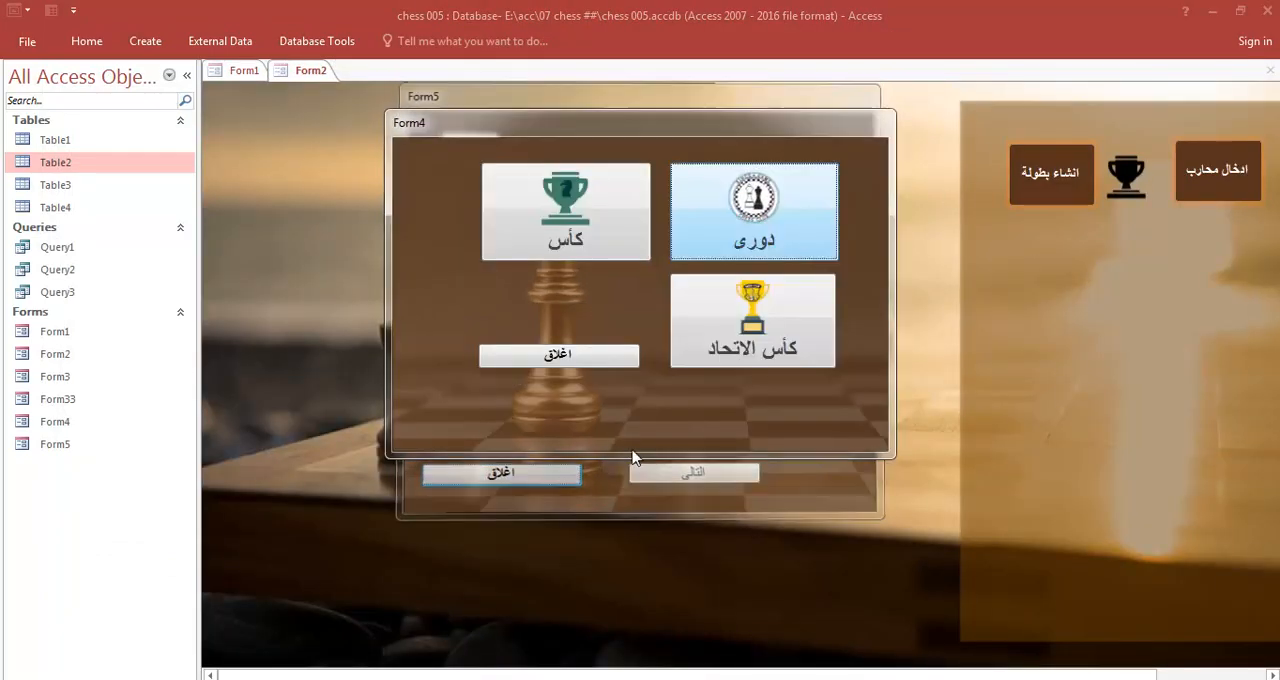
left_click(800, 240)
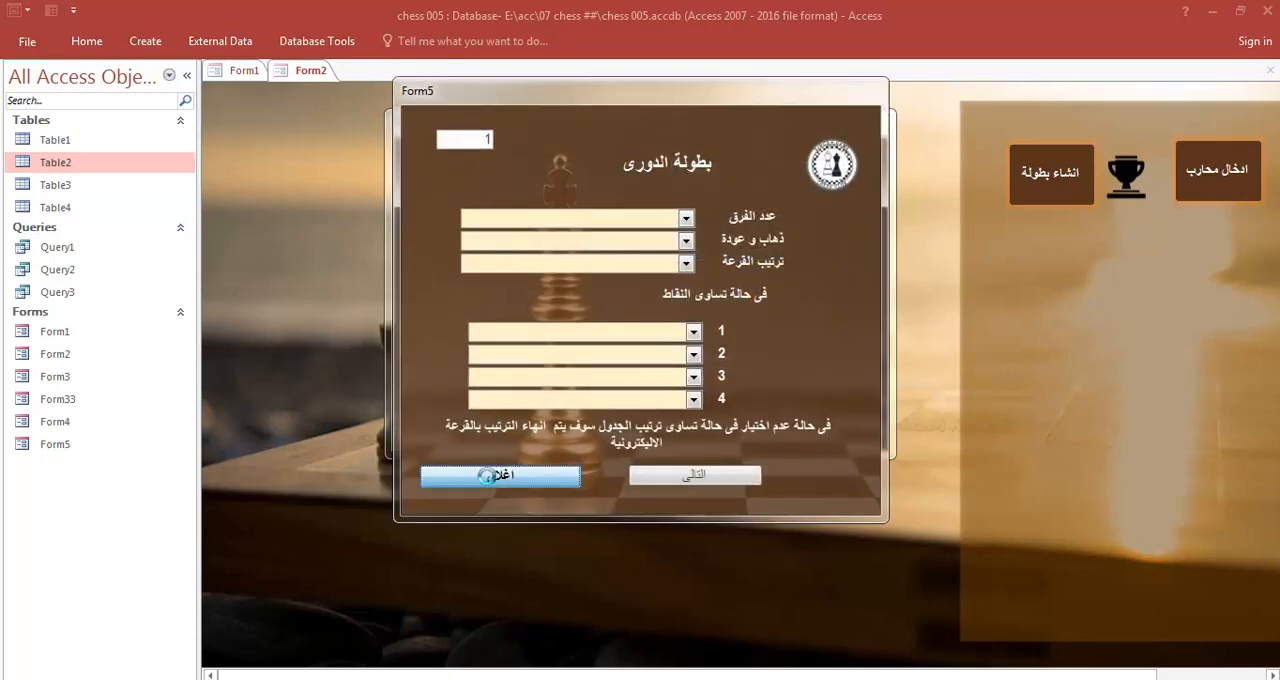
left_click(486, 476)
left_click(1048, 202)
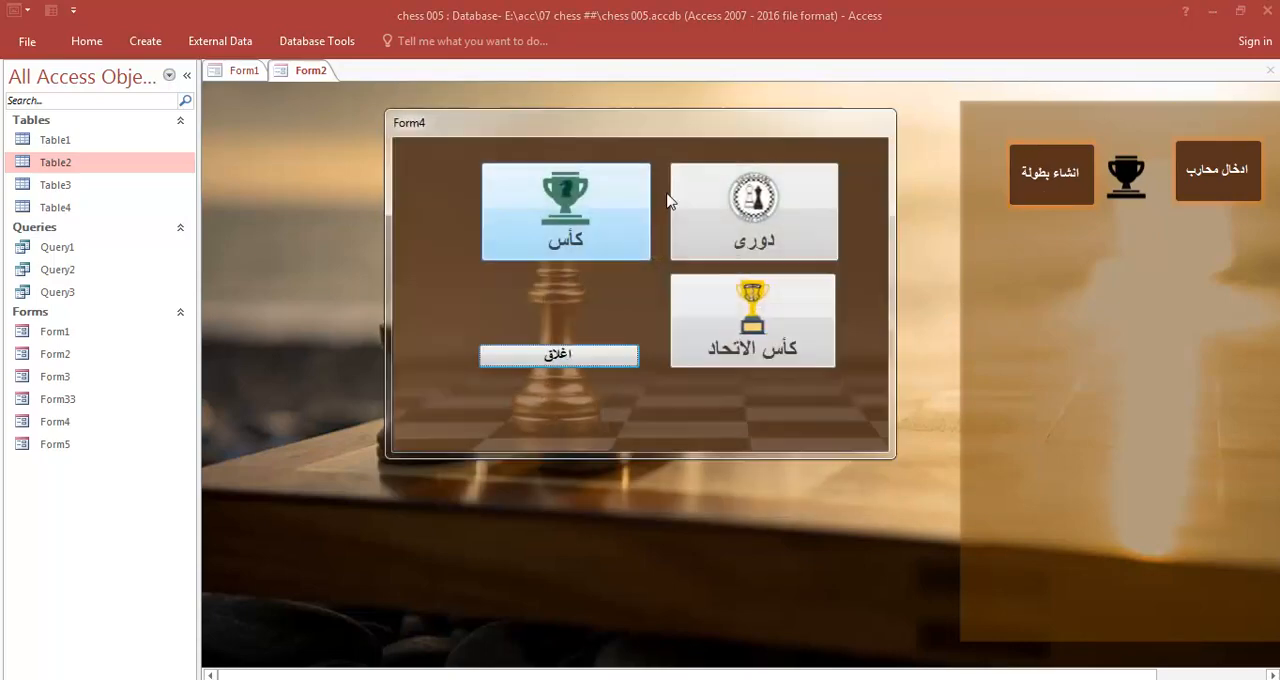
left_click(760, 212)
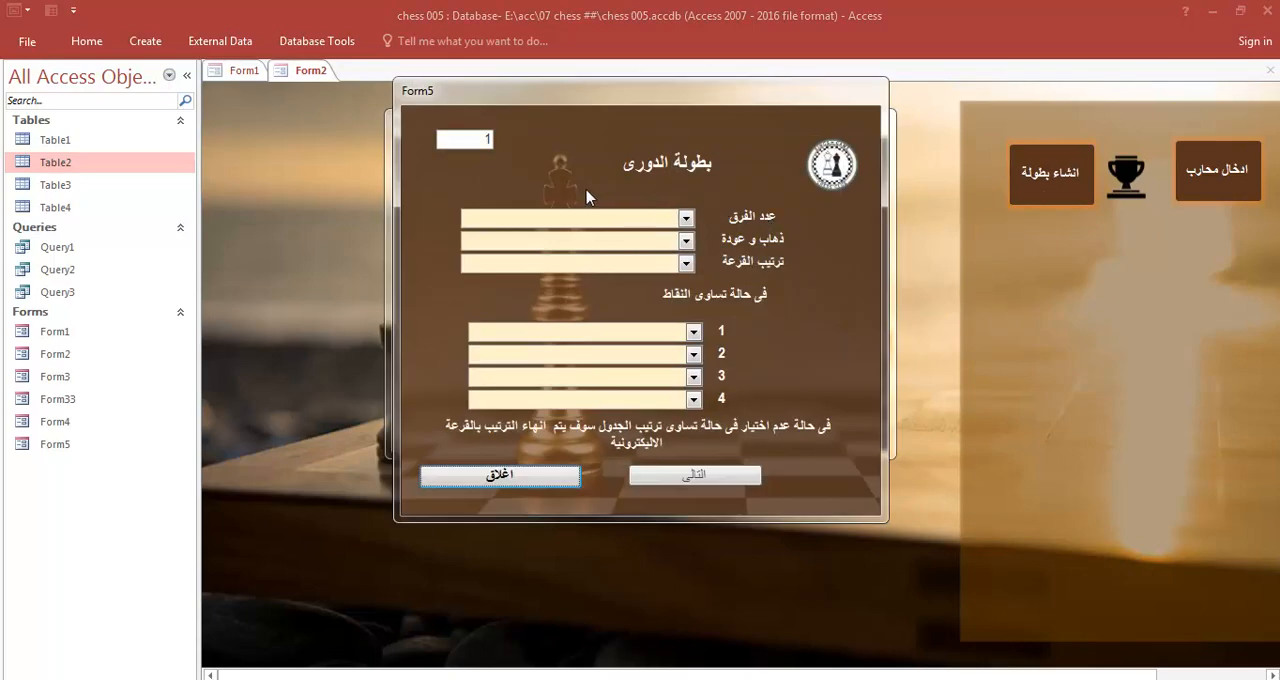
- Switch the league form Form5 to Design View and close the tournament-type form covering it
right_click(852, 241)
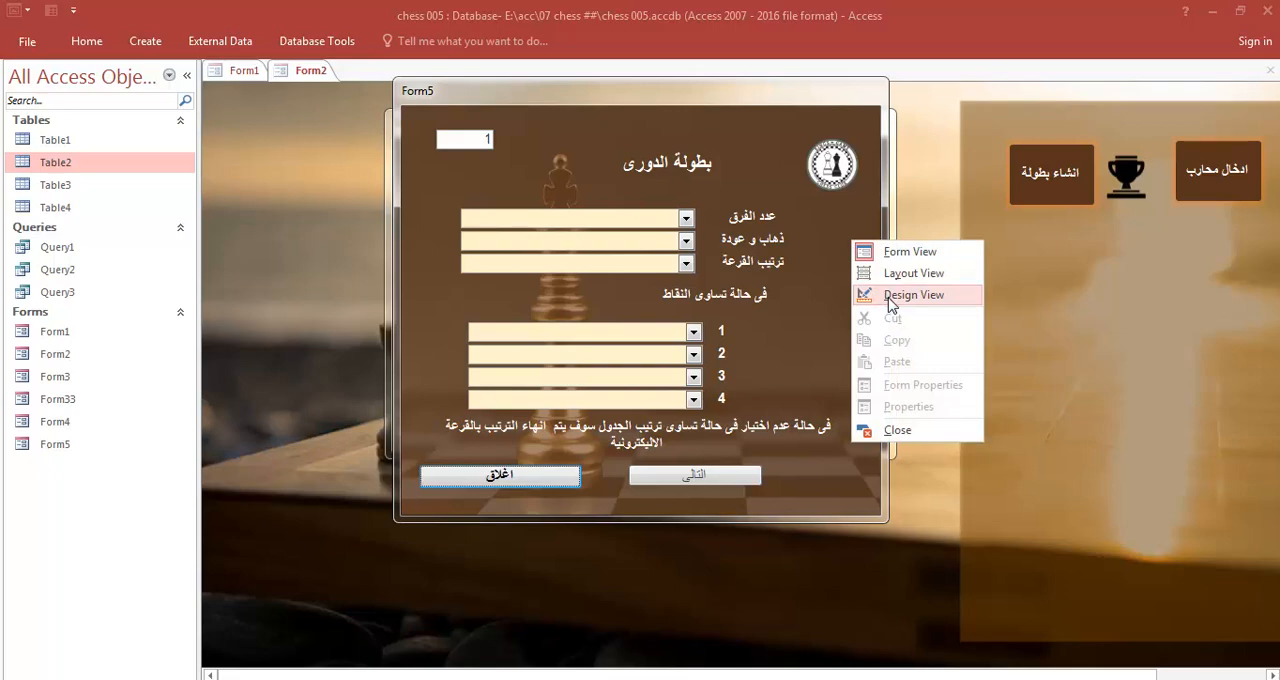
left_click(893, 304)
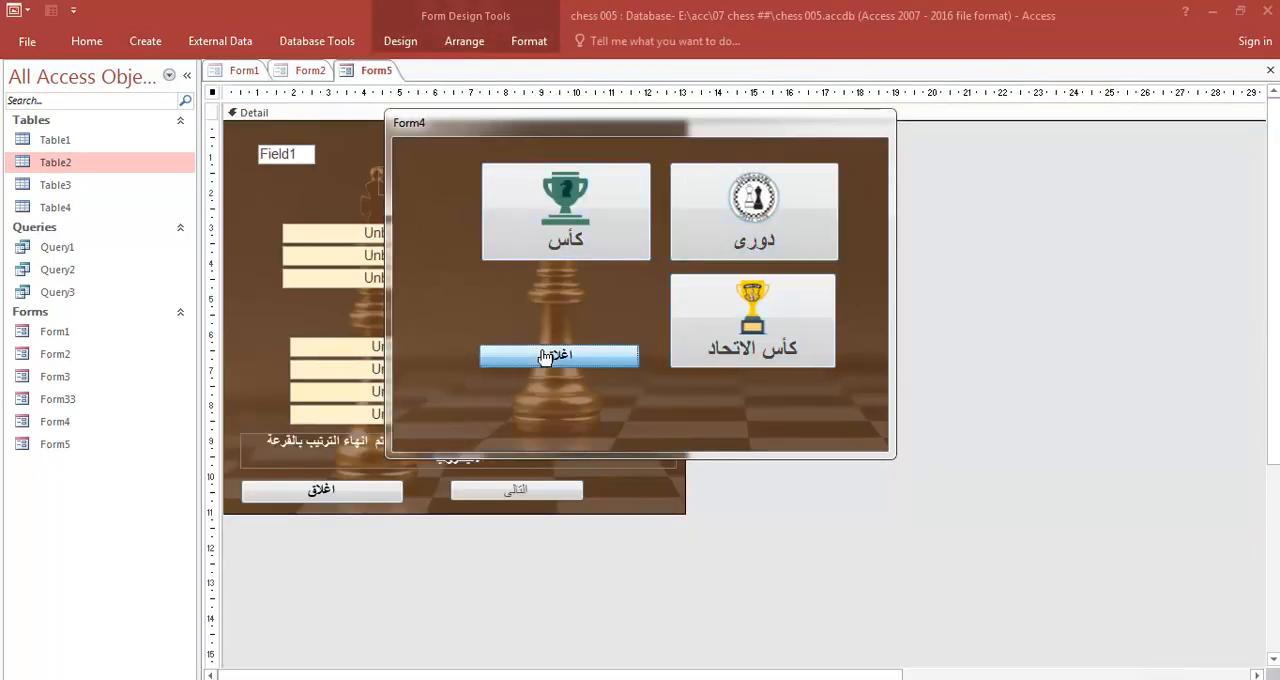
left_click(545, 358)
left_click(370, 72)
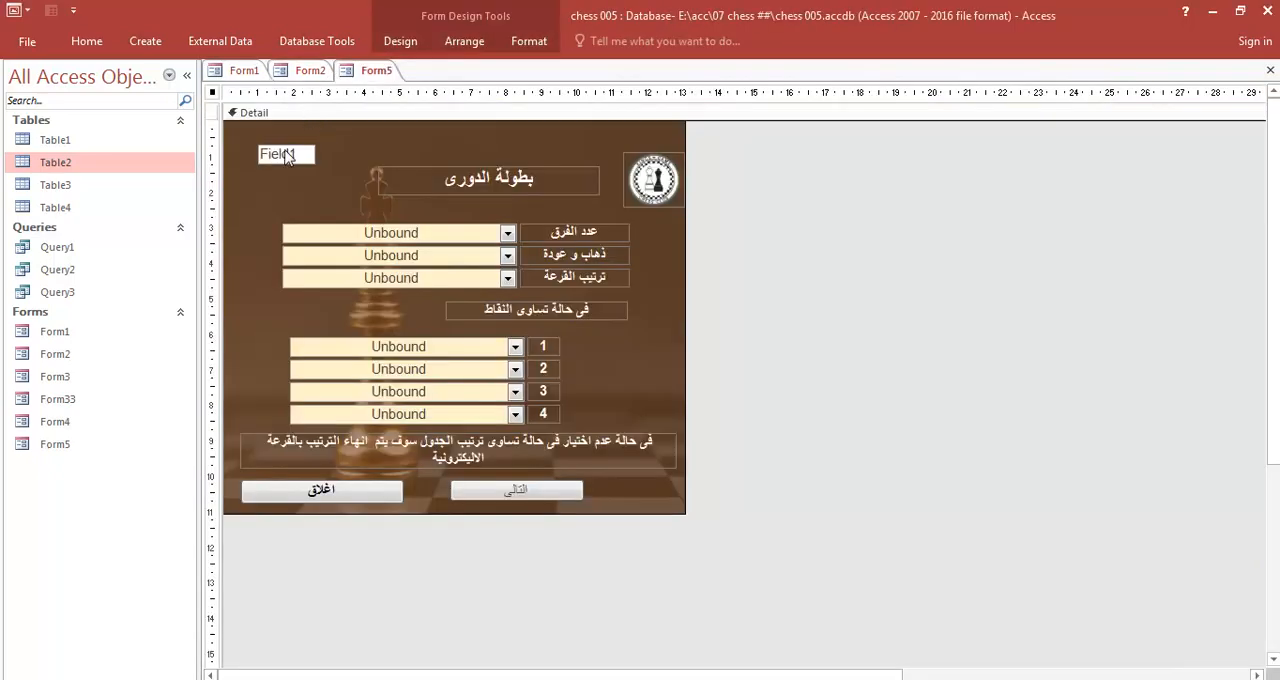
- Open Table4 to check the stored counter records, and close the table
double_click(78, 208)
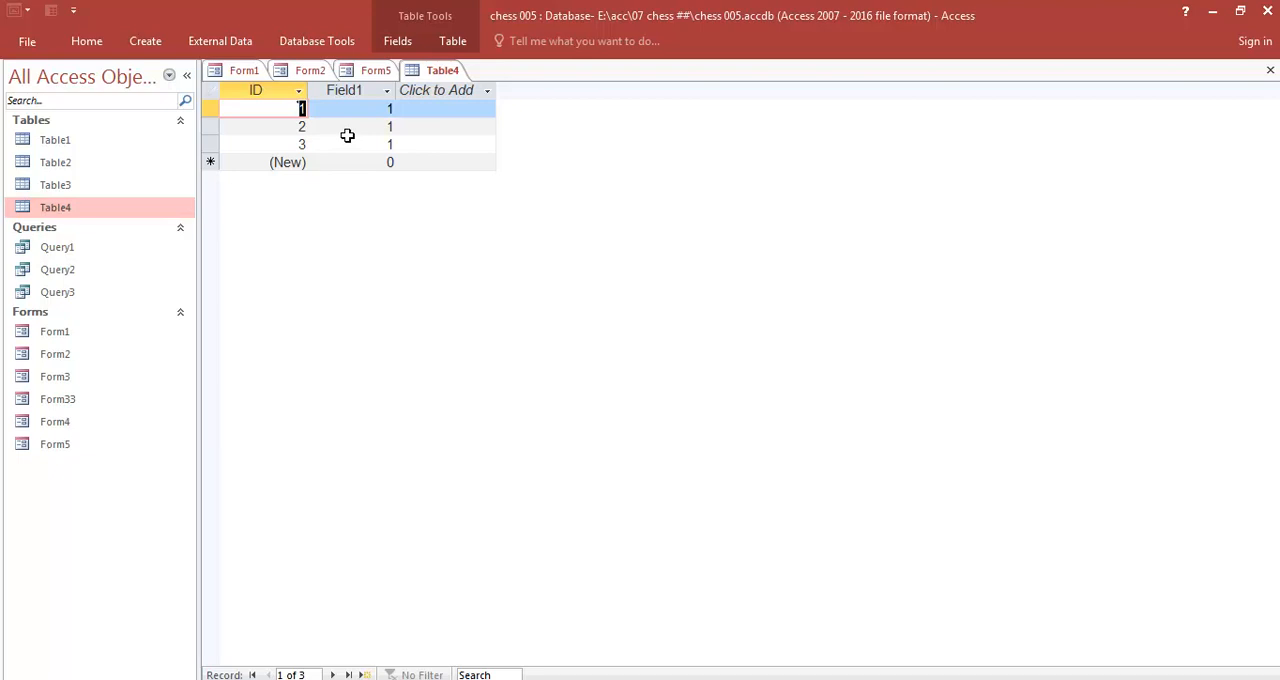
right_click(455, 74)
left_click(499, 106)
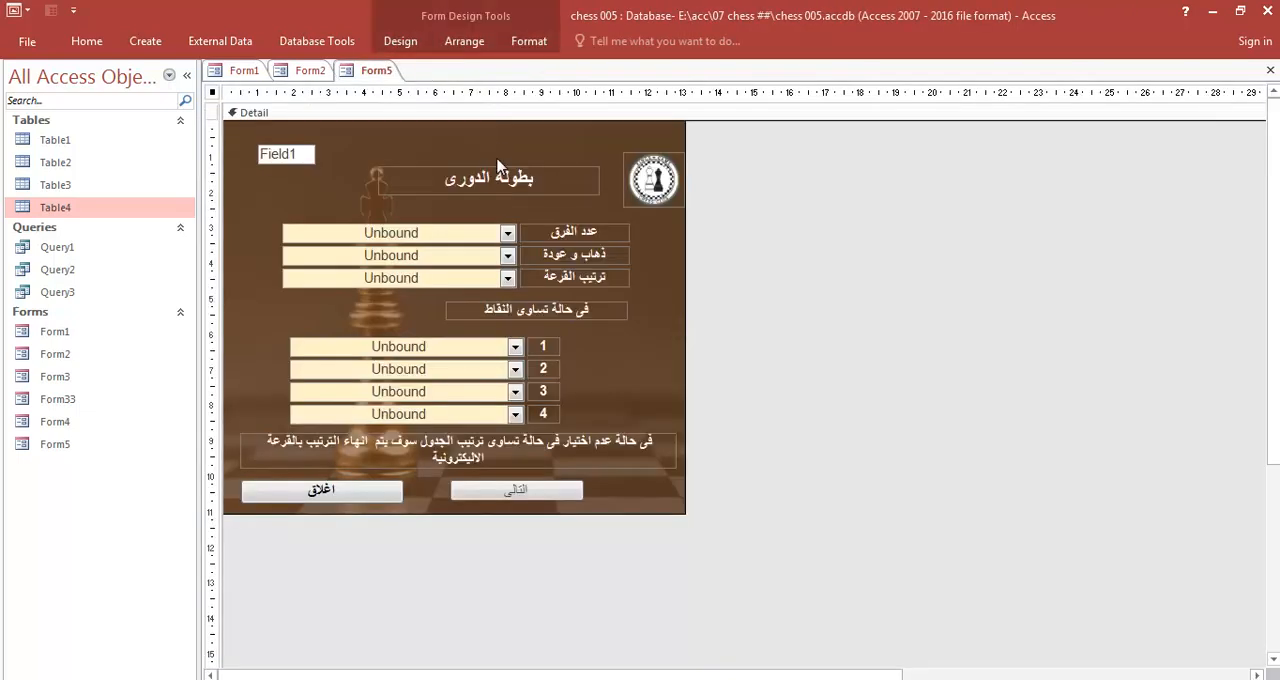
- Add an unbound text box directly below the Field1 box on Form5 and delete its attached label
left_click(400, 41)
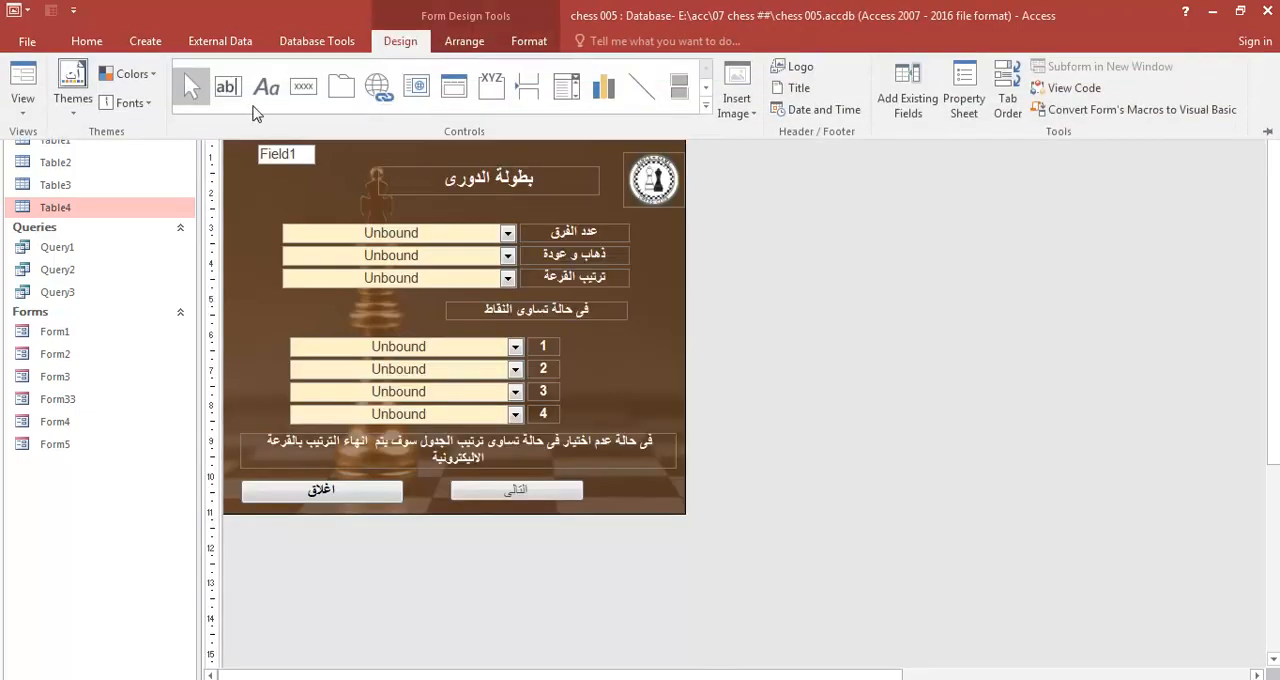
left_click_drag(318, 174, 258, 192)
left_click(236, 191)
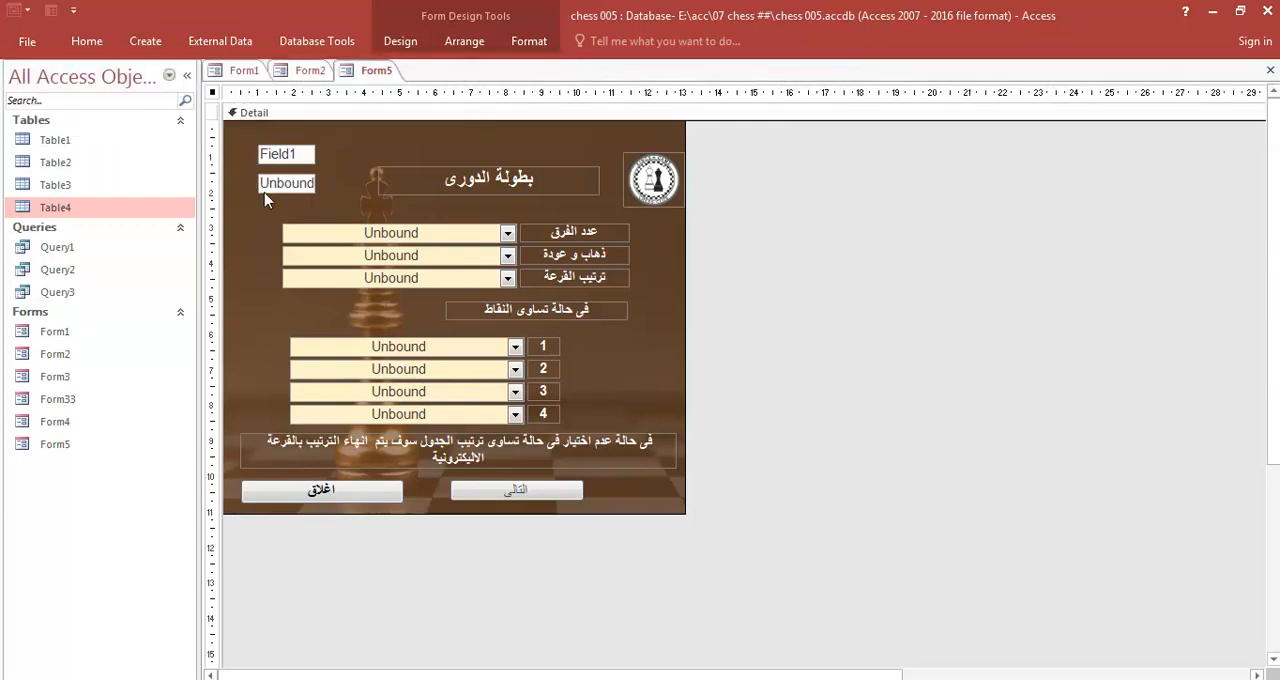
key("Delete")
- Set the new unbound text box's format to General Number and close its property sheet
left_click(404, 44)
left_click(963, 128)
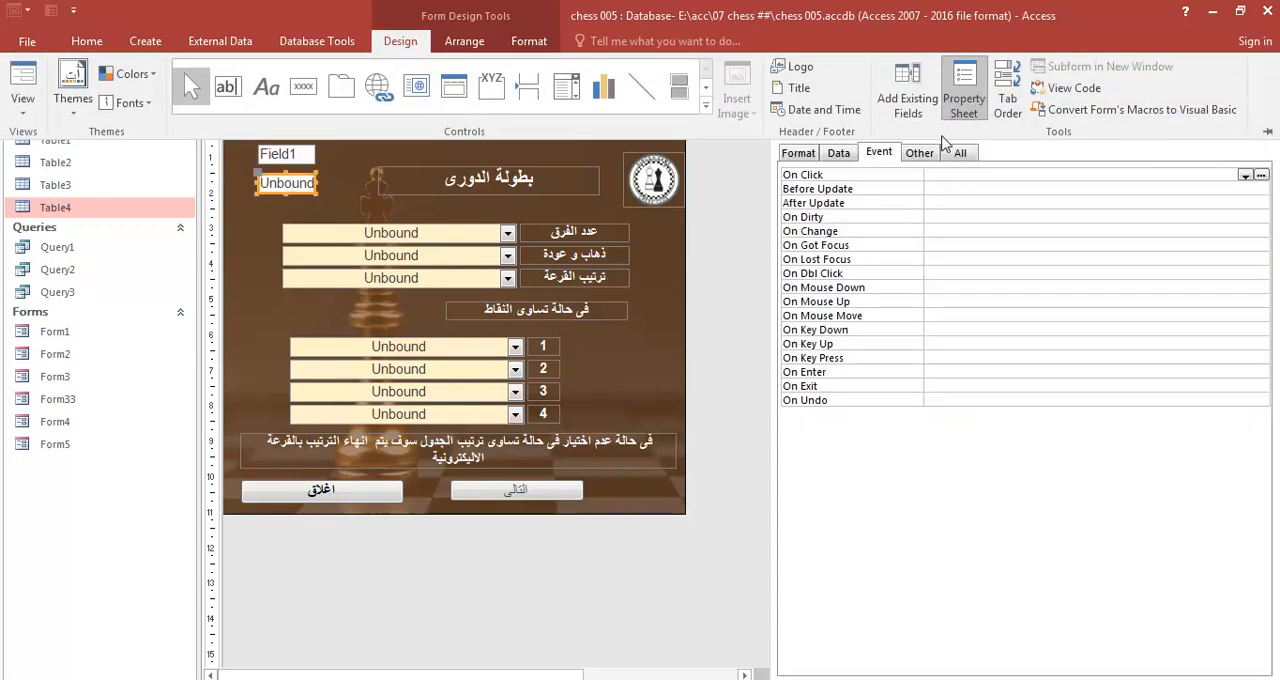
left_click(1244, 175)
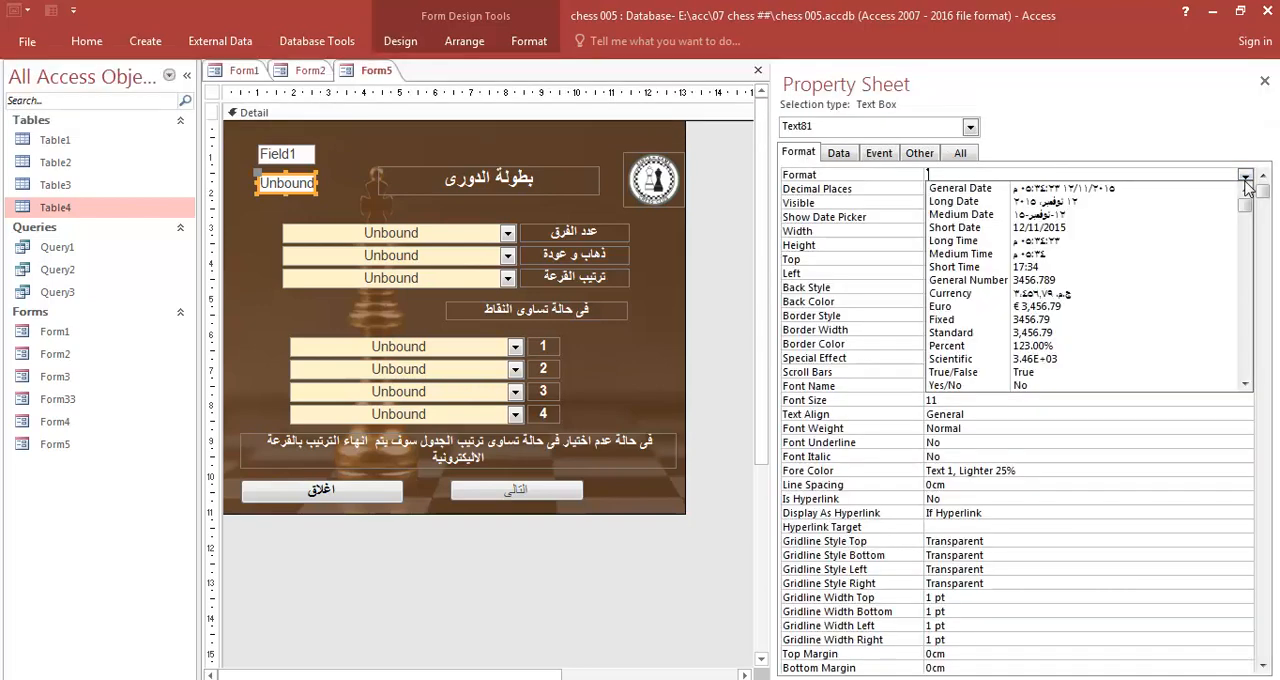
left_click(985, 280)
left_click(994, 201)
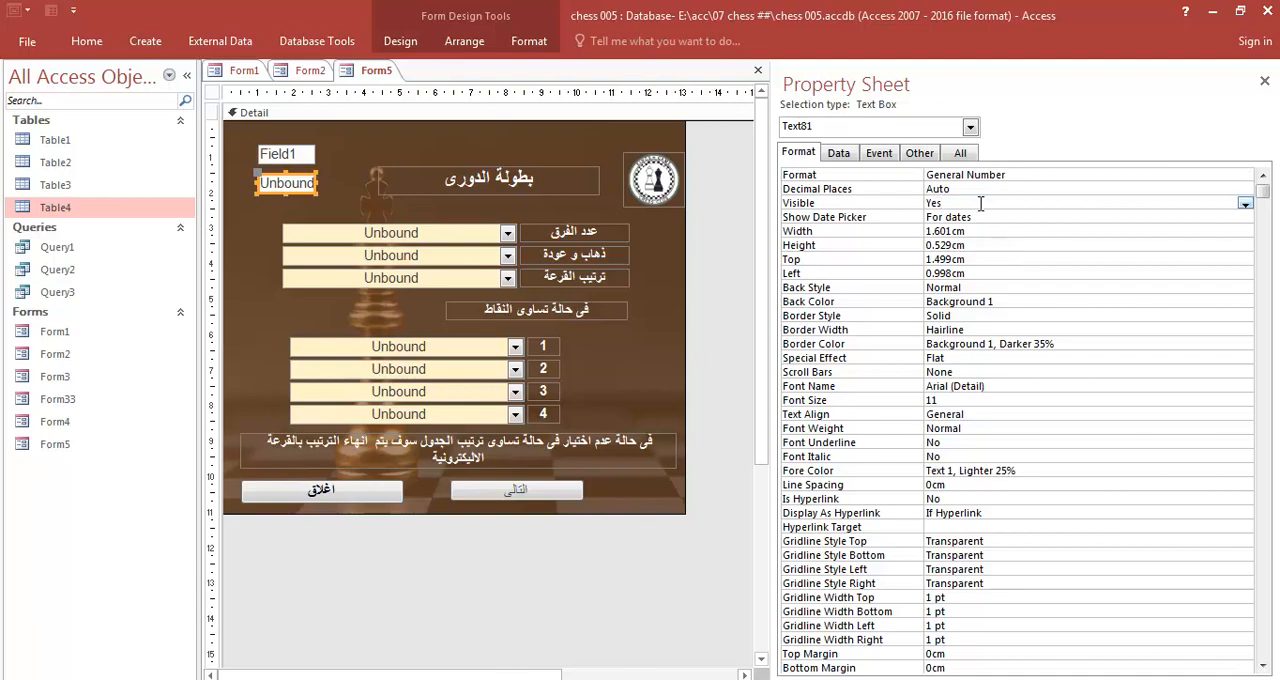
left_click(1264, 81)
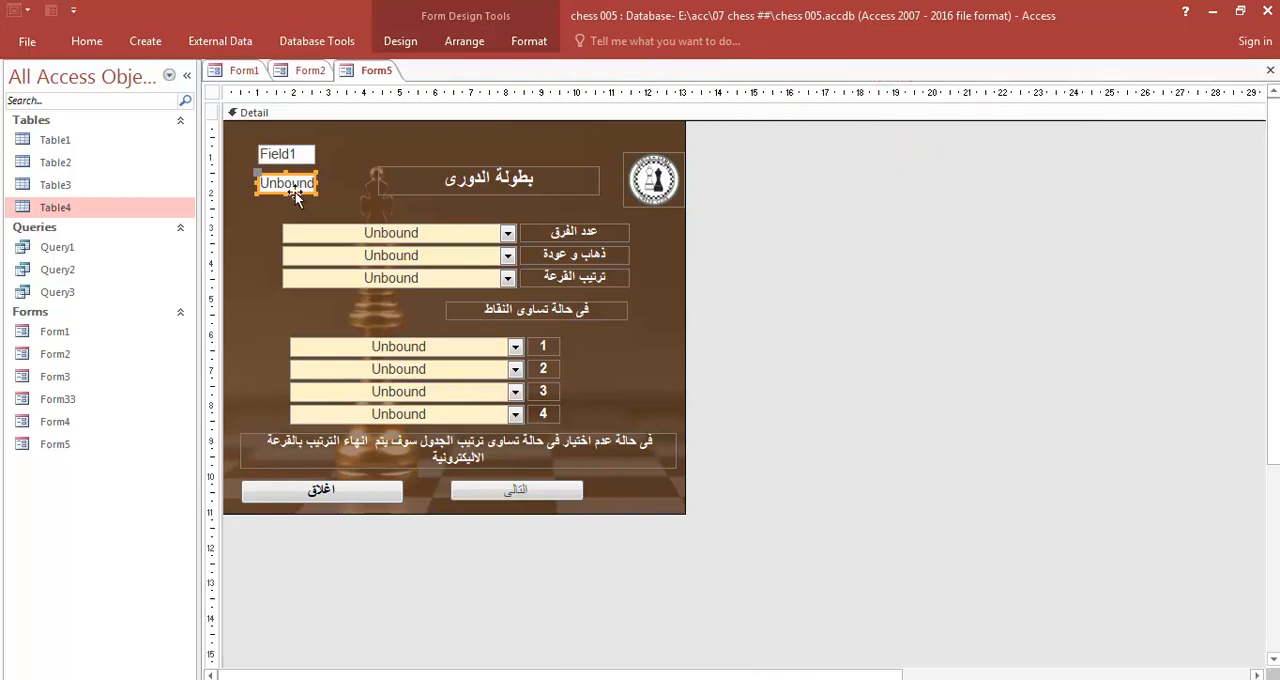
- Copy the expression =DSum("[Expr1]";"Query70") from the code table in the code - 3 database and paste it into Notepad
mouse_move(947, 656)
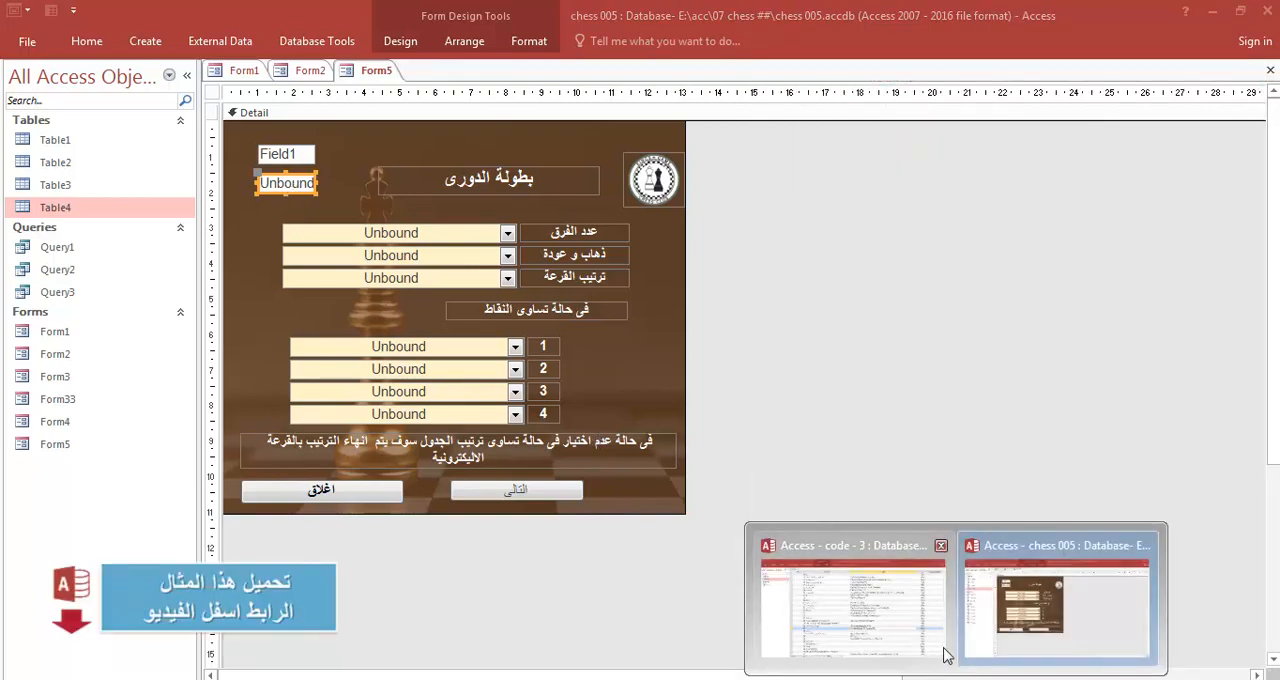
left_click(754, 626)
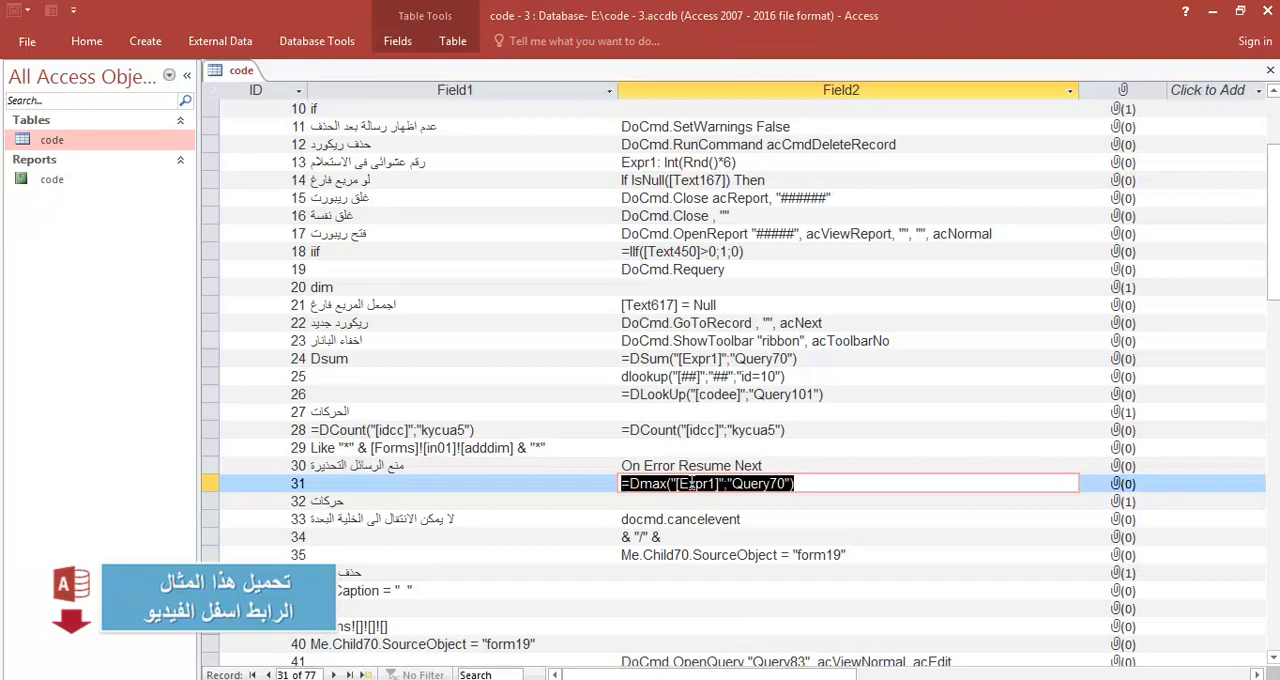
scroll(692, 484, "down", 4)
scroll(716, 537, "down", 4)
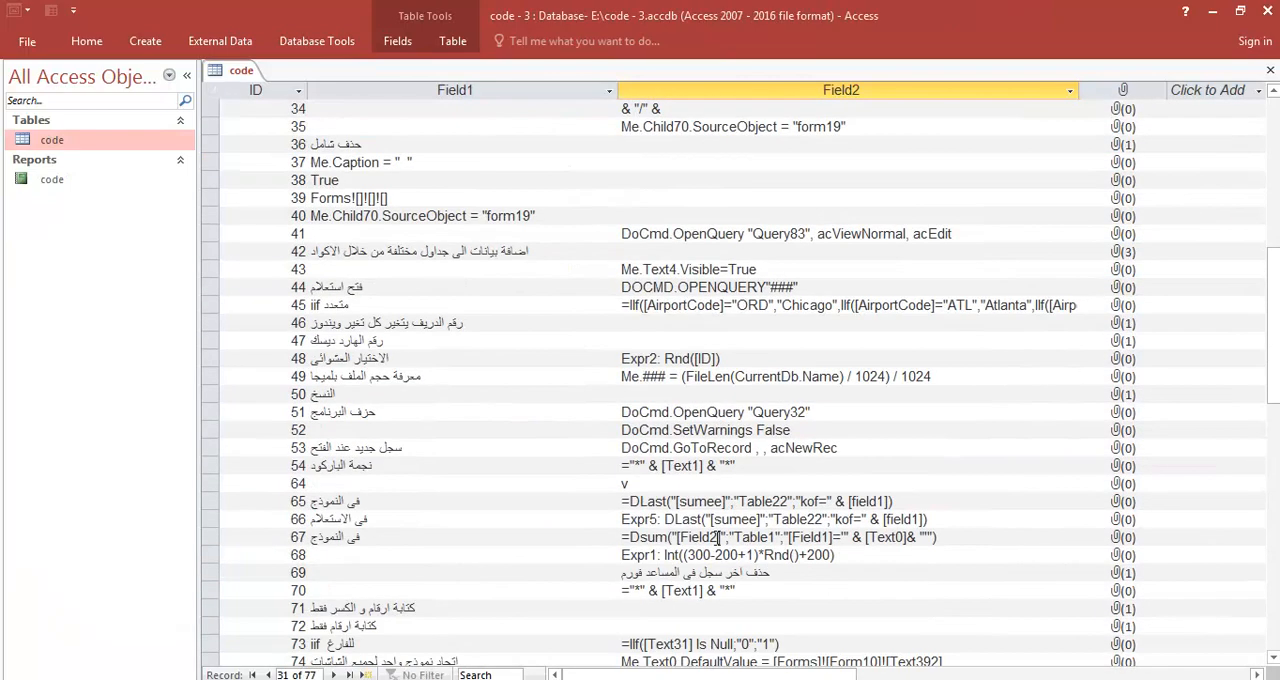
scroll(716, 537, "down", 3)
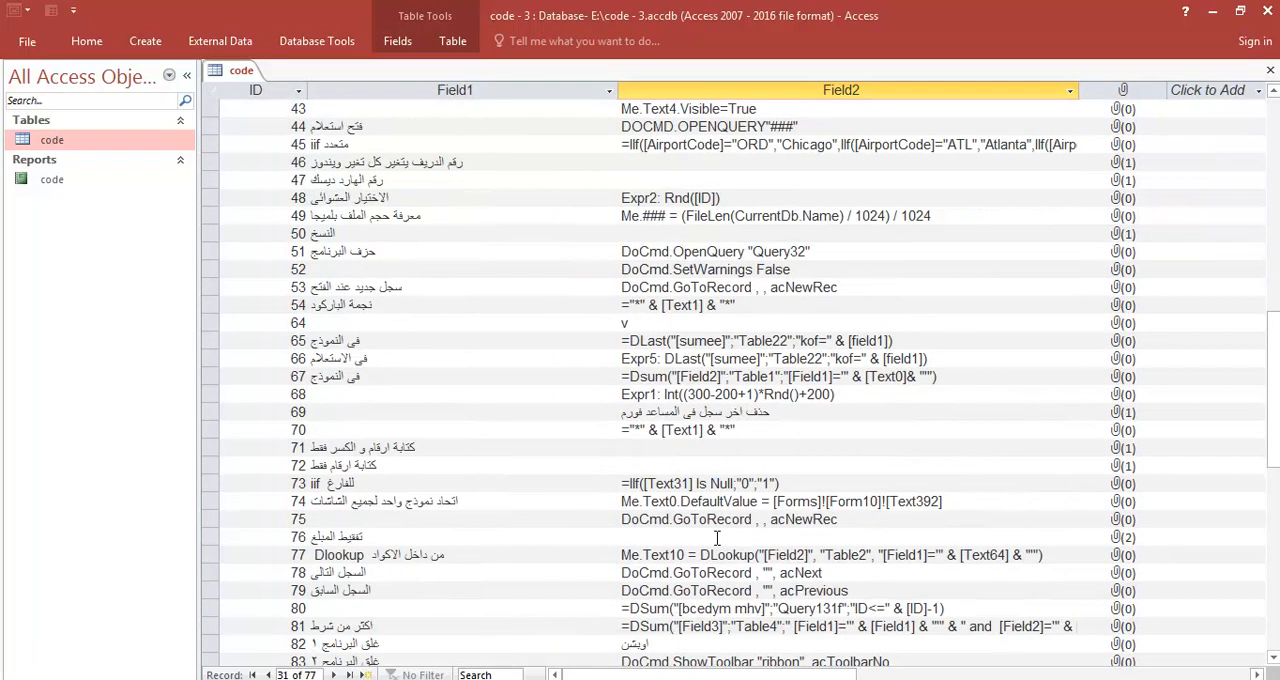
scroll(716, 537, "down", 3)
scroll(716, 538, "up", 5)
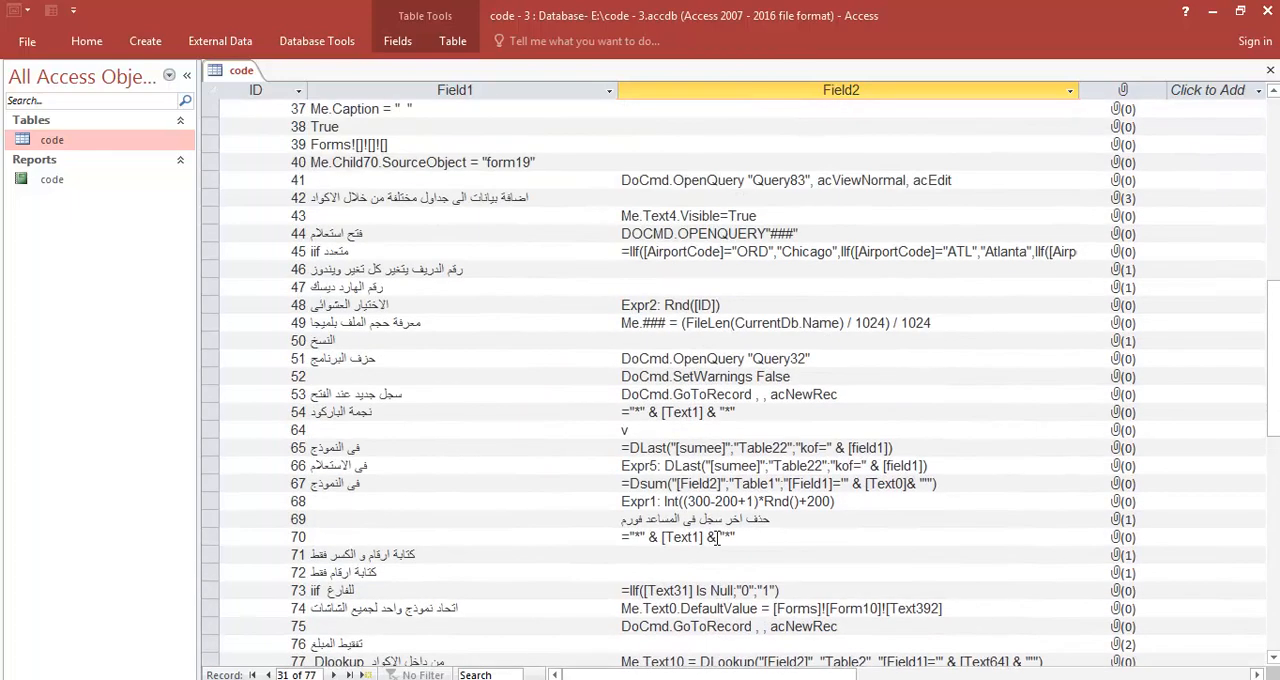
scroll(716, 537, "up", 5)
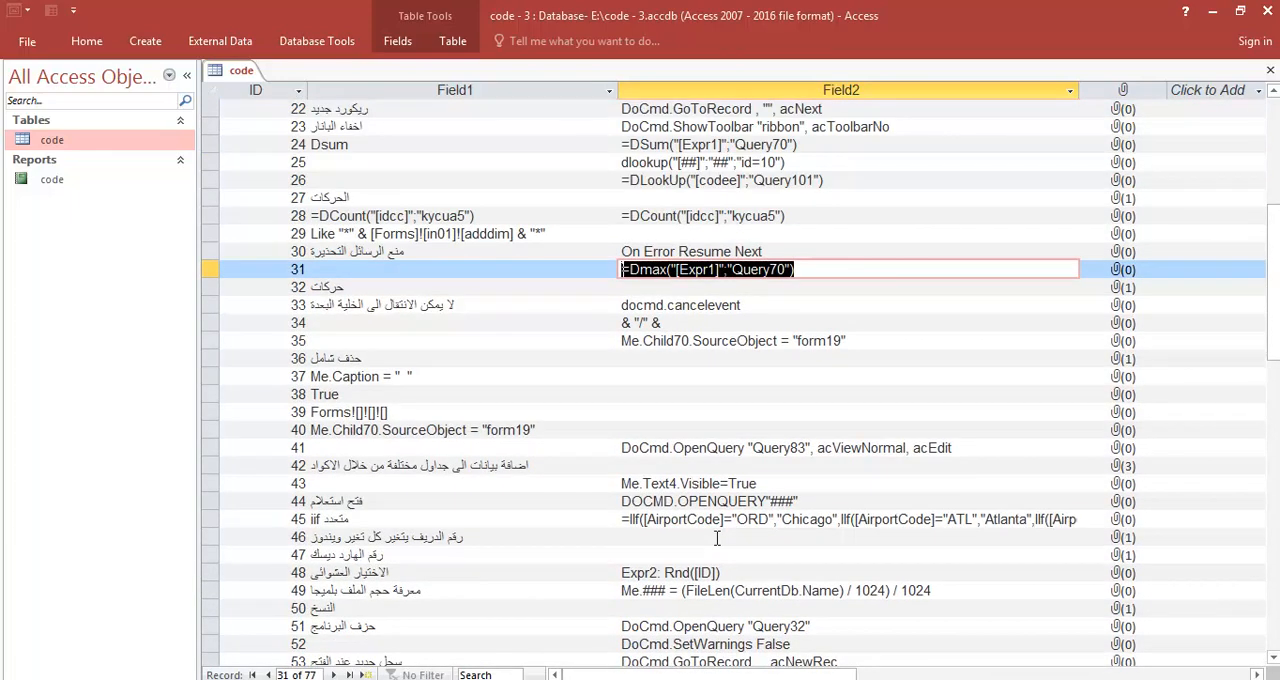
scroll(716, 537, "up", 2)
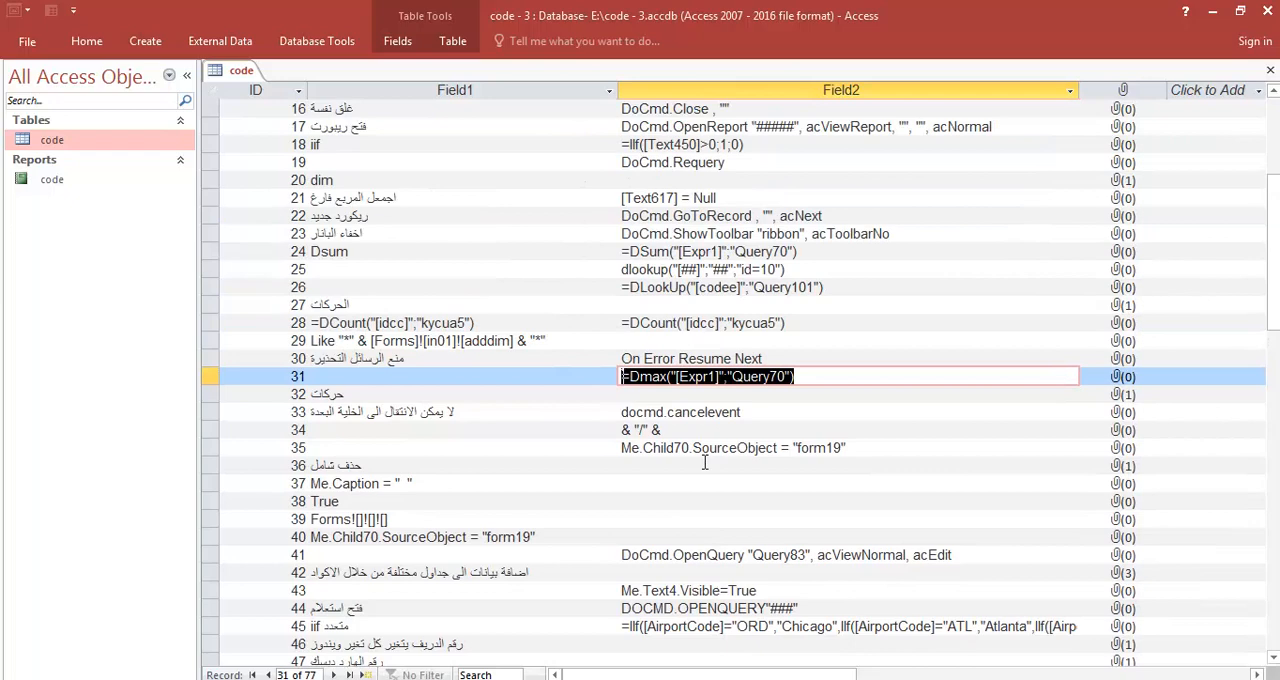
left_click_drag(806, 252, 612, 250)
key("ctrl+c")
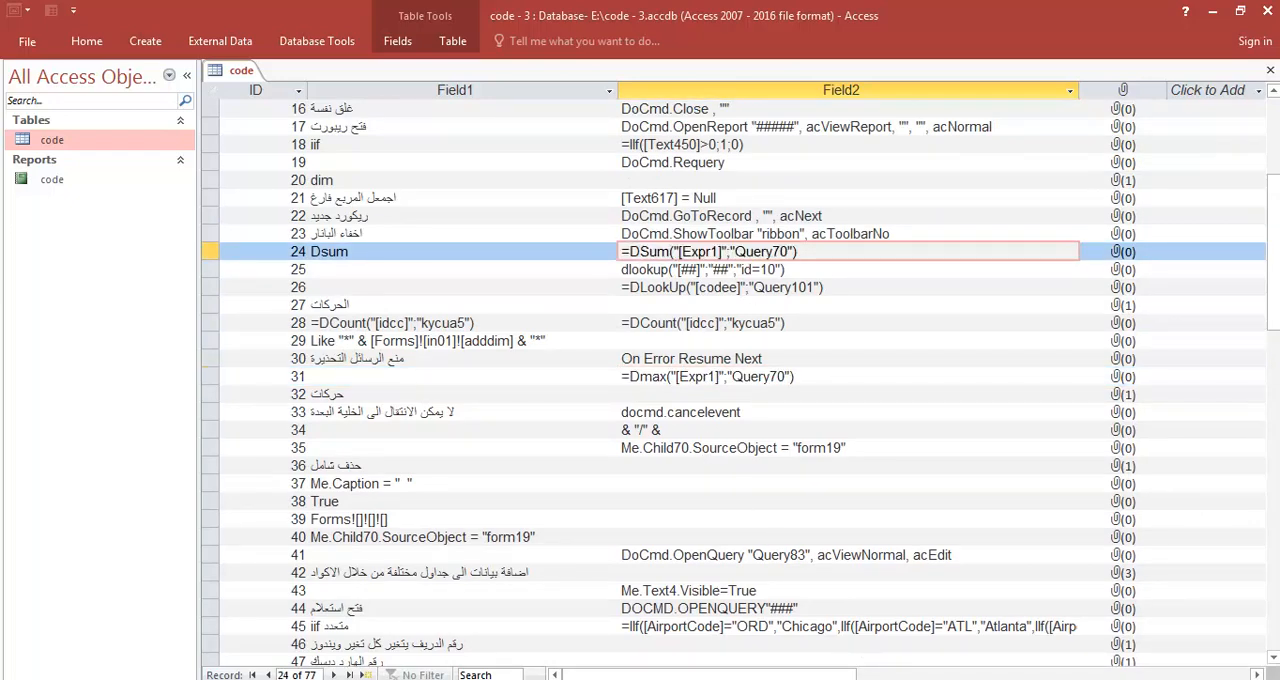
key("alt+Tab")
key("ctrl+v")
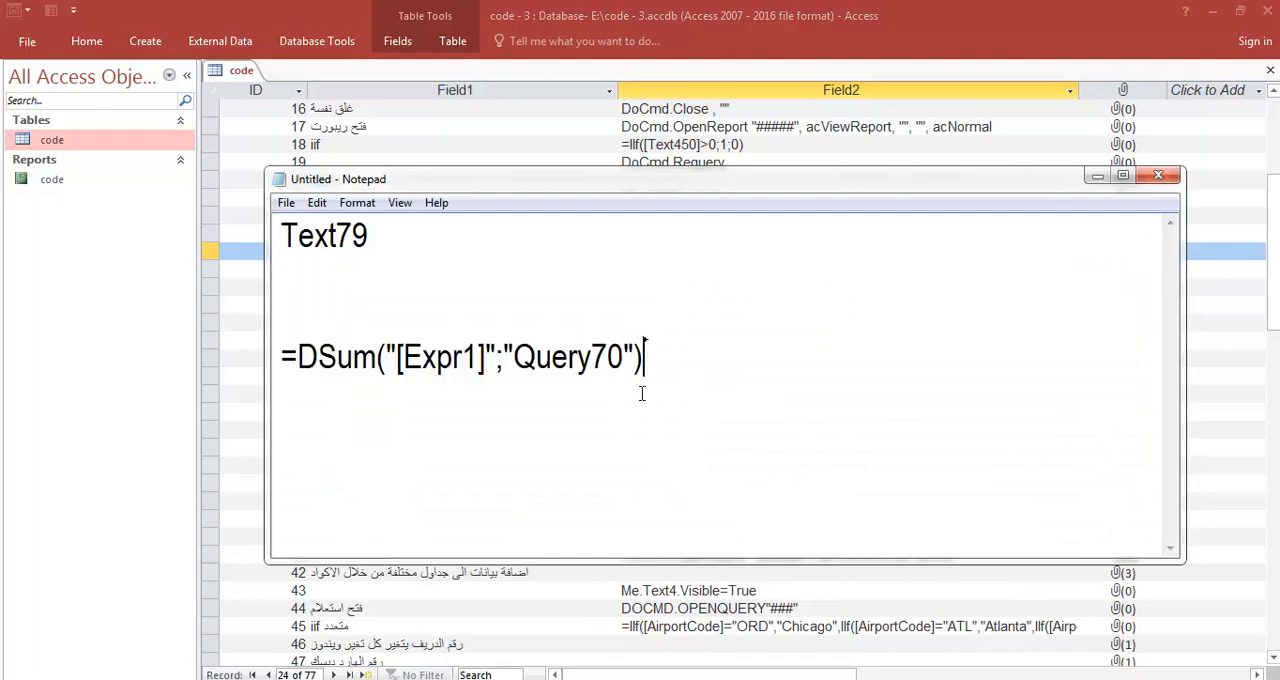
- Bring up the chess database behind Notepad and replace Query70 with table4 in the DSum expression
key("alt+Tab")
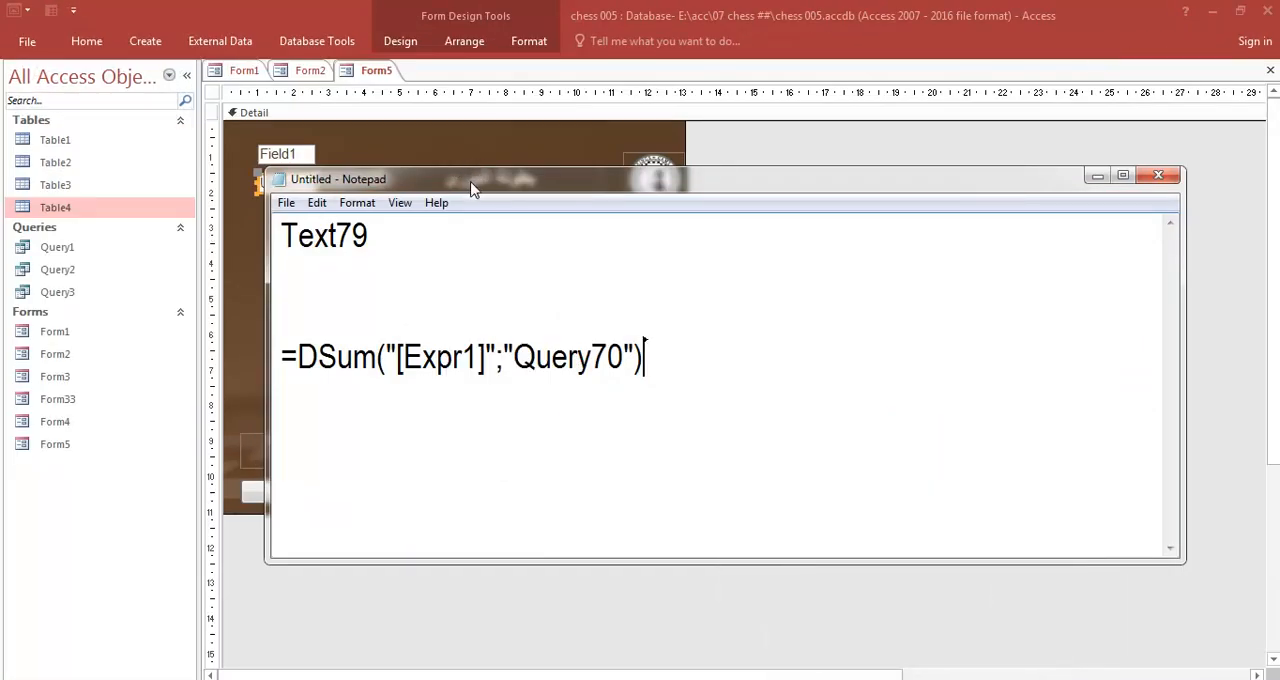
left_click_drag(521, 364, 620, 377)
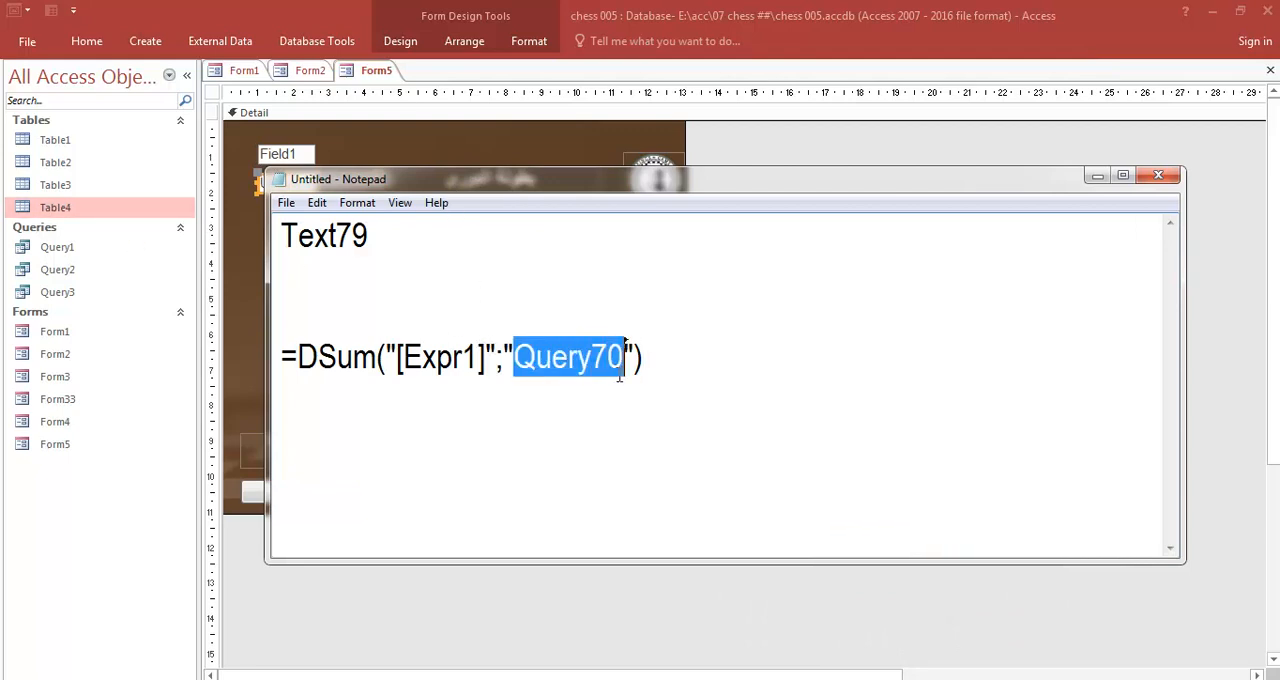
type("ta")
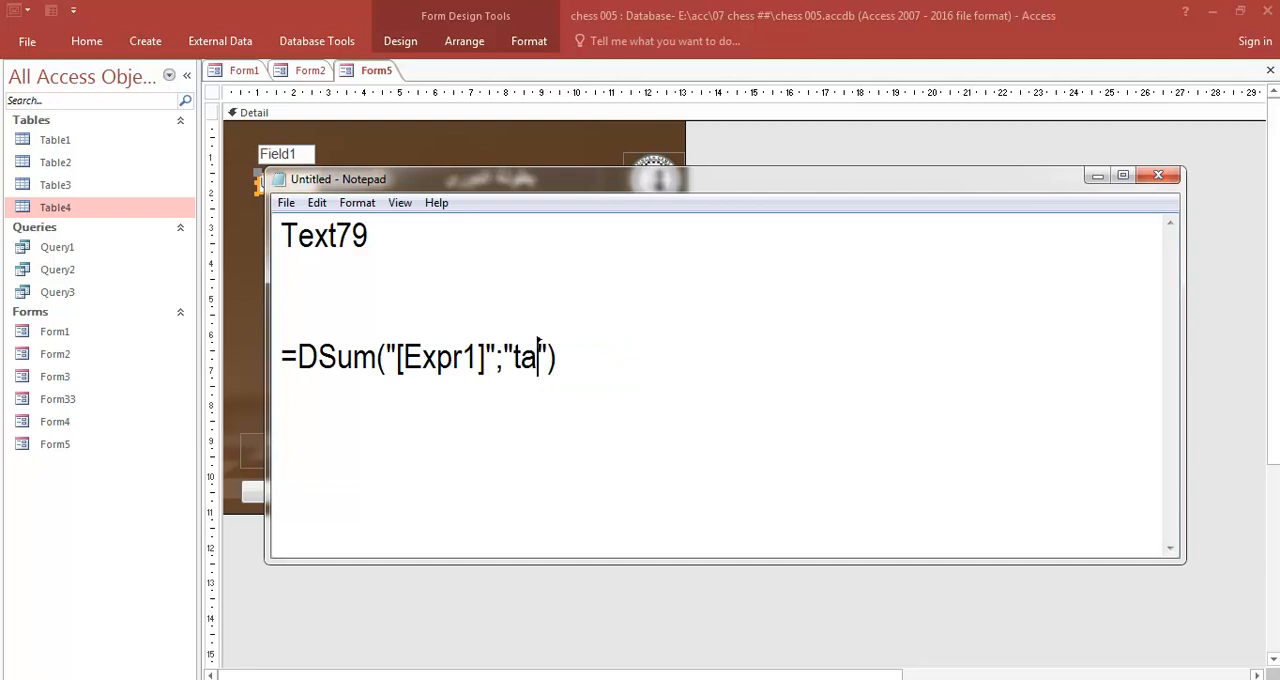
type("ble4")
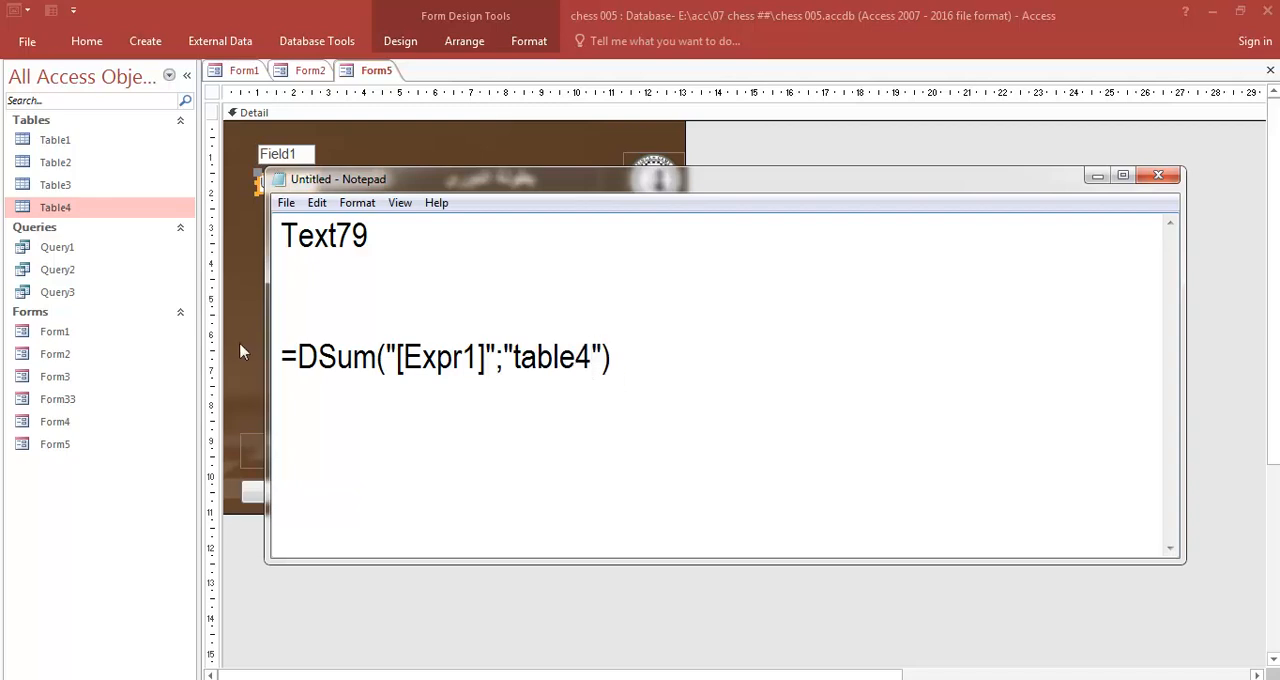
- Copy the Field1 column name from Table4 and paste it over Expr1 in Notepad's DSum expression
double_click(60, 207)
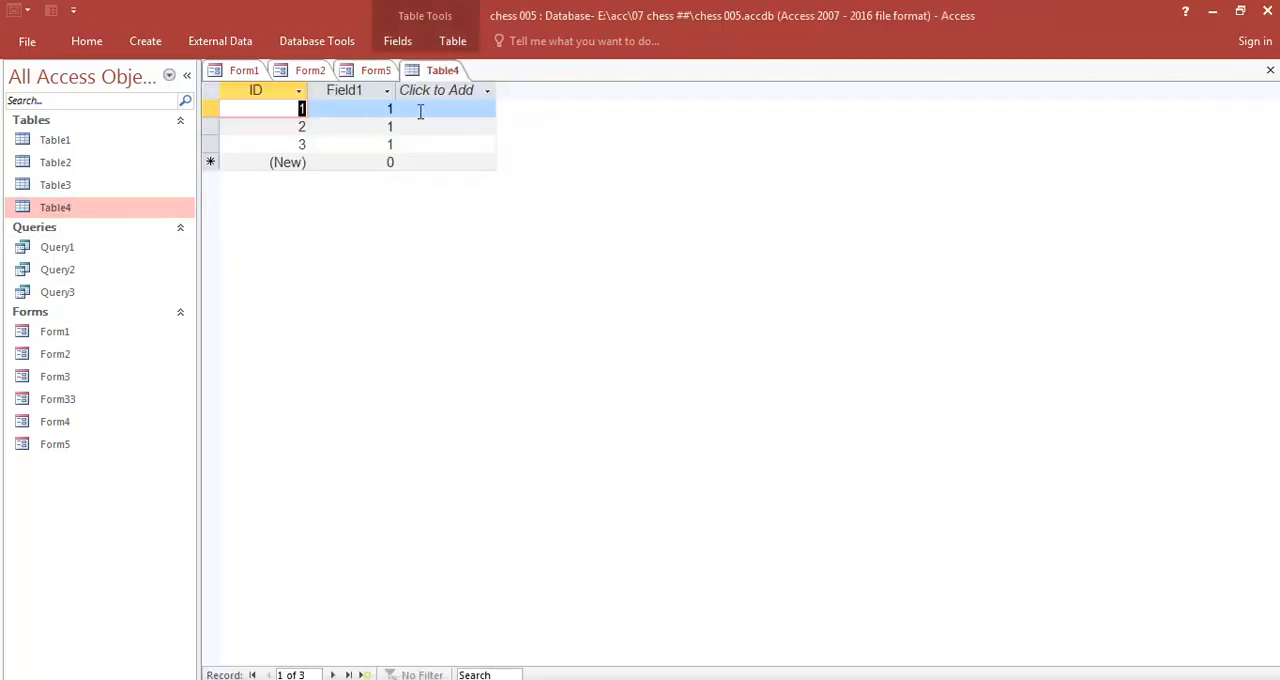
double_click(356, 91)
key("ctrl+c")
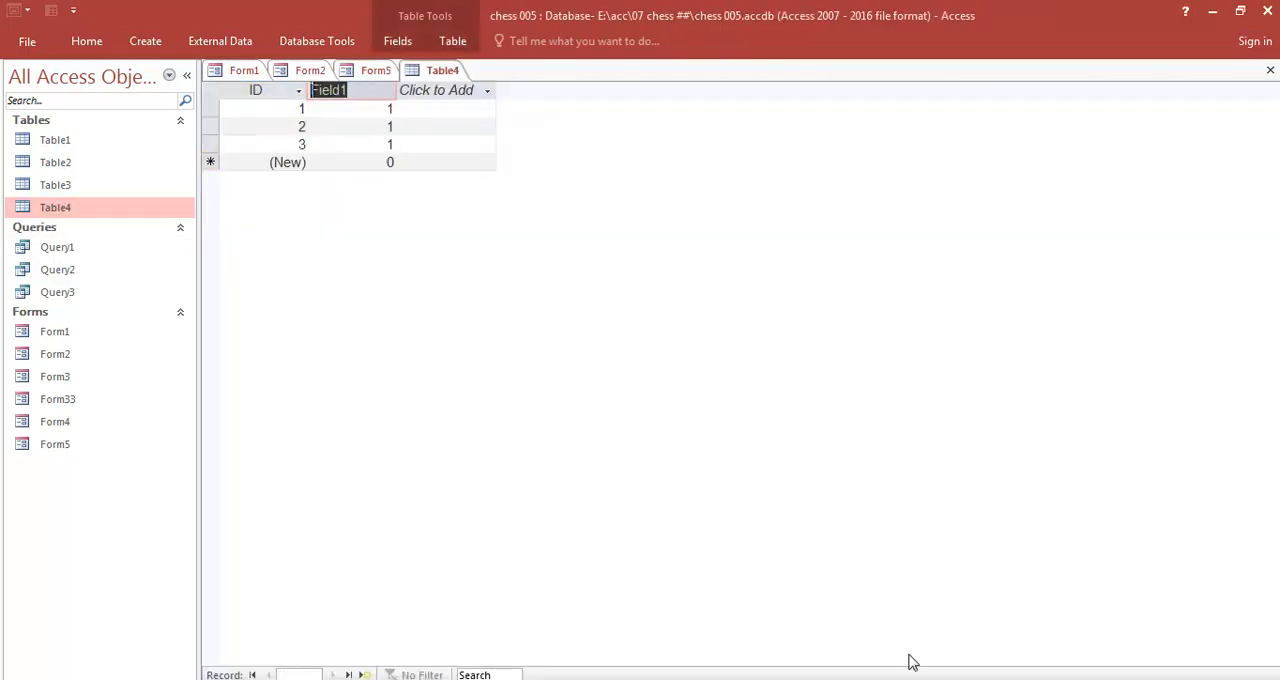
left_click(880, 679)
left_click(408, 357)
left_click_drag(404, 356, 481, 357)
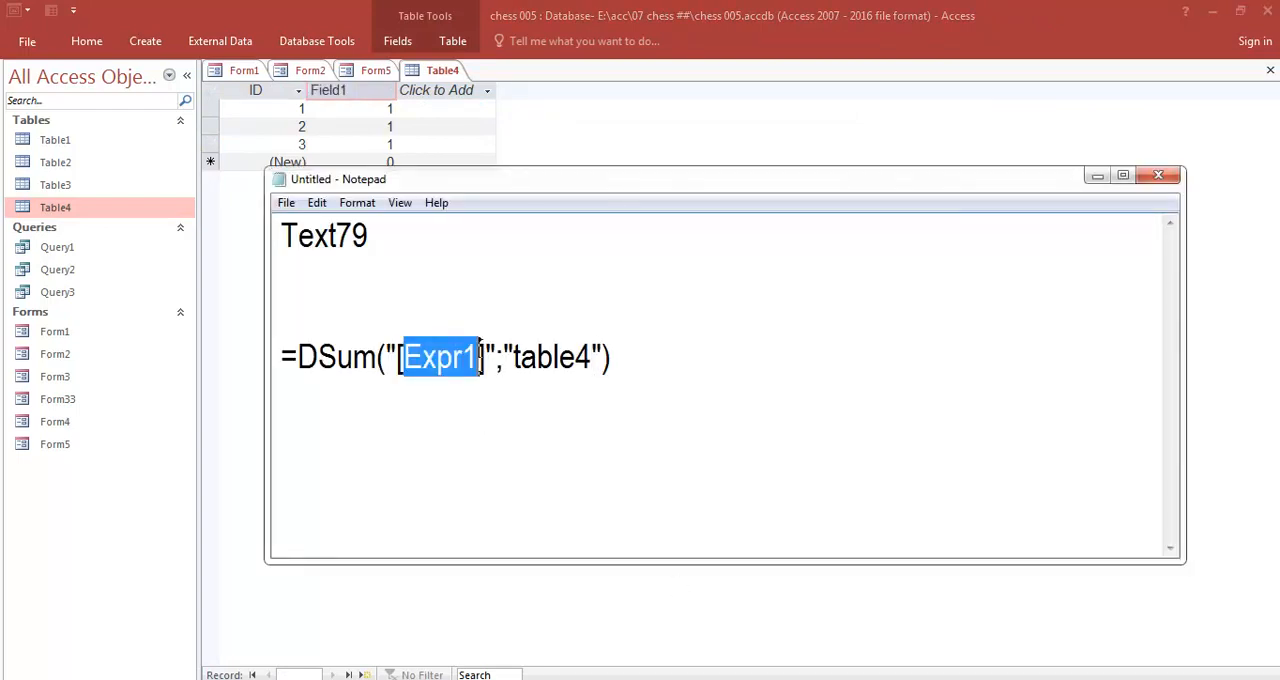
key("ctrl+v")
- Copy =DSum("[Field1]";"table4") from Notepad and paste it as the content of the unbound text box on Form5
left_click_drag(616, 357, 237, 364)
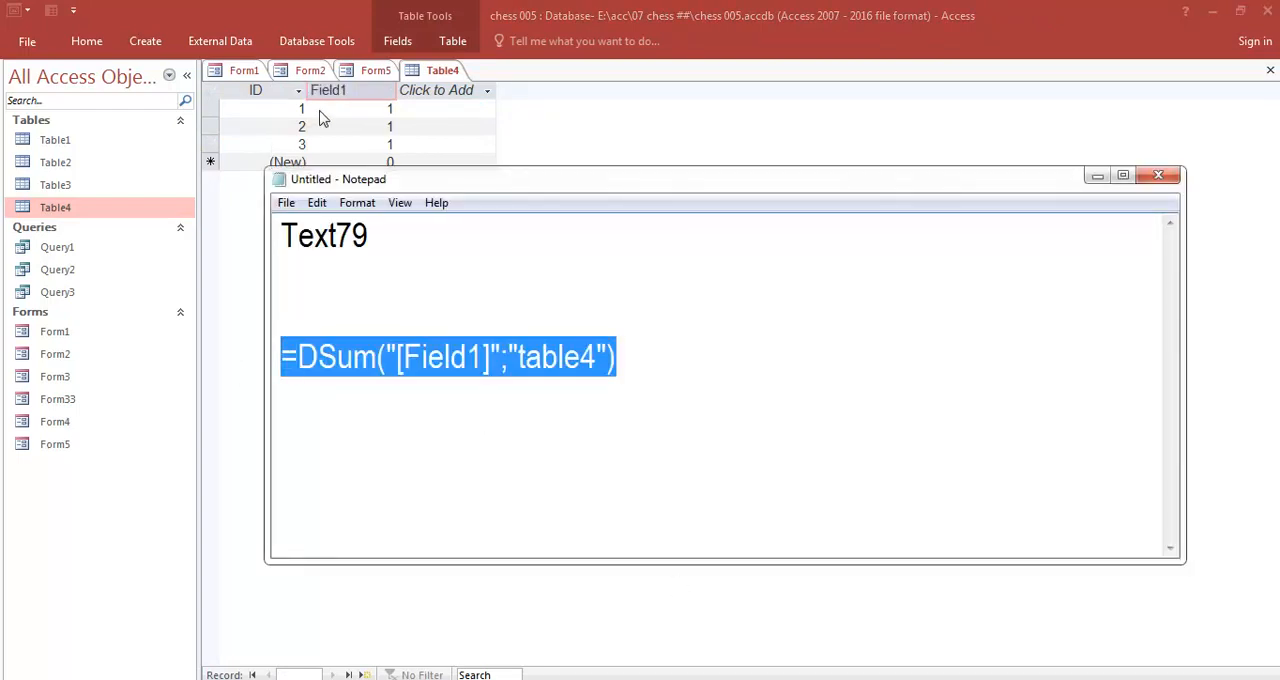
left_click(356, 78)
left_click(376, 70)
left_click(278, 192)
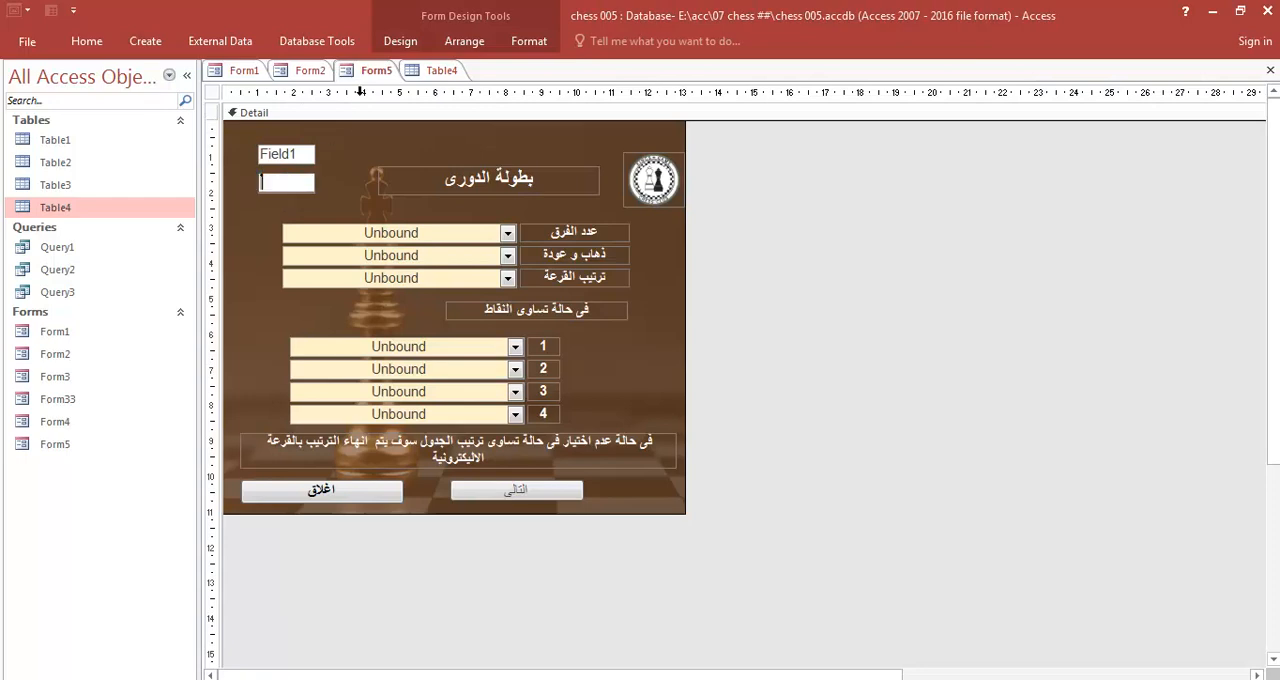
key("ctrl+v")
left_click(272, 228)
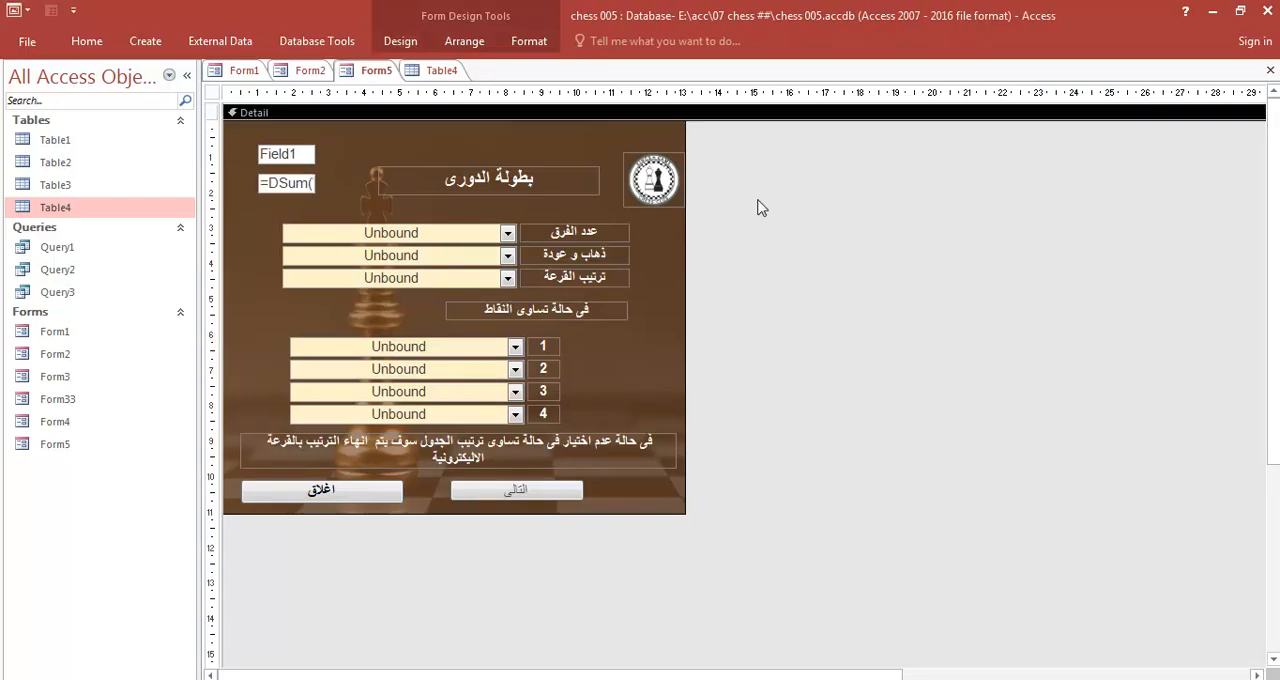
- Close Form5, saving its design changes, and close Table4
left_click(1270, 70)
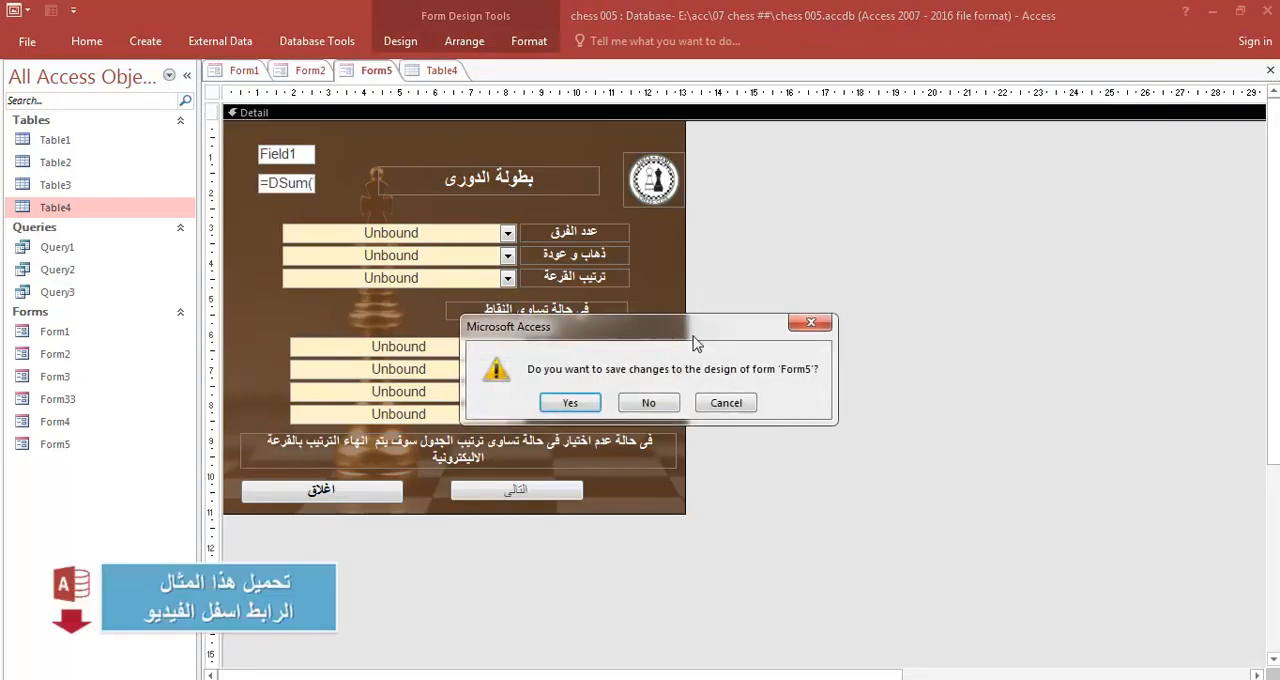
left_click(568, 406)
left_click(1270, 70)
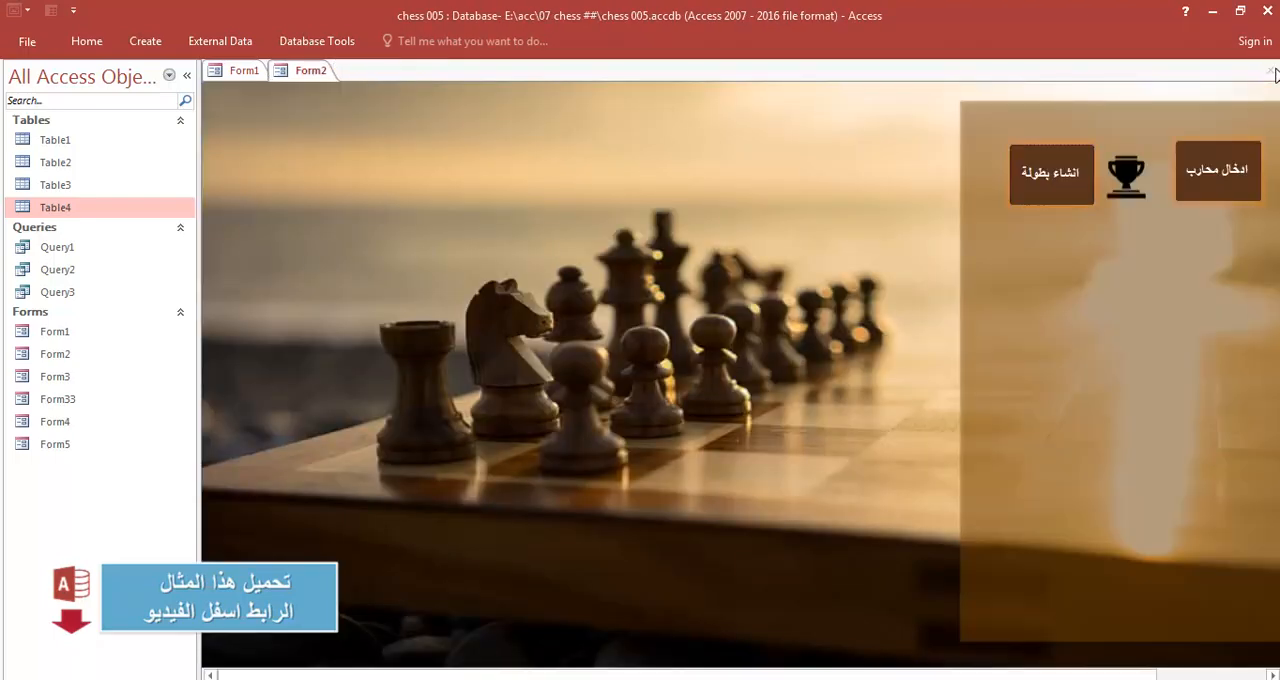
- Open the league form through the create-tournament option to check the DSum text box, and close both forms
left_click(1063, 192)
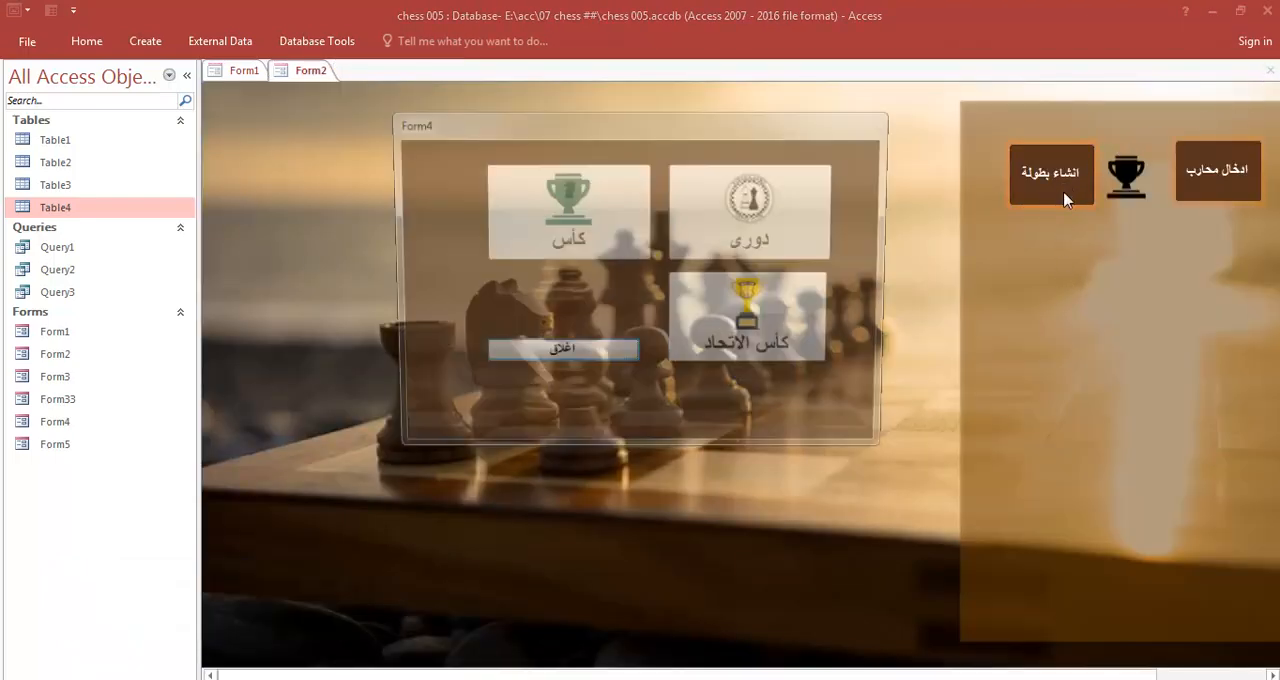
left_click(774, 206)
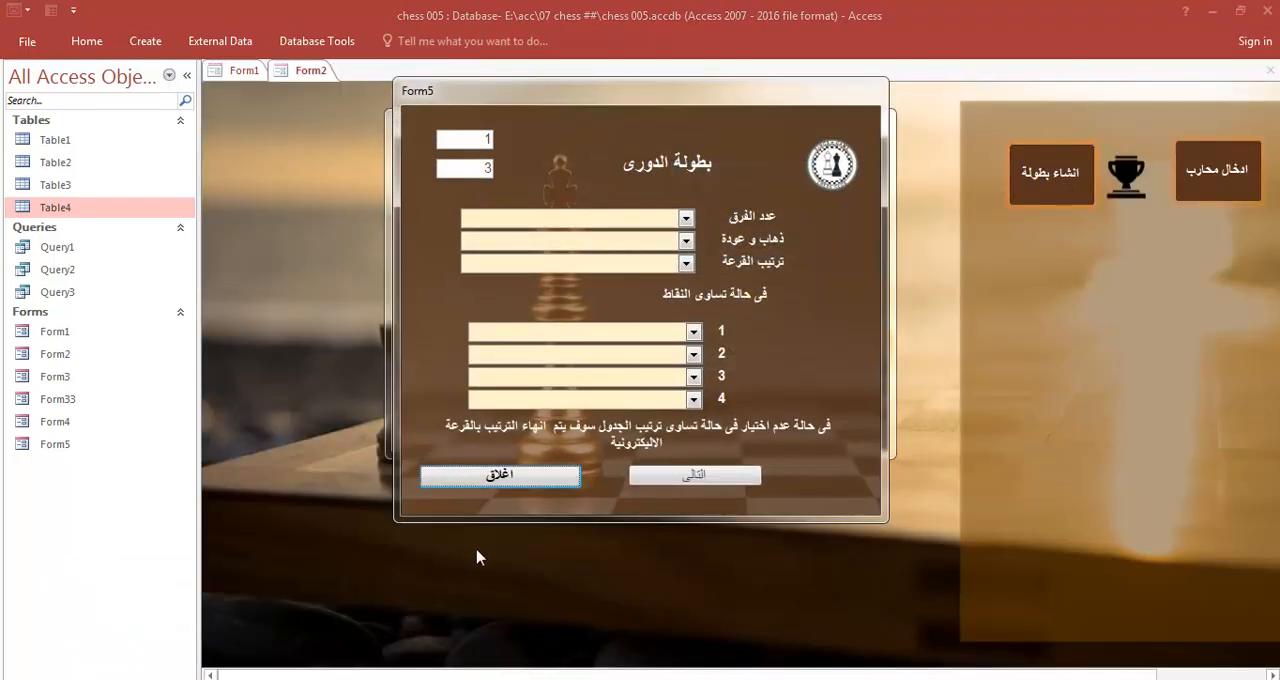
left_click(517, 478)
left_click(560, 353)
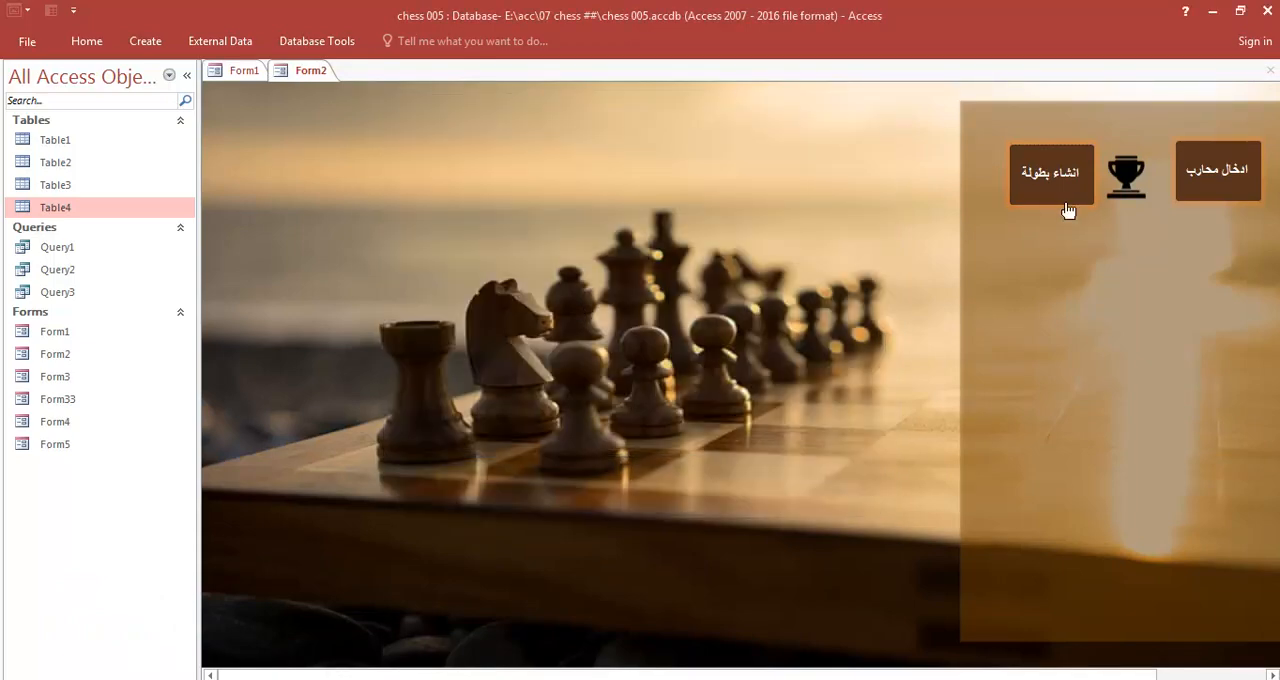
- Open the league form through the create-tournament option, switch Form5 to Design View and close the tournament-type form
left_click(1063, 205)
left_click(814, 180)
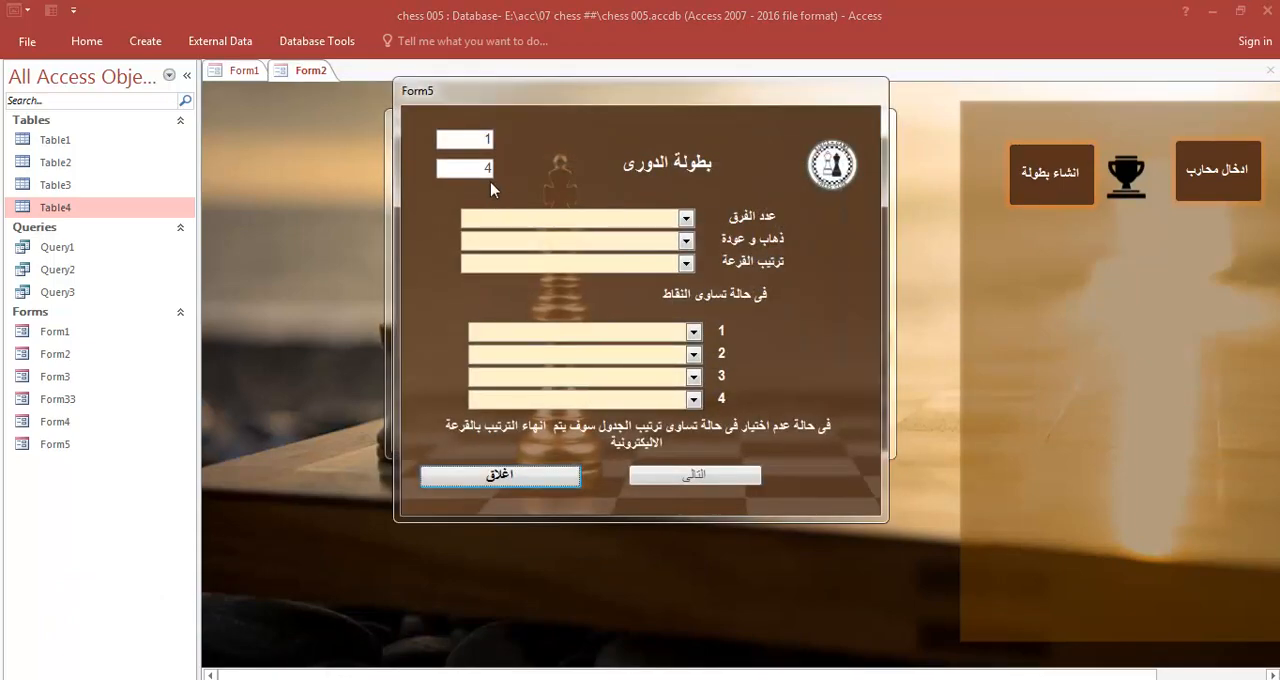
right_click(782, 152)
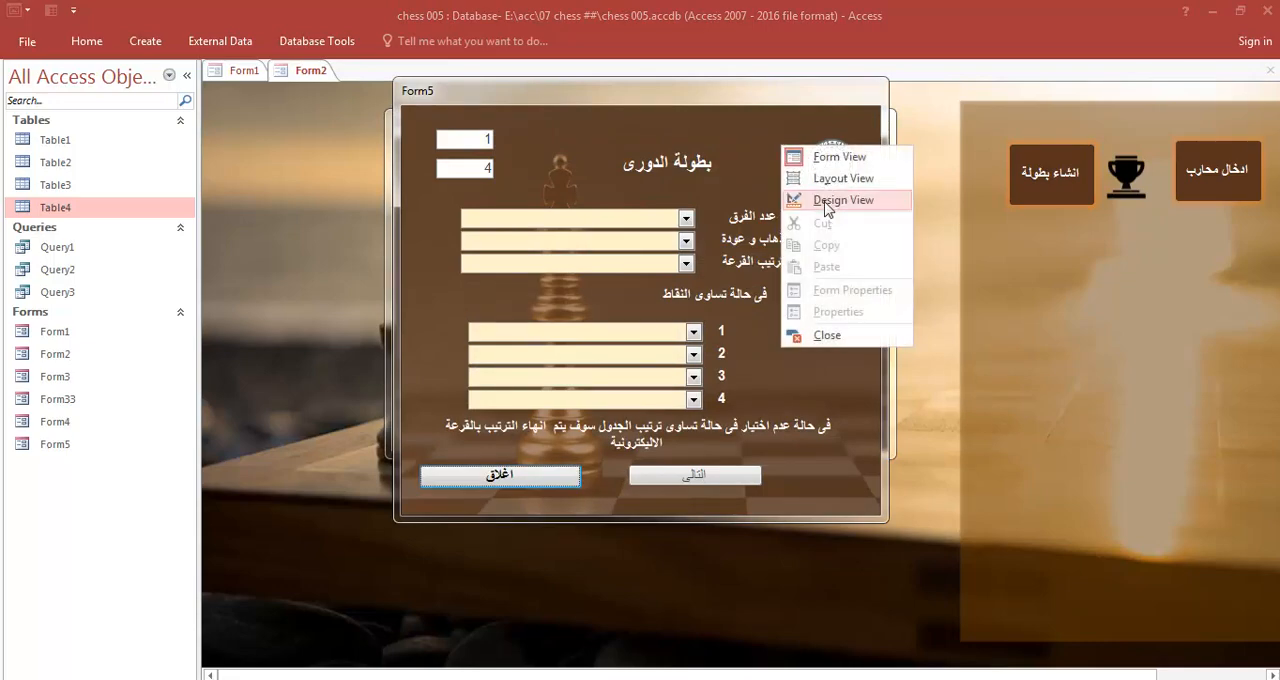
left_click(826, 203)
left_click(565, 356)
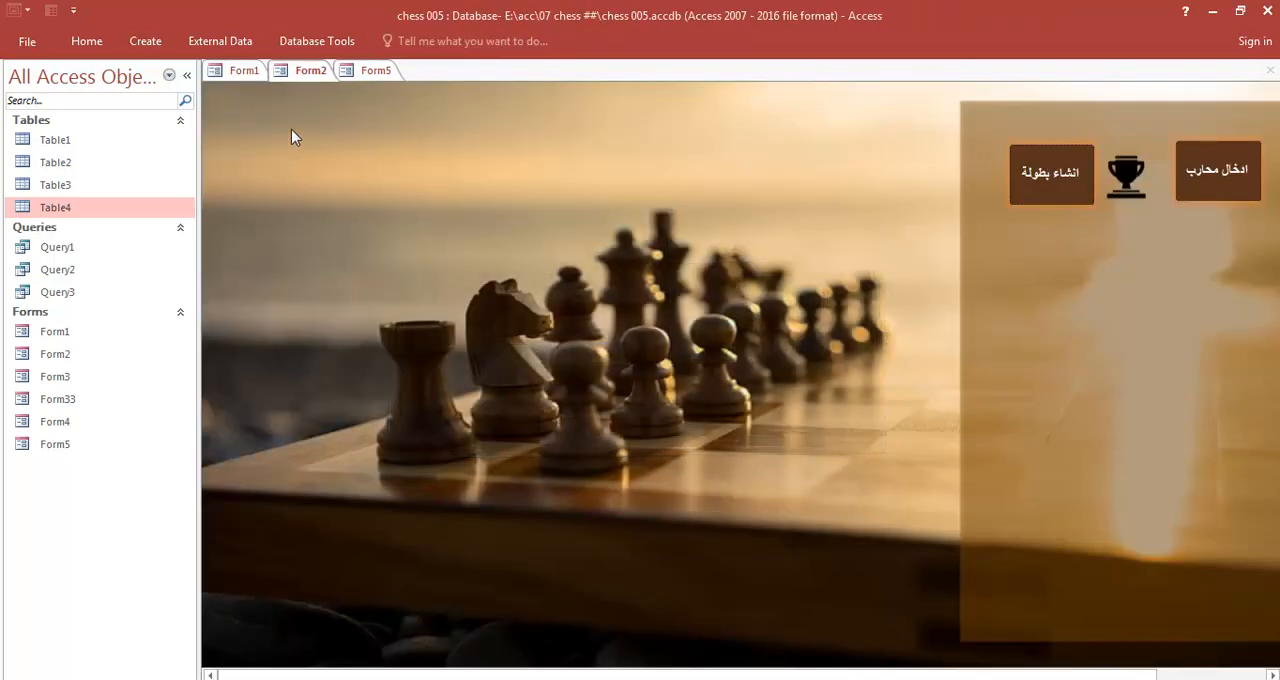
left_click(370, 72)
- Hide the Field1 text box on Form5 by setting its Visible property to No
left_click(288, 157)
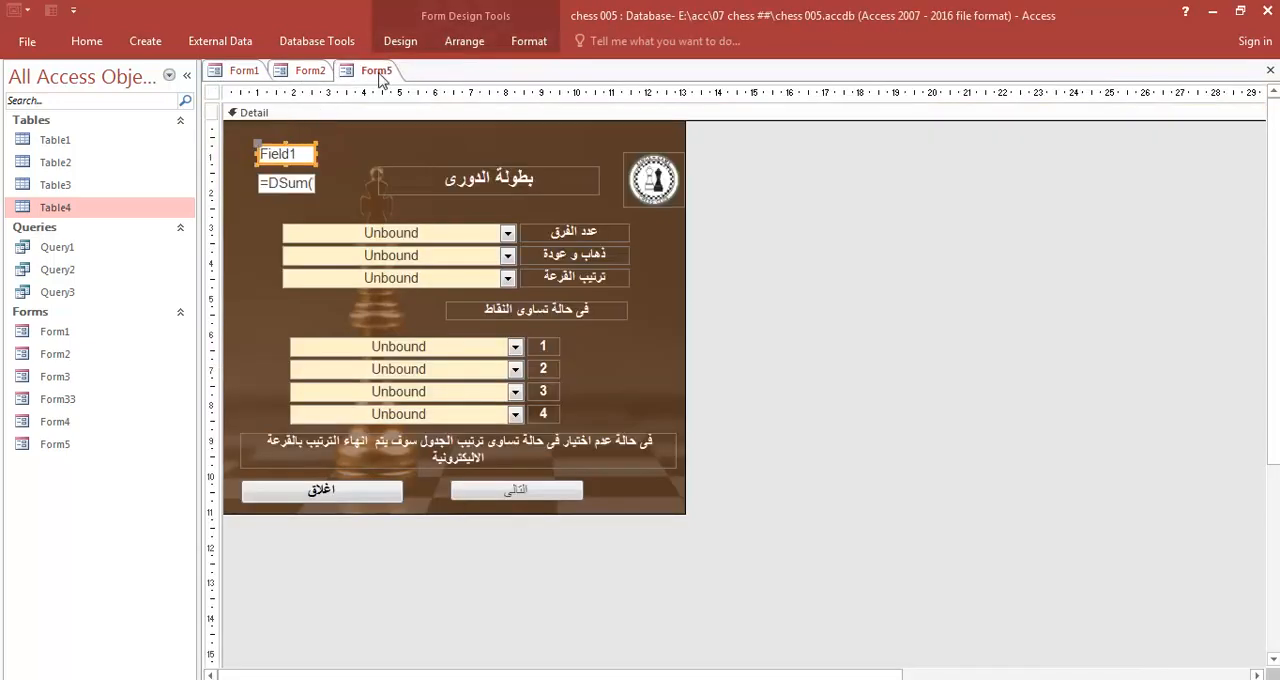
left_click(400, 41)
left_click(964, 92)
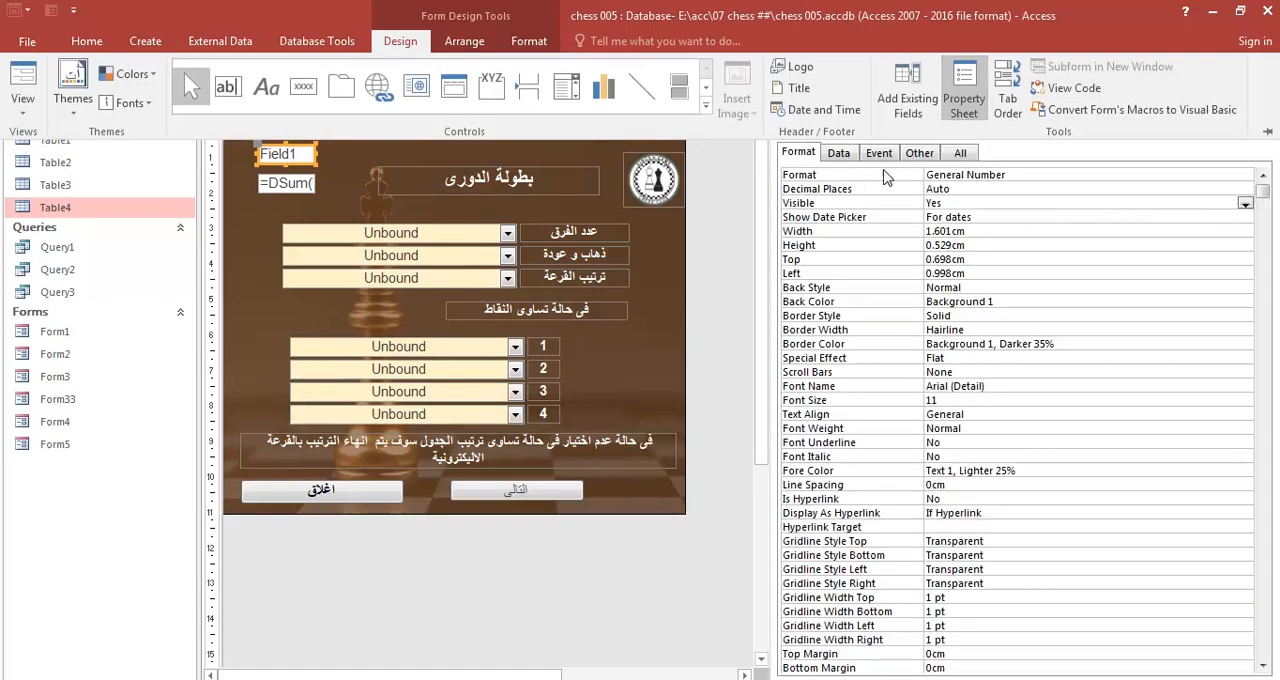
left_click(872, 157)
left_click(933, 155)
left_click(959, 153)
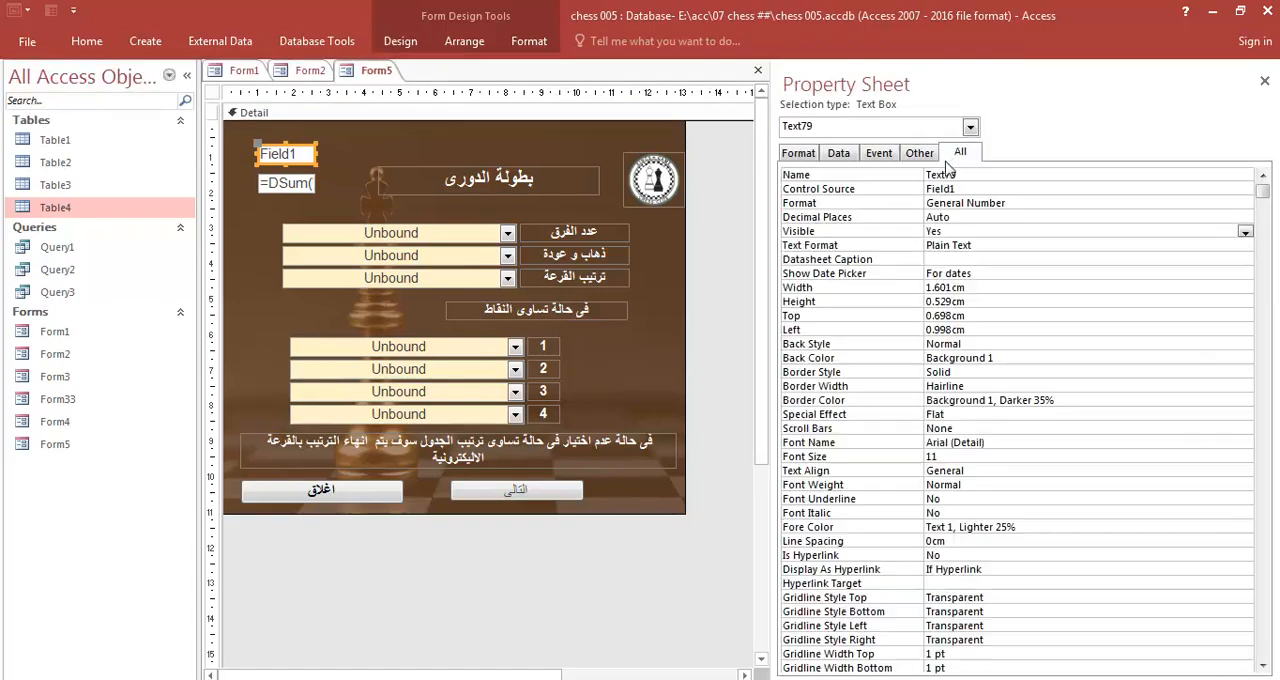
double_click(948, 231)
- Move the Field1 text box to about 4.7 cm left, 0.4 cm top, and the DSum text box to about 1.5 cm left, 0.2 cm top
left_click(301, 189)
left_click_drag(307, 156, 438, 146)
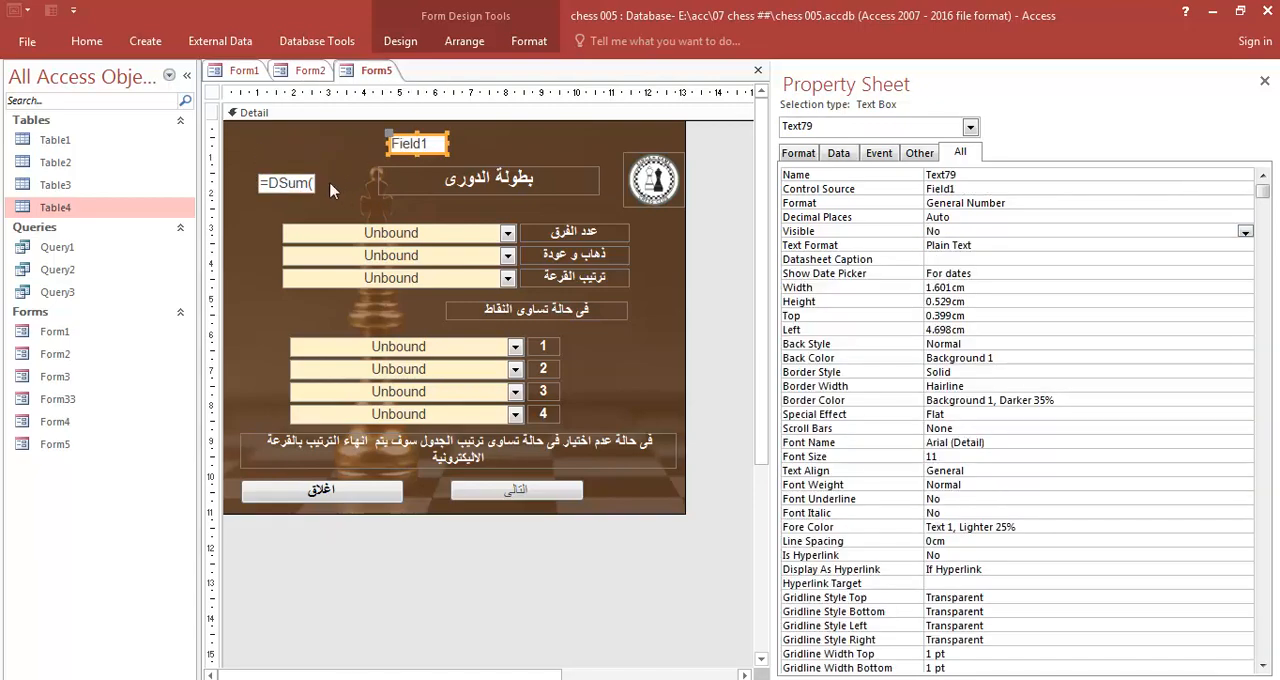
left_click_drag(308, 185, 322, 136)
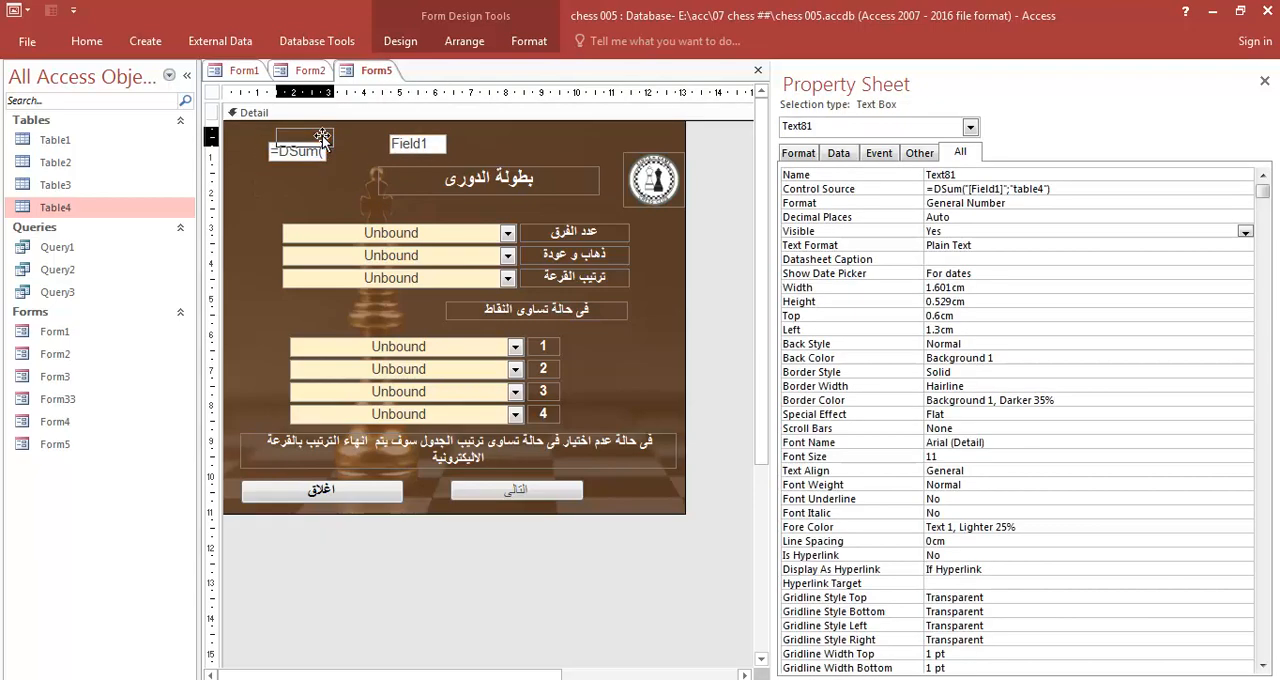
left_click(316, 182)
left_click(318, 138)
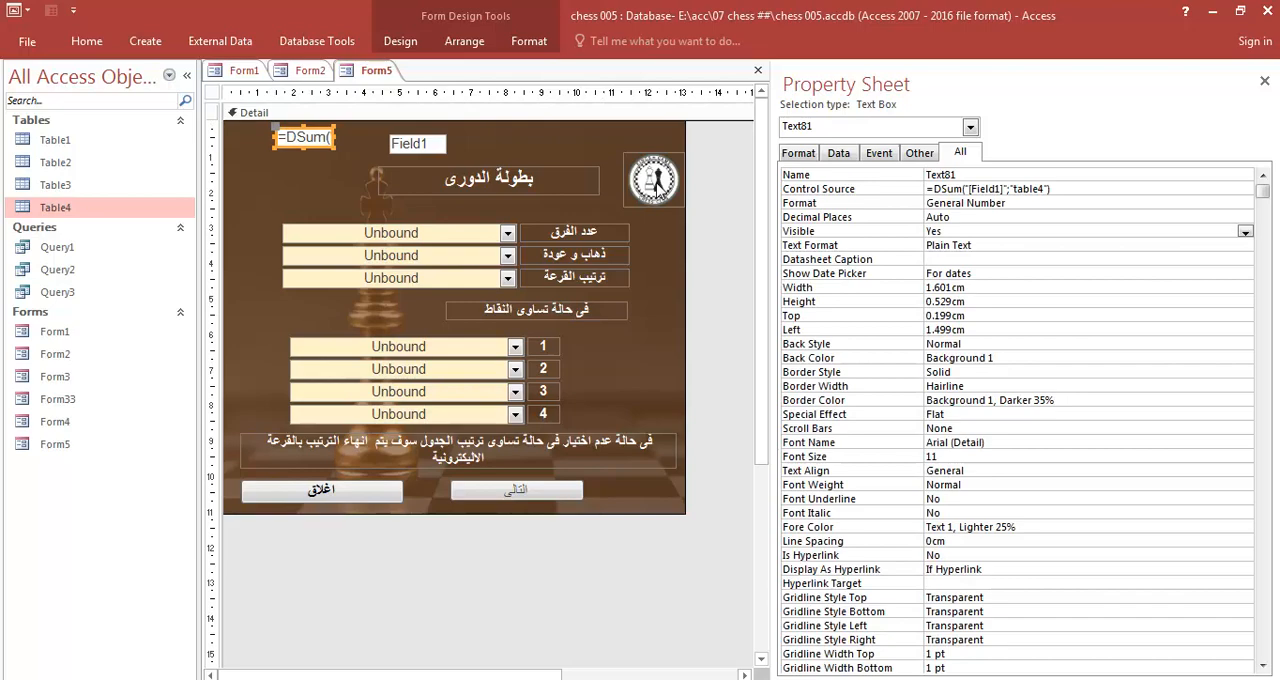
- Disable and lock the DSum text box through its data properties, and close Form5 with its design changes saved
left_click(871, 156)
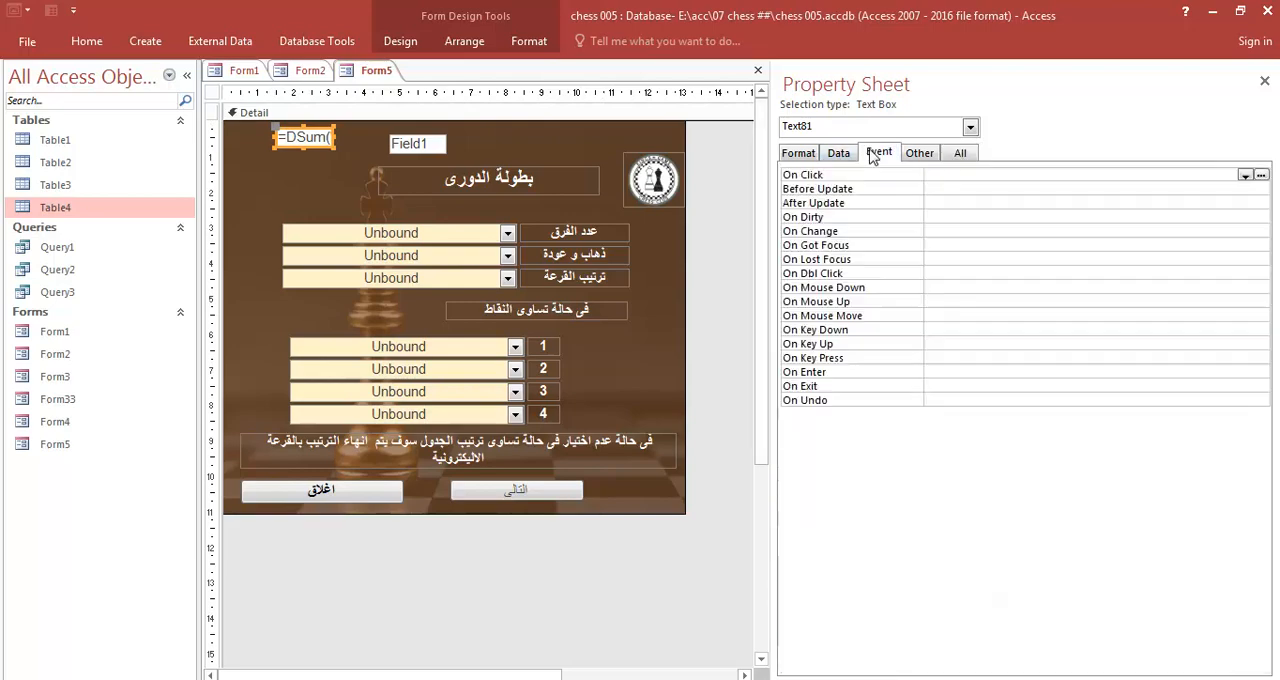
left_click(848, 156)
double_click(948, 273)
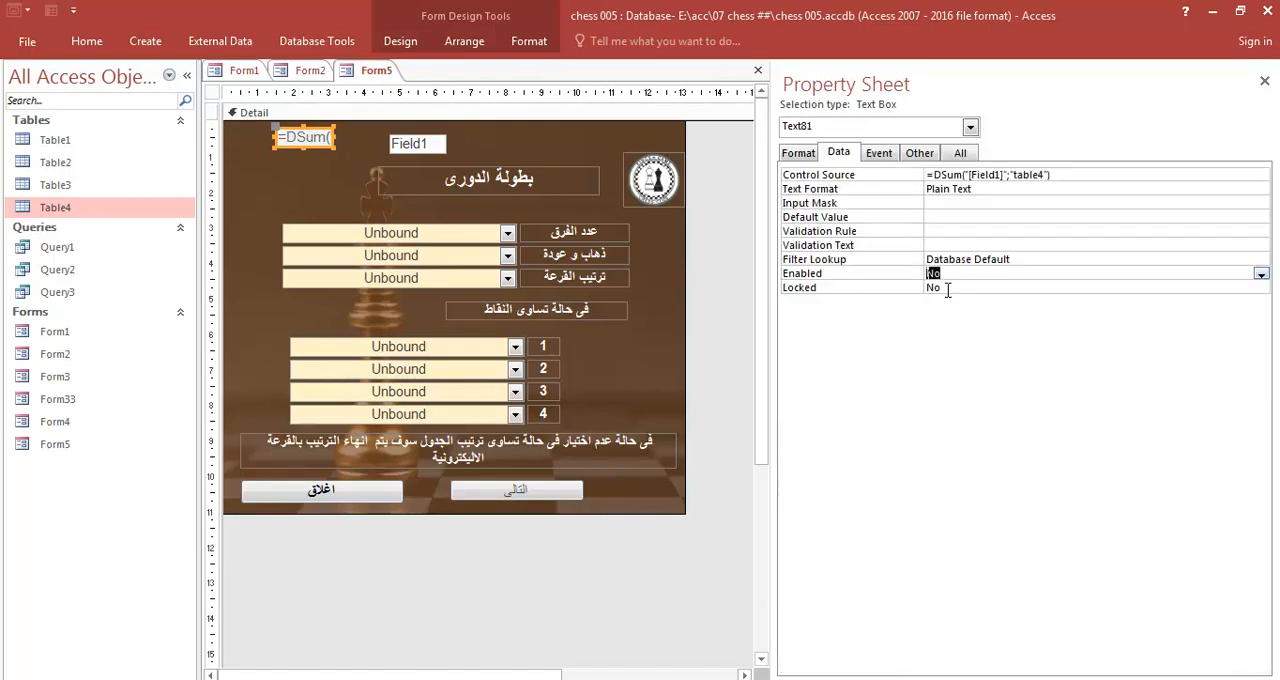
double_click(935, 287)
left_click(1264, 81)
left_click(1270, 70)
left_click(566, 403)
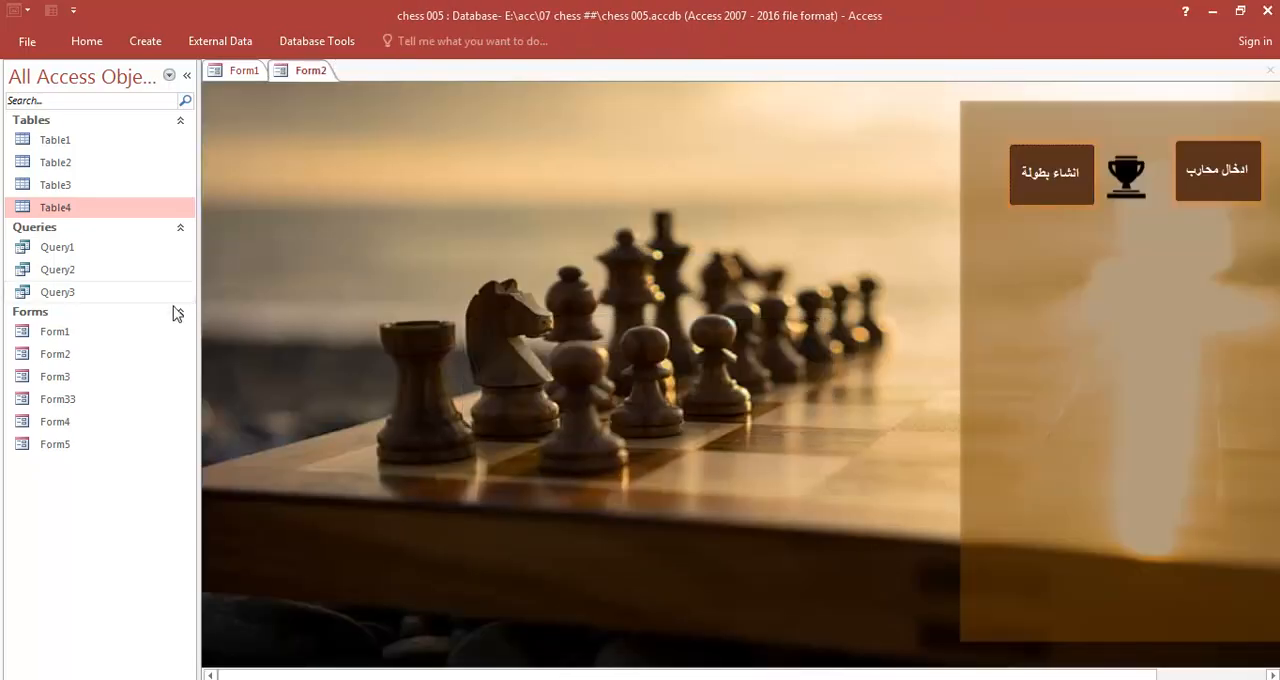
- Reopen the league form through the create-tournament option to check it, return Form5 to Design View and close the tournament-type form
left_click(1040, 197)
left_click(730, 225)
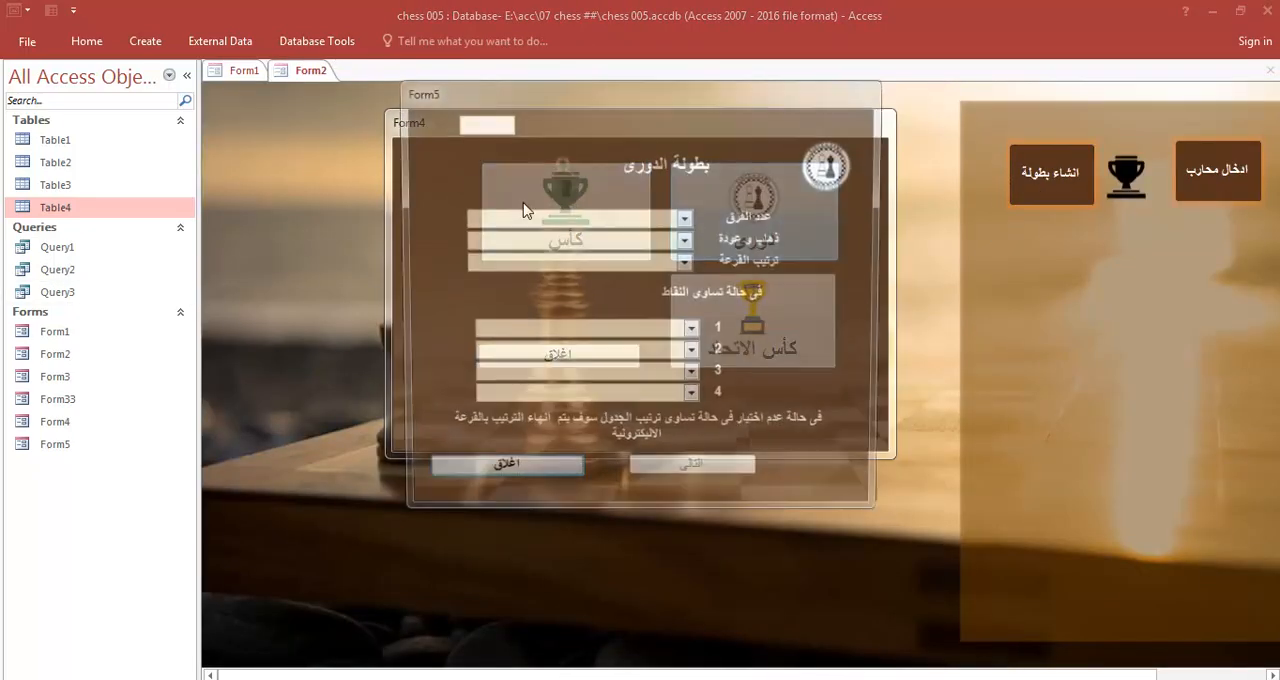
right_click(691, 134)
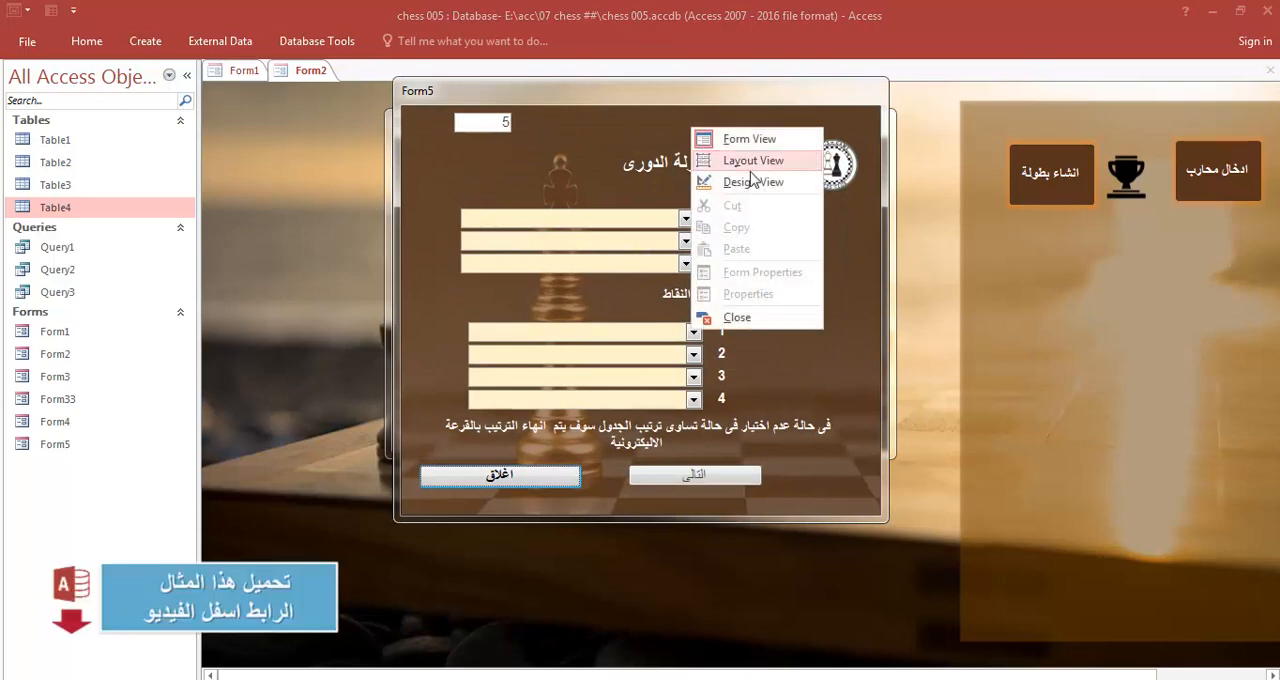
left_click(766, 185)
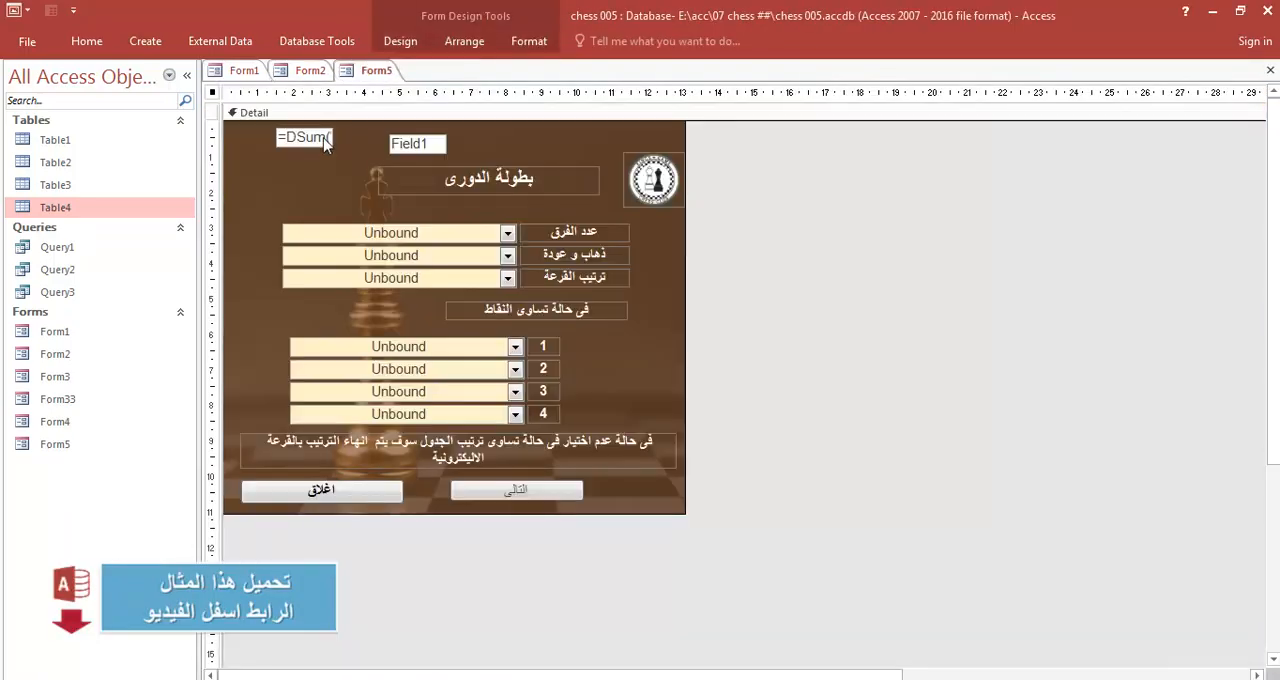
- Centre the DSum text box's content and fill its background with a dark gold standard colour
left_click(322, 137)
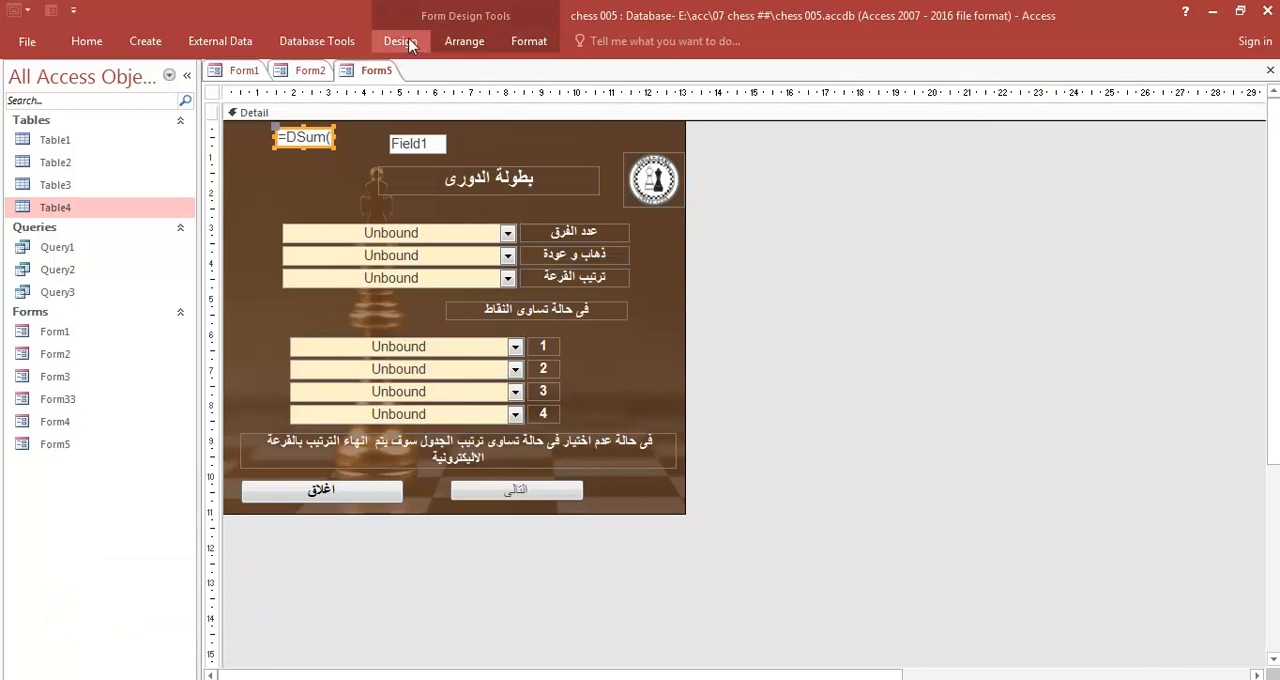
left_click(464, 41)
left_click(529, 41)
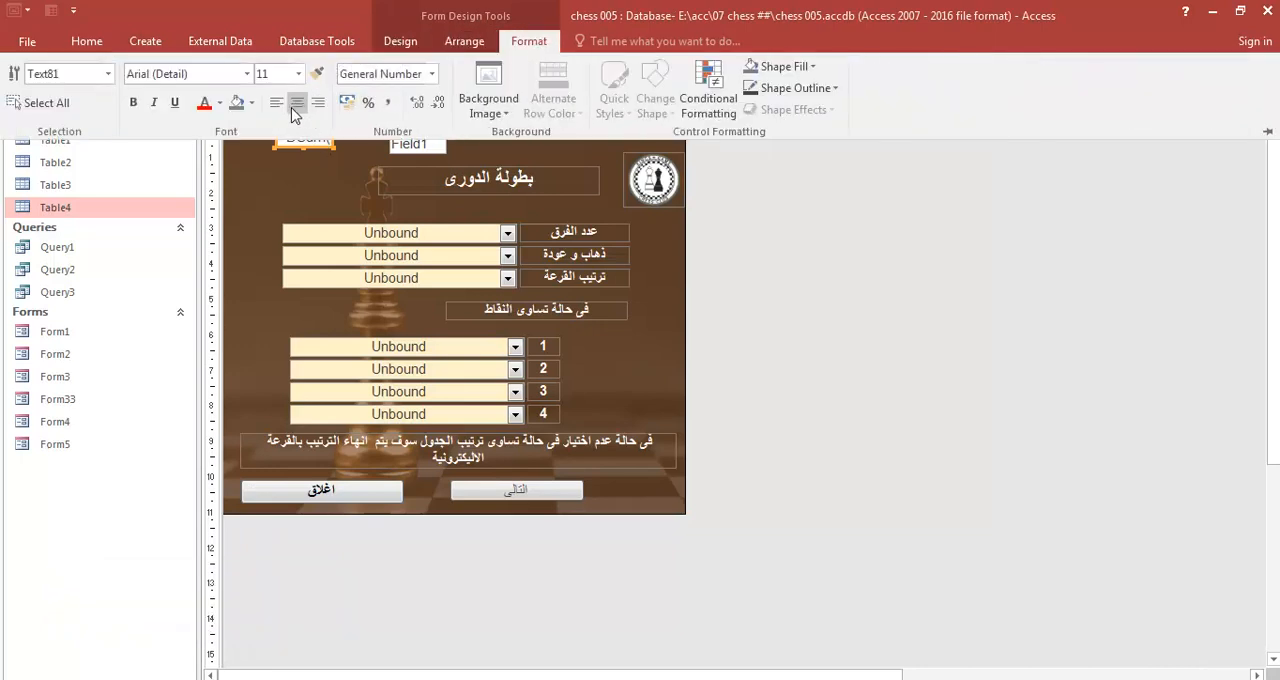
left_click(251, 104)
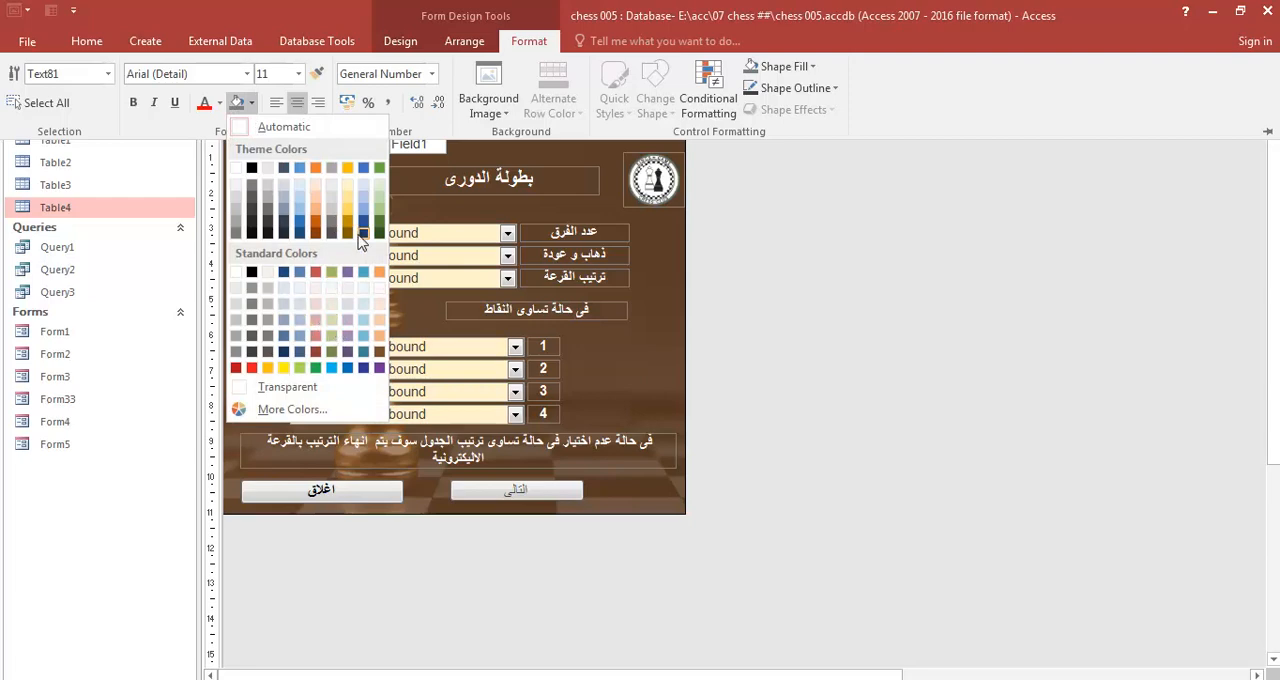
left_click(285, 410)
left_click(582, 206)
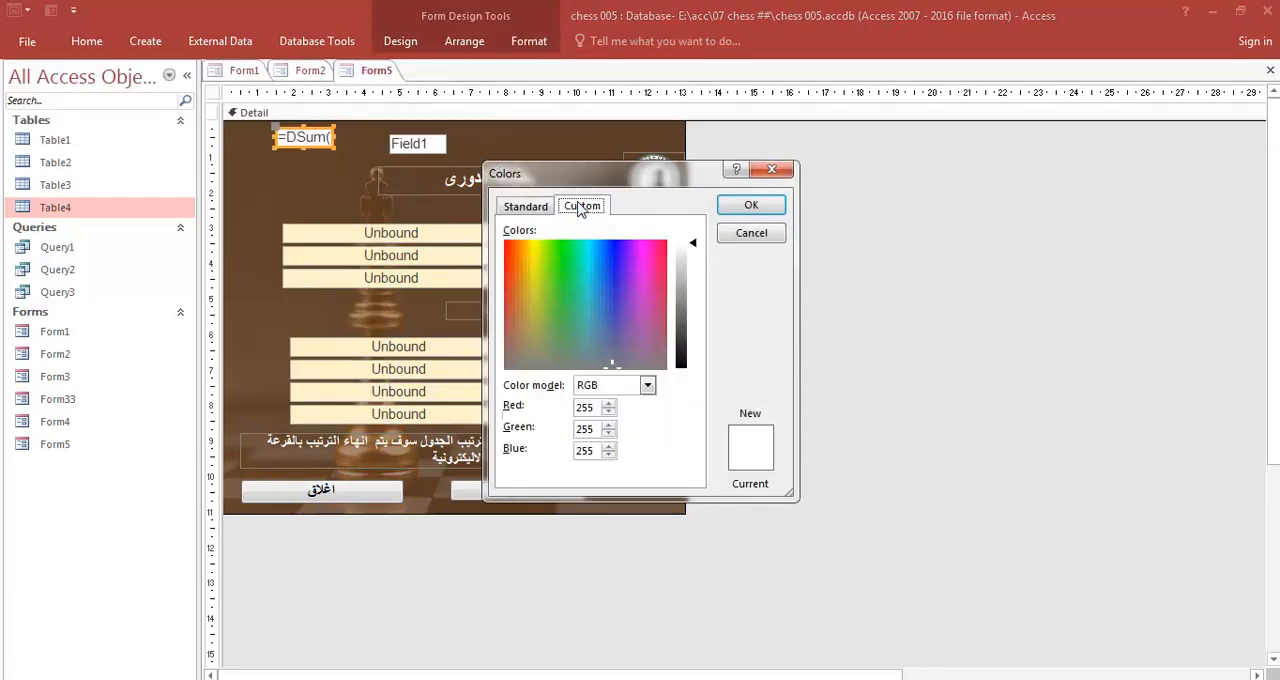
left_click(519, 207)
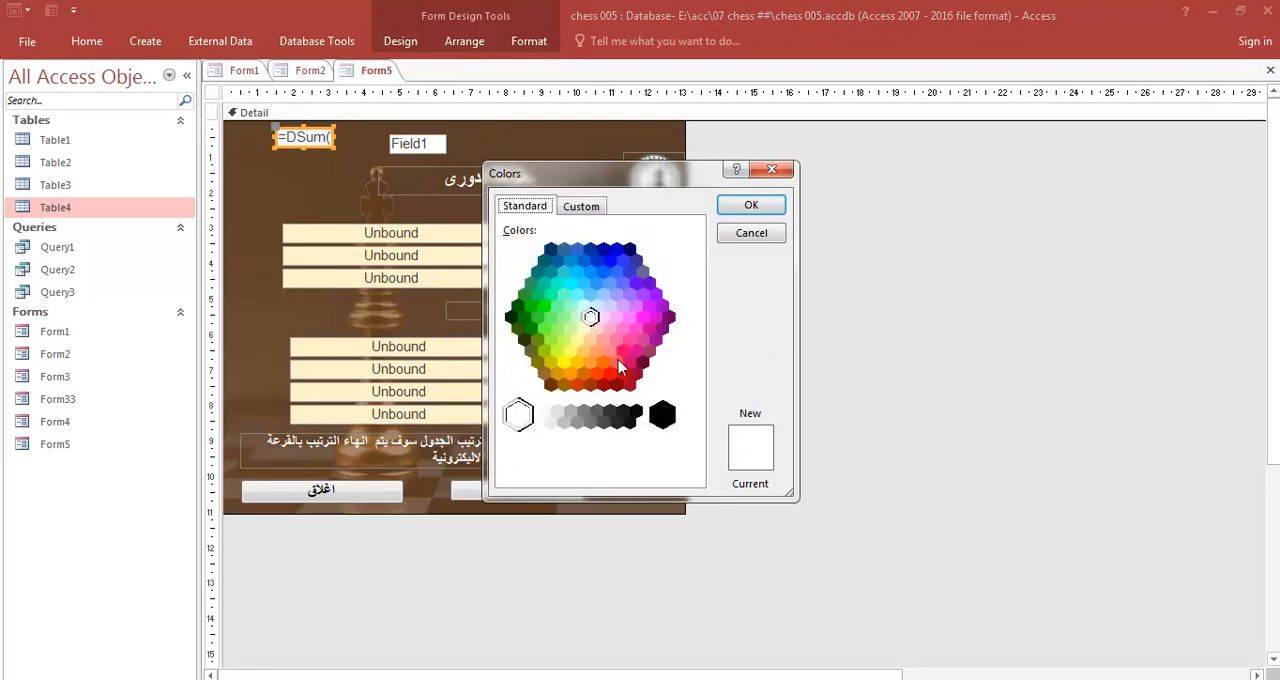
left_click(557, 373)
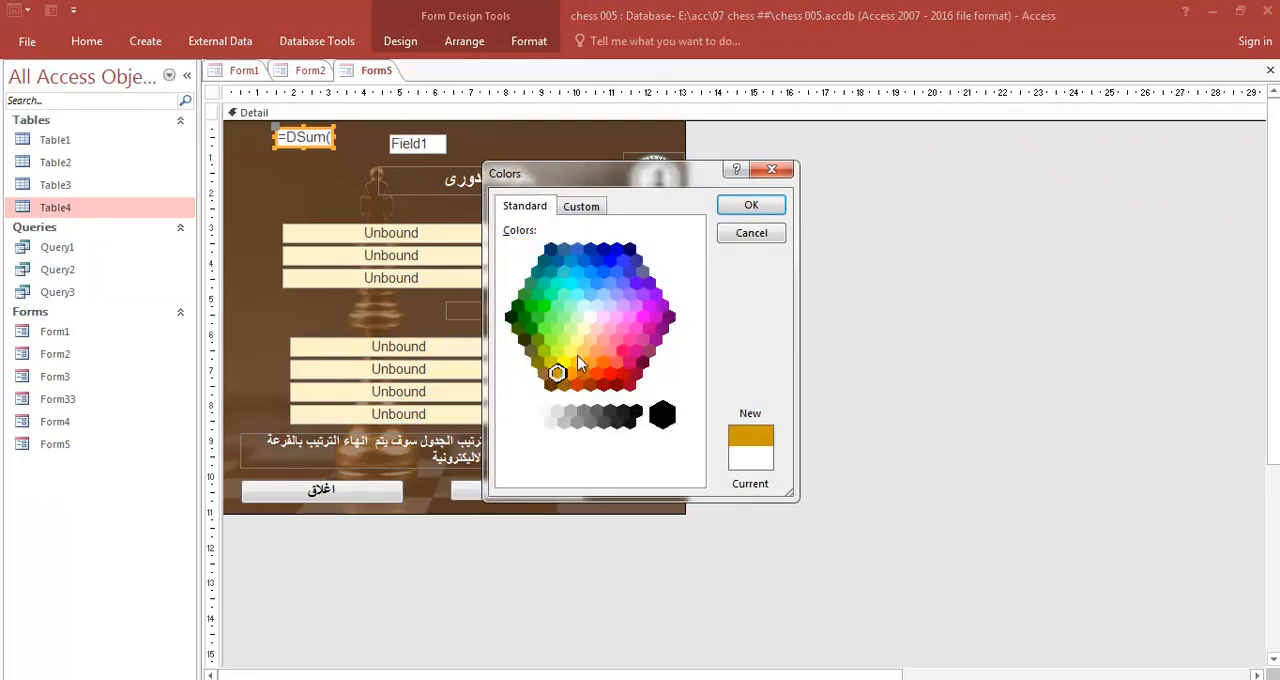
left_click(751, 207)
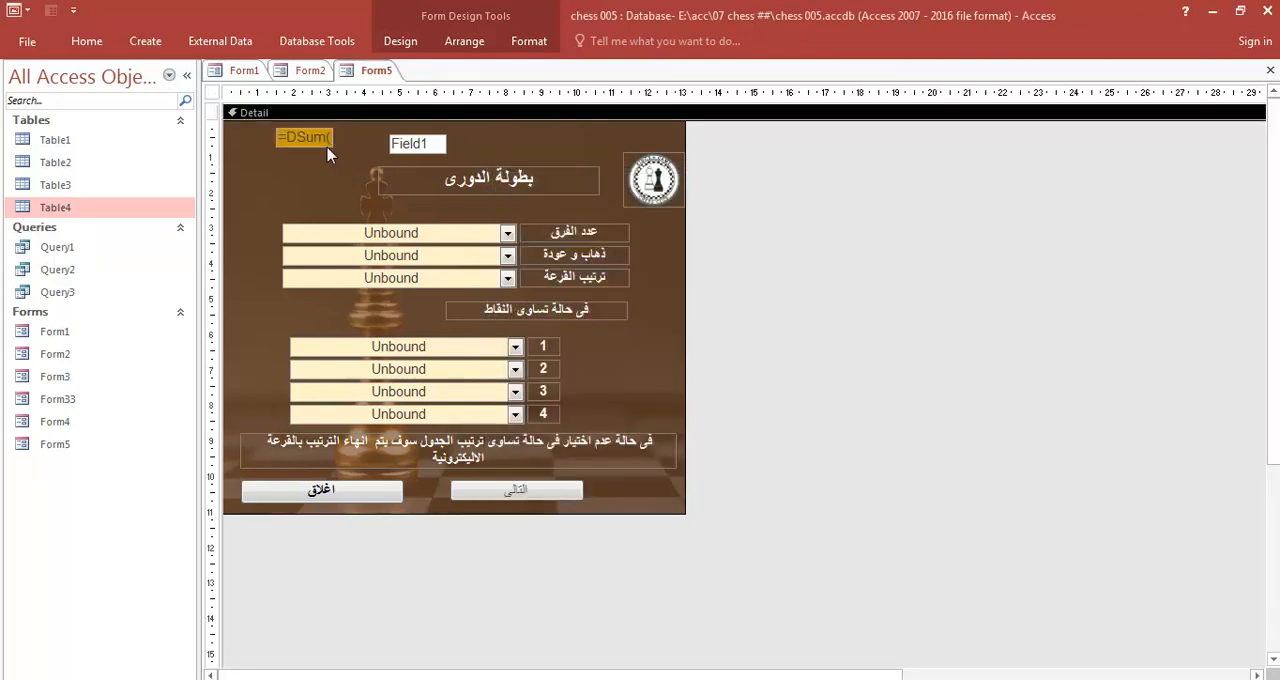
- Move the gold DSum text box slightly down, about level with the Field1 text box, and bring up the formatting options
left_click_drag(327, 146, 327, 160)
left_click(330, 193)
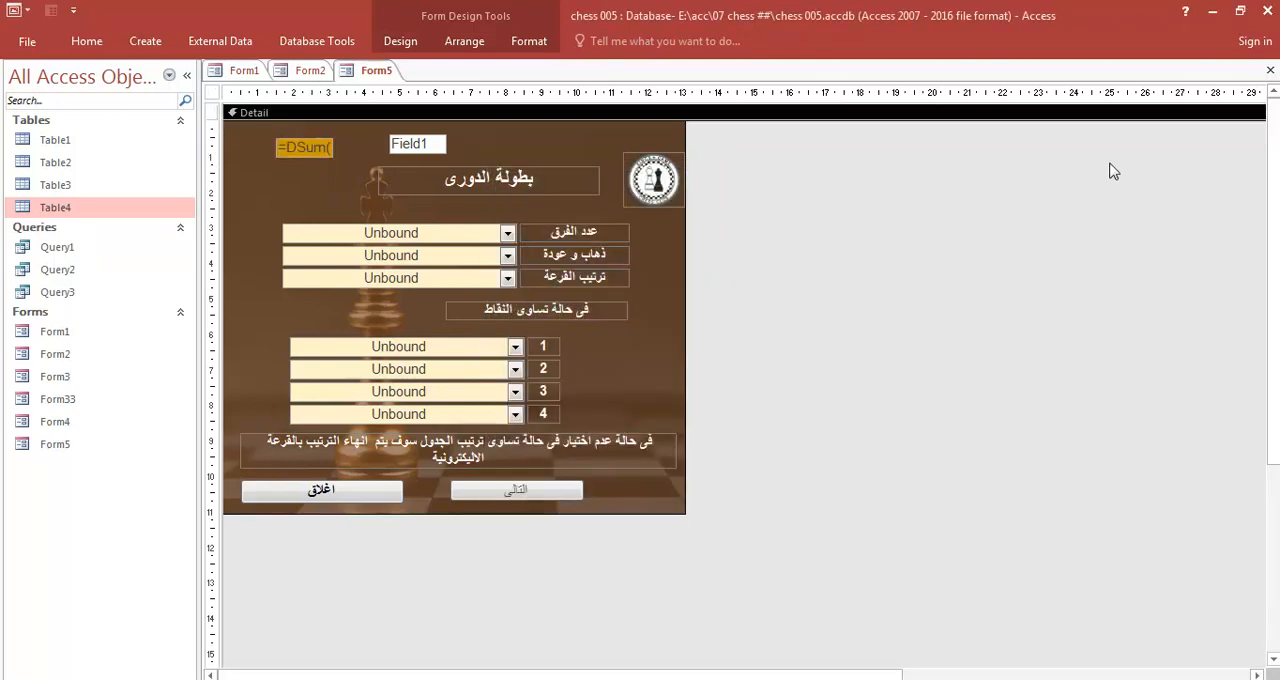
left_click(464, 41)
left_click(529, 41)
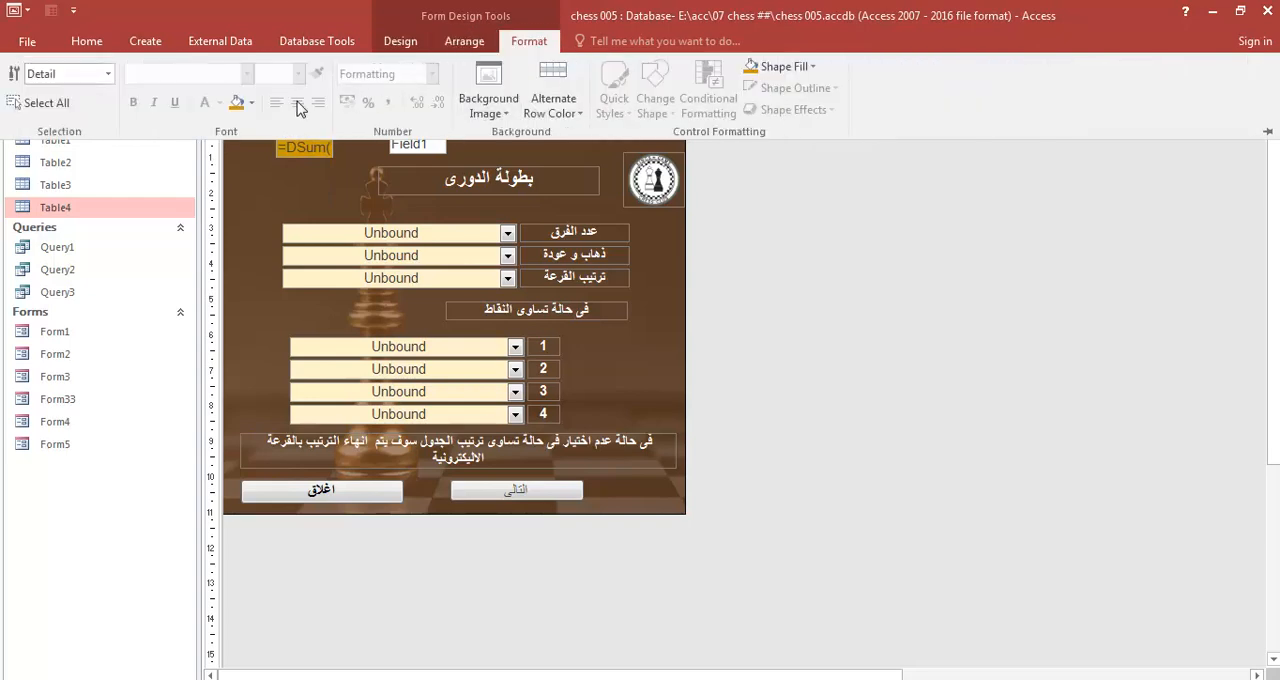